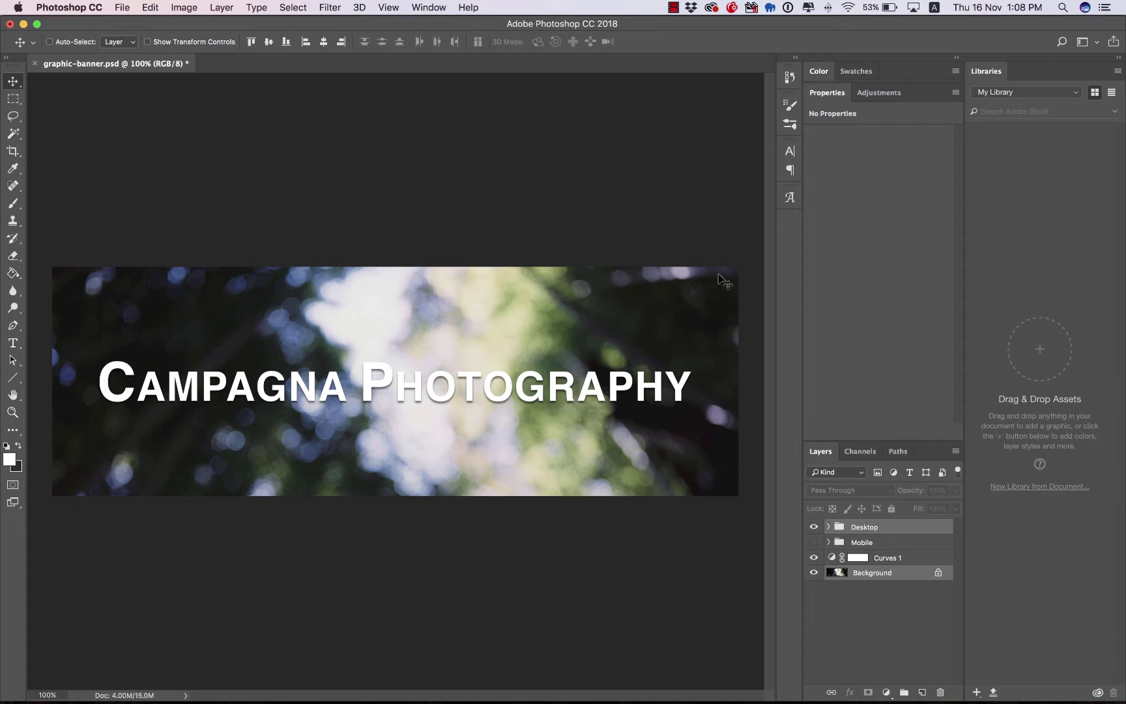
Keep the Desktop title visible and hide the Curves 1 and Background layers
{"action": "left_click", "coordinate": [814, 527]}
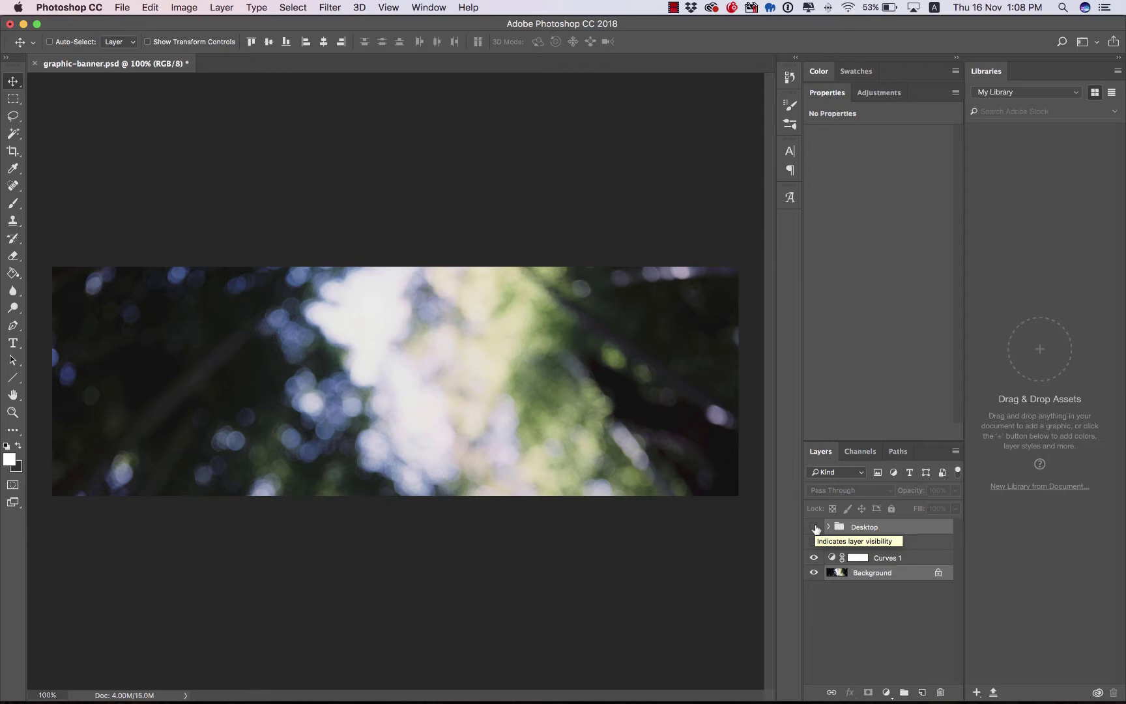
{"action": "left_click", "coordinate": [814, 527]}
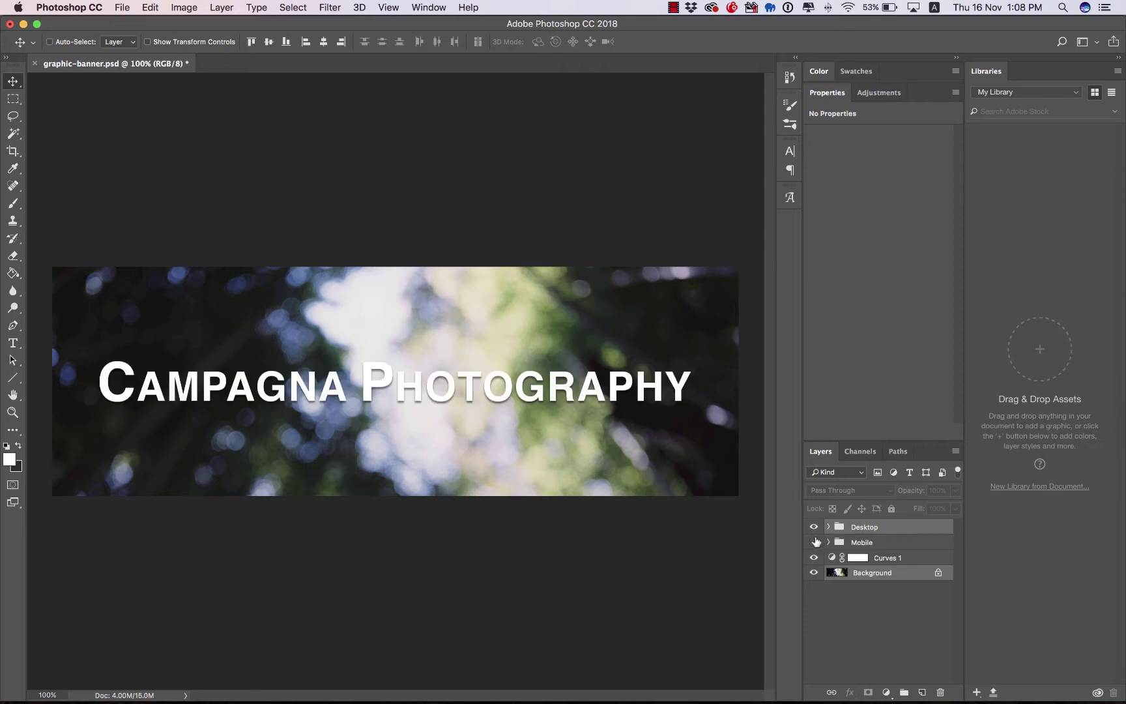
{"action": "left_click_drag", "start_coordinate": [813, 557], "coordinate": [814, 569]}
{"action": "left_click", "coordinate": [814, 558]}
{"action": "left_click", "coordinate": [814, 572]}
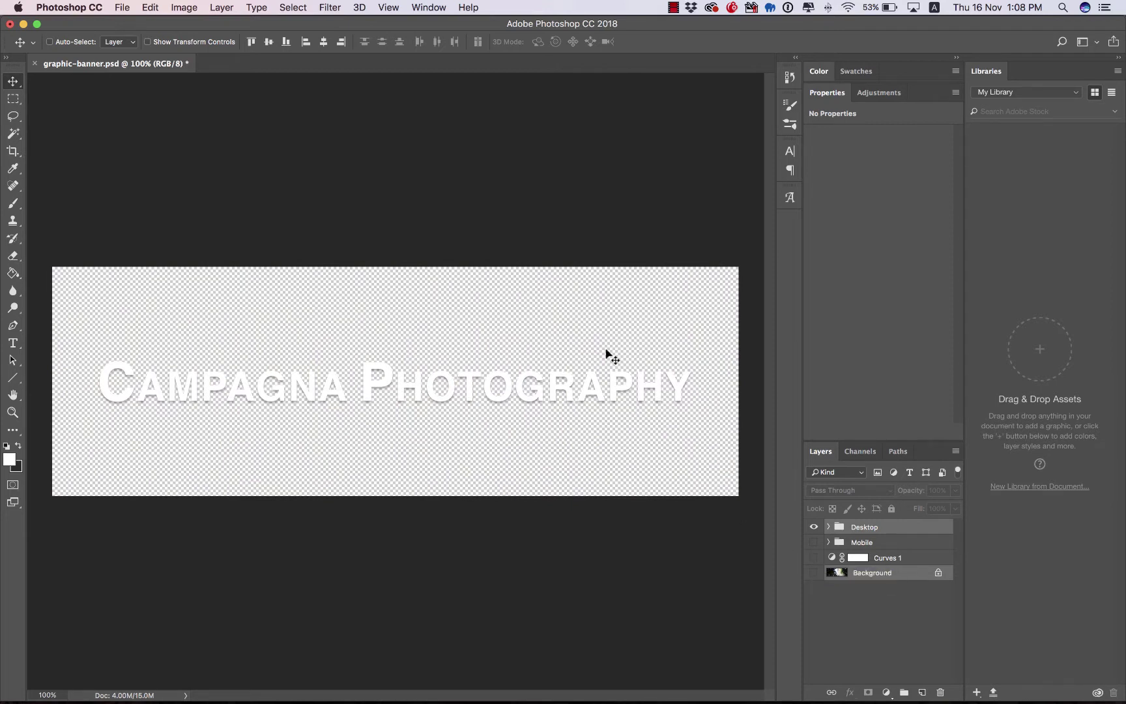
Open Image > Trim and cancel, leaving the canvas untrimmed
{"action": "left_click", "coordinate": [185, 7]}
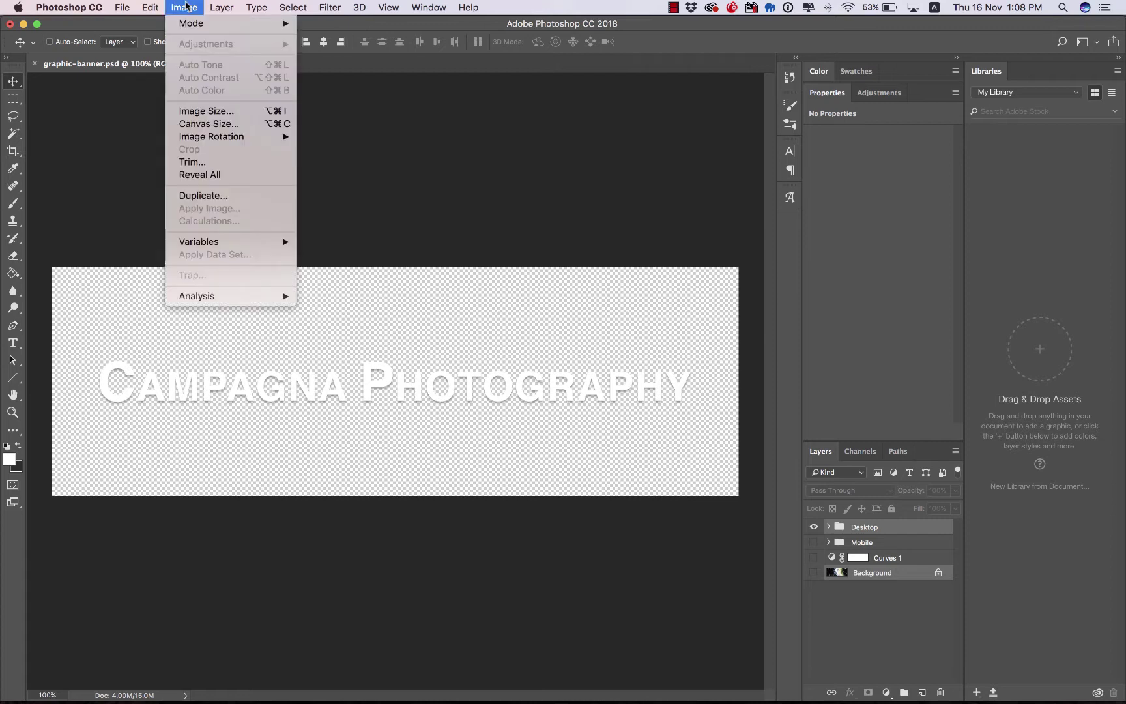
{"action": "left_click", "coordinate": [204, 167]}
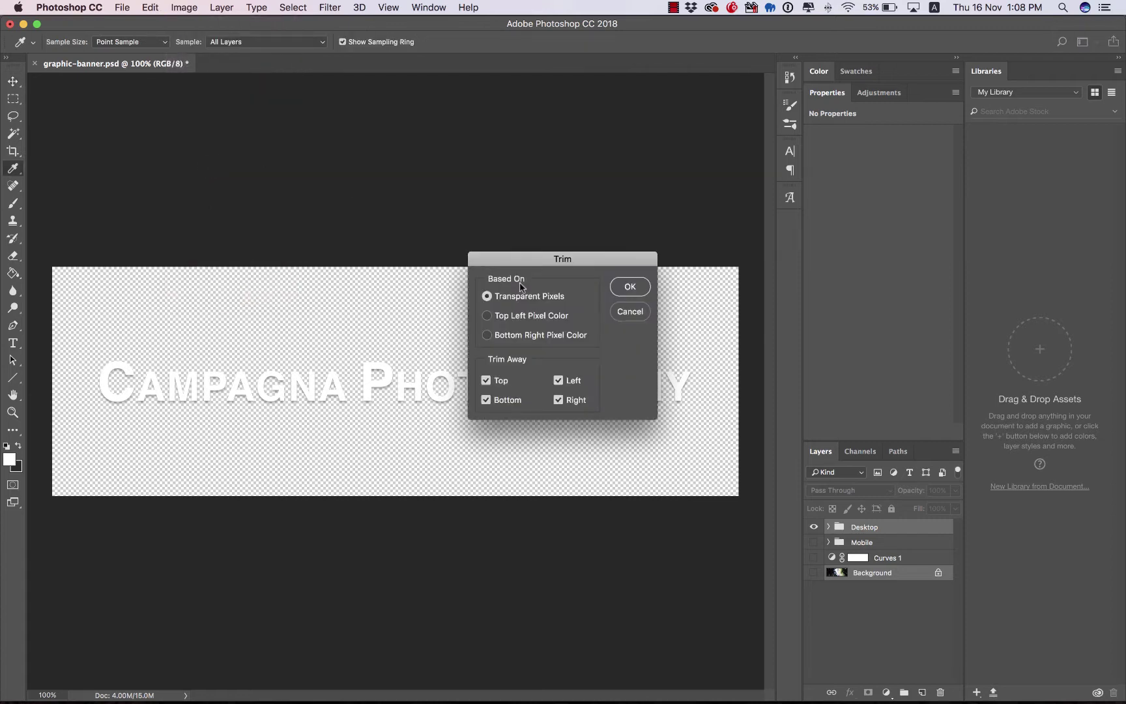
{"action": "left_click", "coordinate": [631, 316]}
{"action": "key", "text": "v"}
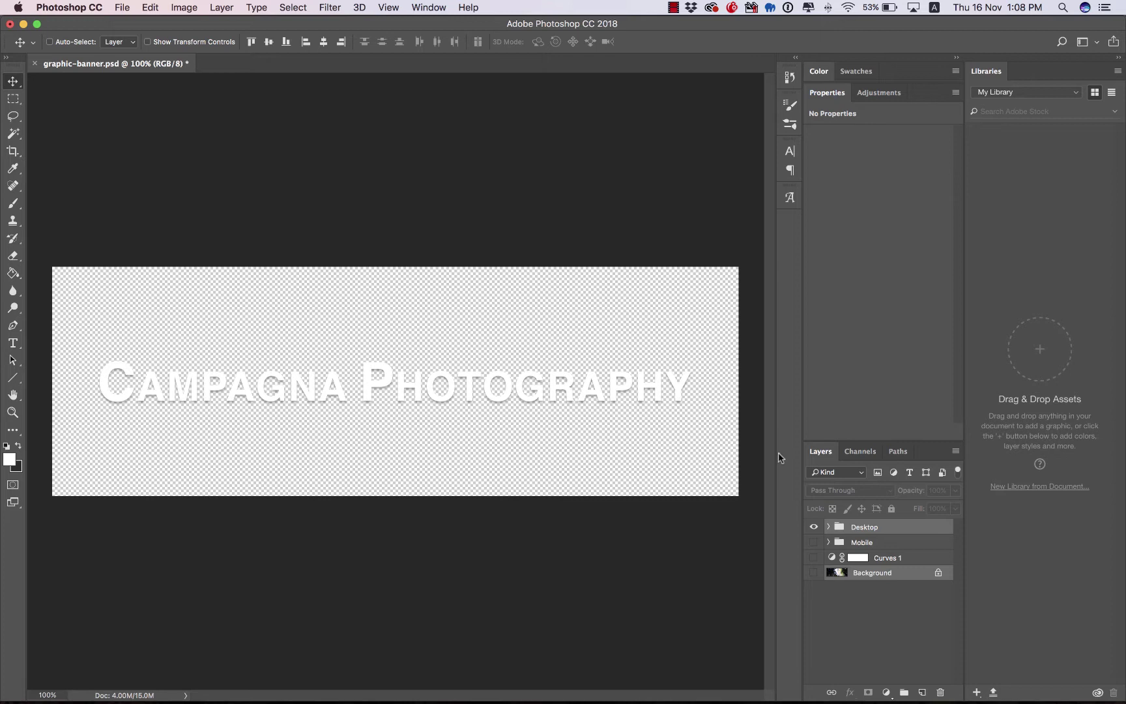
Restore Curves 1 and Background, then swap the Desktop title group for the Mobile group
{"action": "left_click", "coordinate": [813, 557]}
{"action": "left_click", "coordinate": [813, 572]}
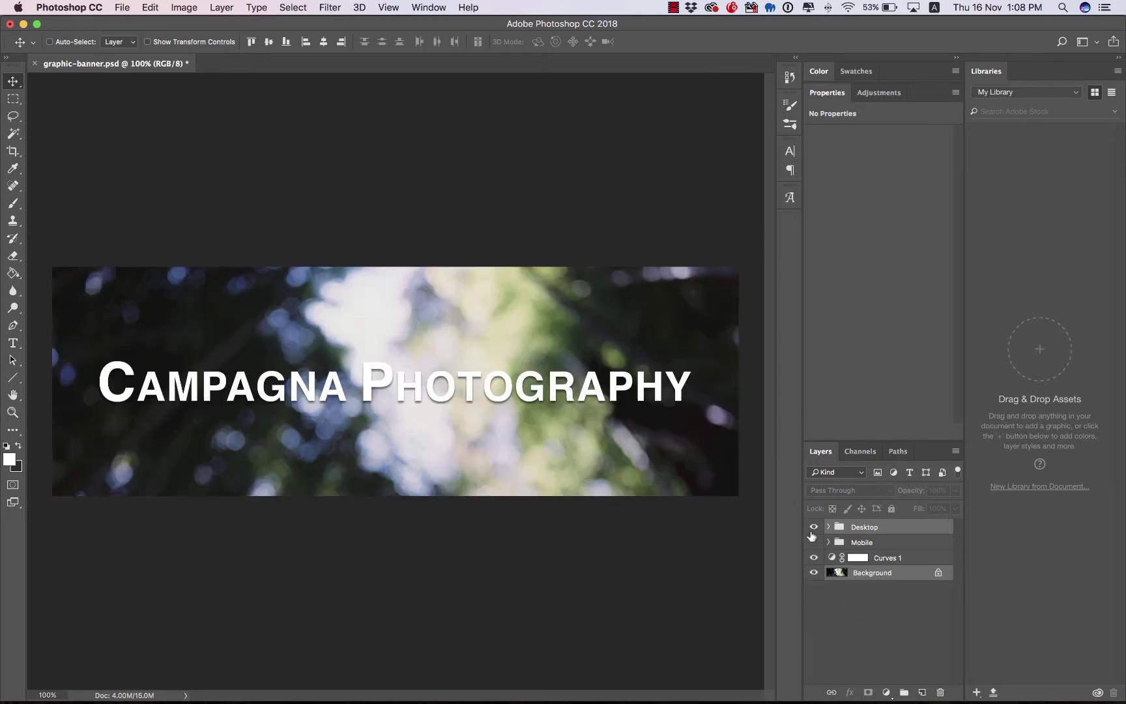
{"action": "left_click", "coordinate": [813, 526]}
{"action": "left_click", "coordinate": [814, 542]}
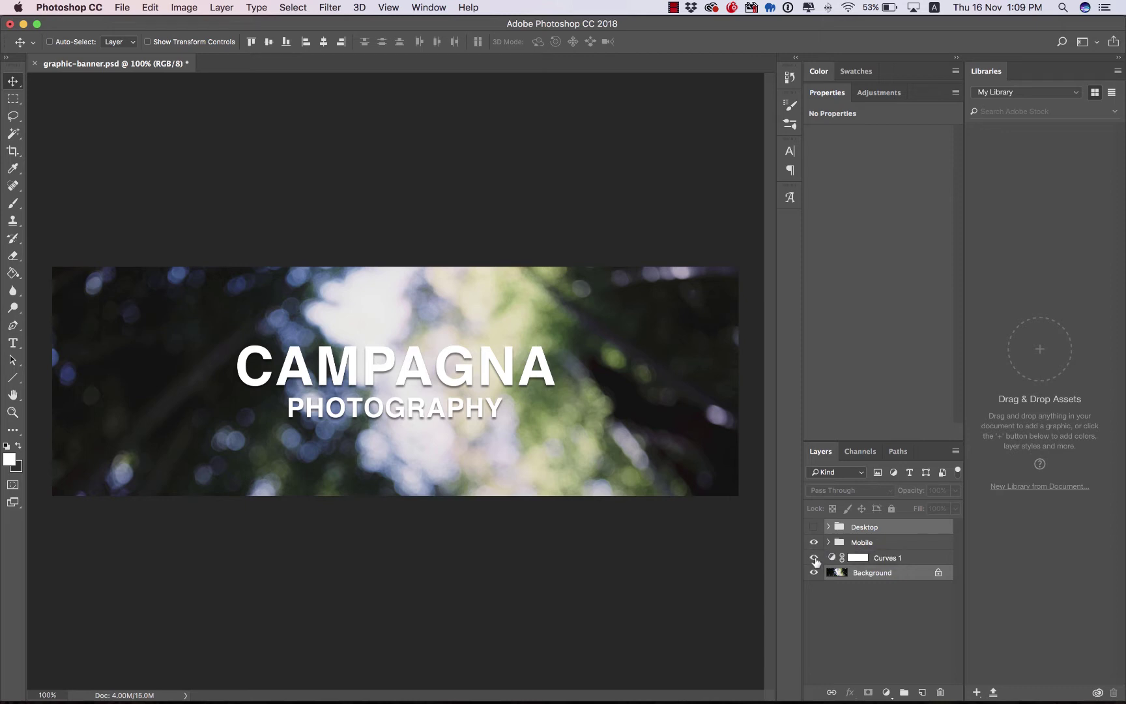
Hide Curves 1 and Background and trim the canvas to the Mobile title with Image > Trim
{"action": "left_click", "coordinate": [814, 558]}
{"action": "left_click", "coordinate": [814, 573]}
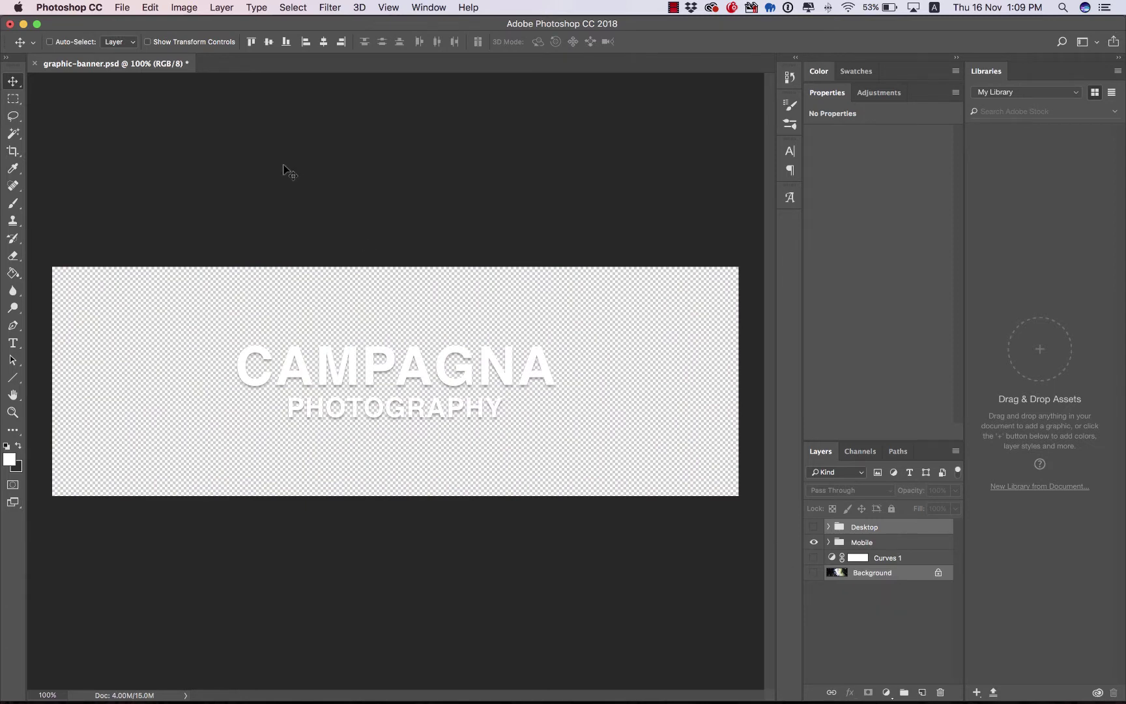
{"action": "left_click", "coordinate": [188, 8]}
{"action": "left_click", "coordinate": [199, 163]}
{"action": "left_click", "coordinate": [627, 288]}
{"action": "key", "text": "v"}
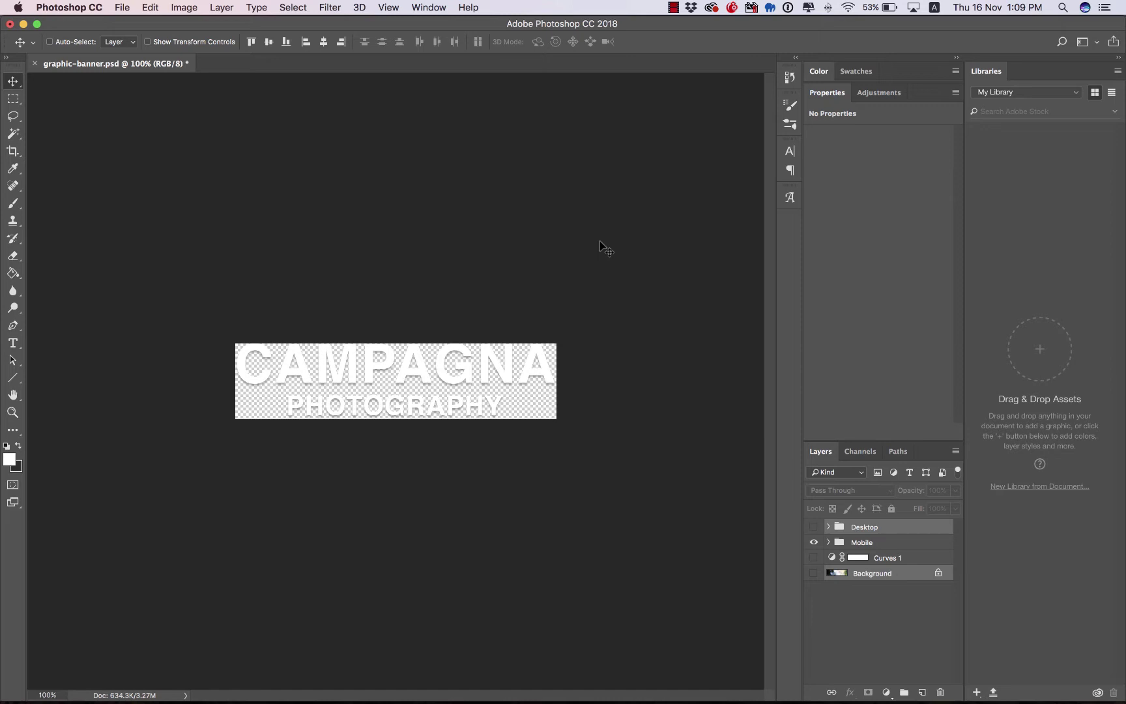
Undo the trim and show the Background and Curves 1 layers again
{"action": "key", "text": "super+z"}
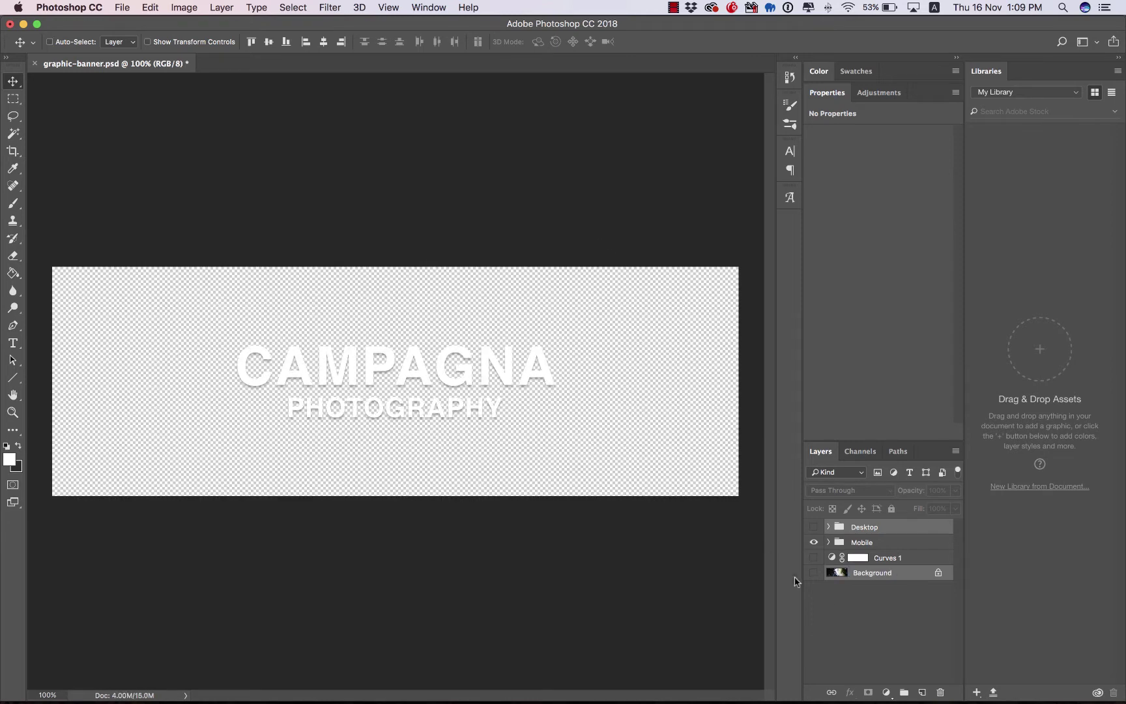
{"action": "left_click", "coordinate": [814, 573]}
{"action": "left_click", "coordinate": [813, 558]}
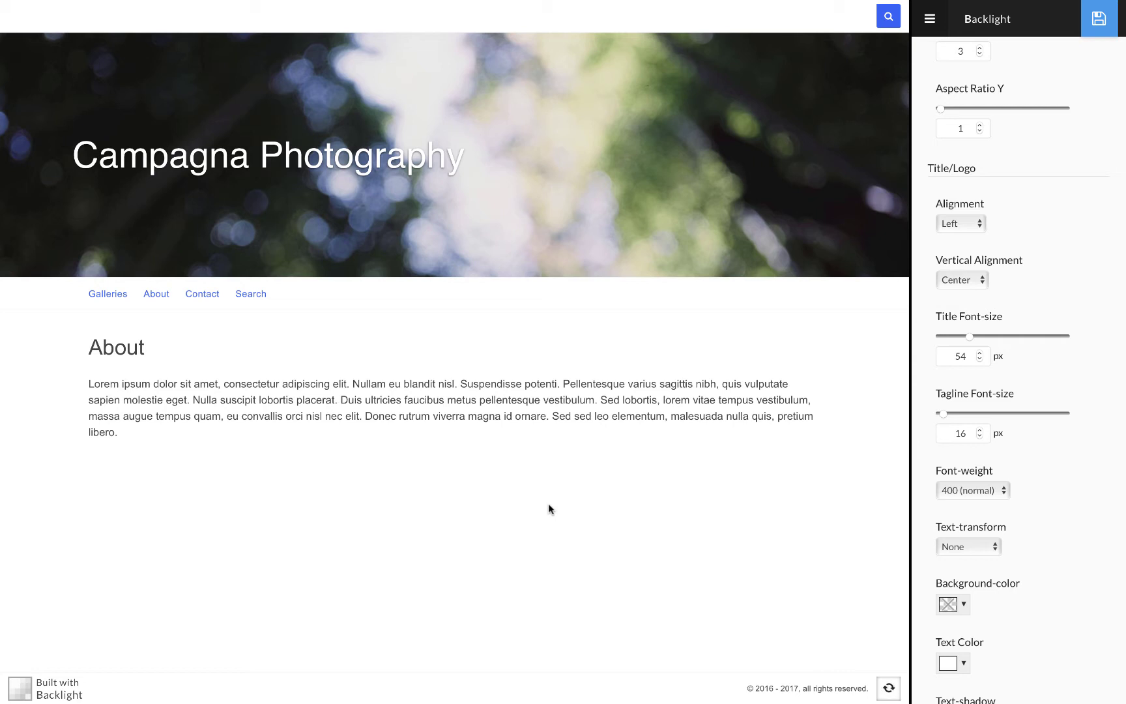
Switch the Masthead's Add a Background Image setting off
{"action": "scroll", "coordinate": [1017, 383], "scroll_direction": "down", "scroll_amount": 9}
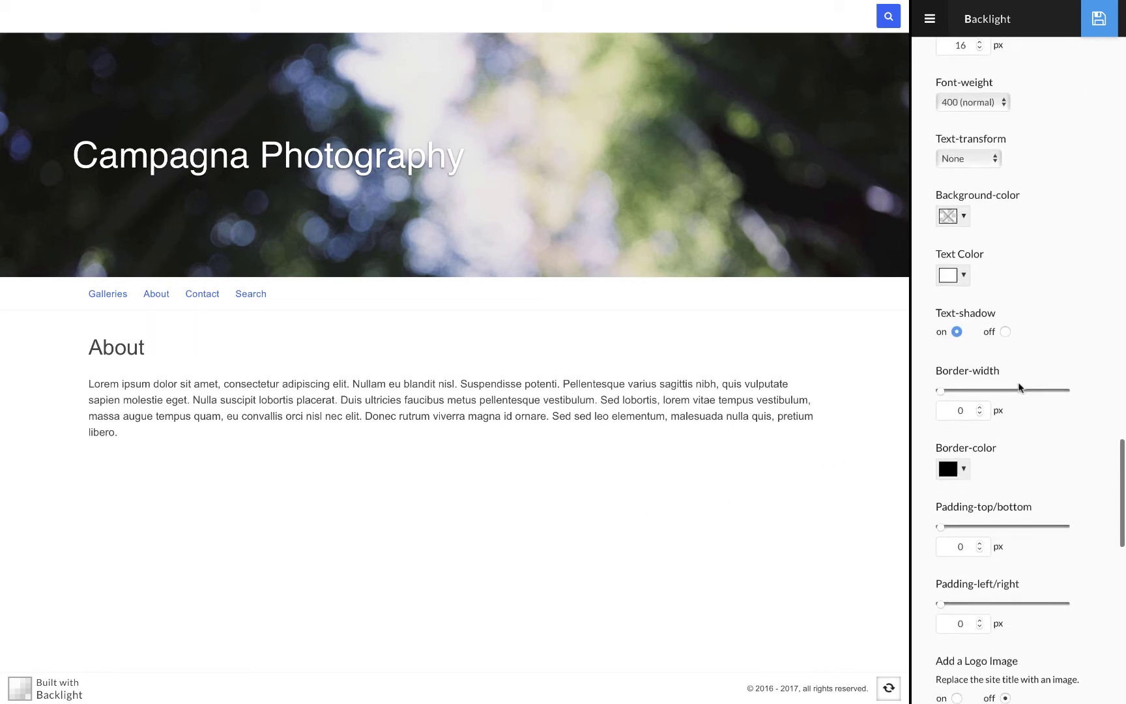
{"action": "scroll", "coordinate": [1019, 387], "scroll_direction": "down", "scroll_amount": 7}
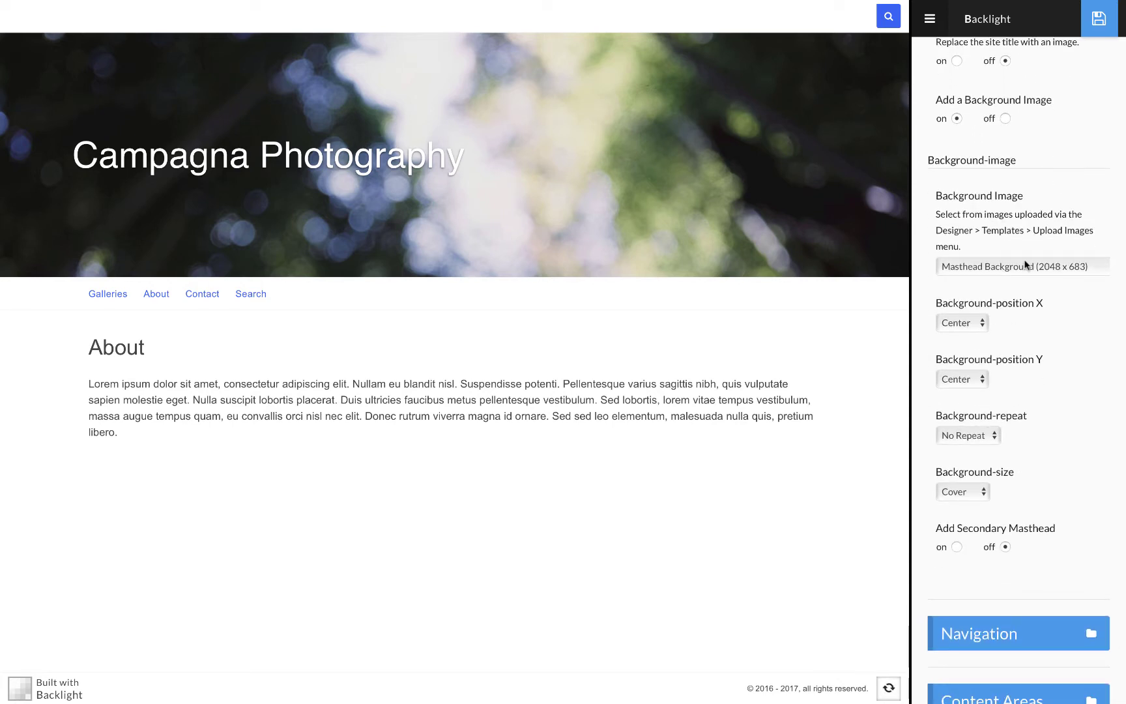
{"action": "left_click", "coordinate": [1005, 119]}
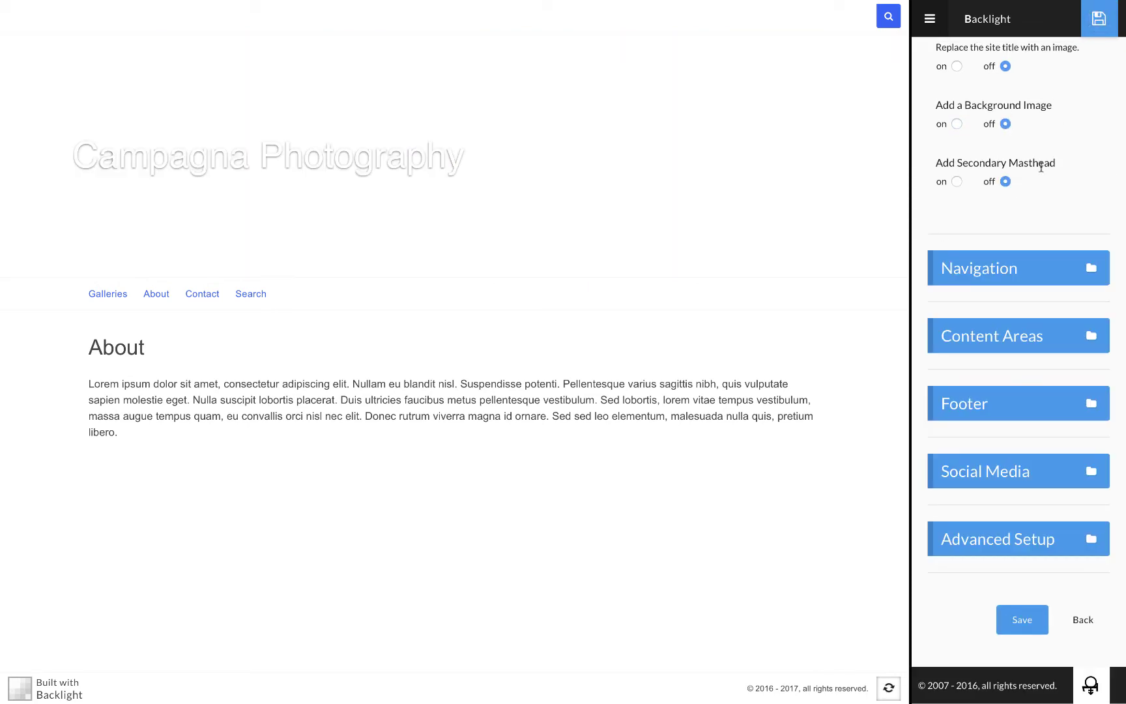
Collapse and re-expand the Masthead settings to get back to its options
{"action": "scroll", "coordinate": [1041, 166], "scroll_direction": "up", "scroll_amount": 10}
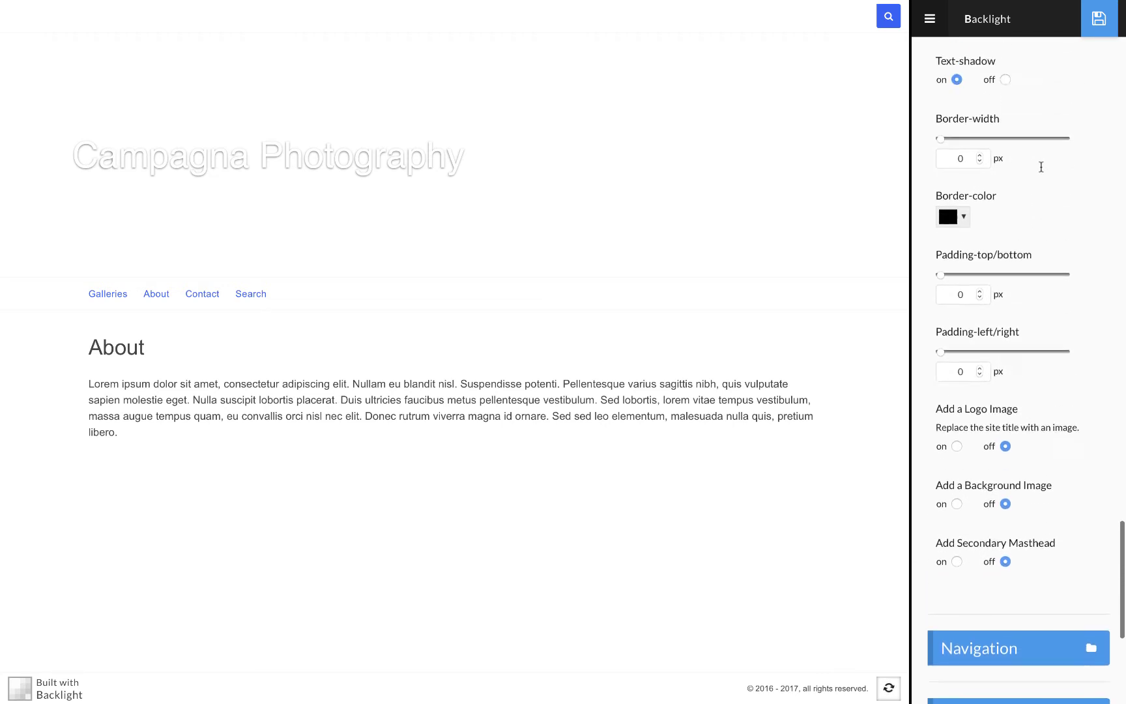
{"action": "scroll", "coordinate": [1040, 167], "scroll_direction": "up", "scroll_amount": 10}
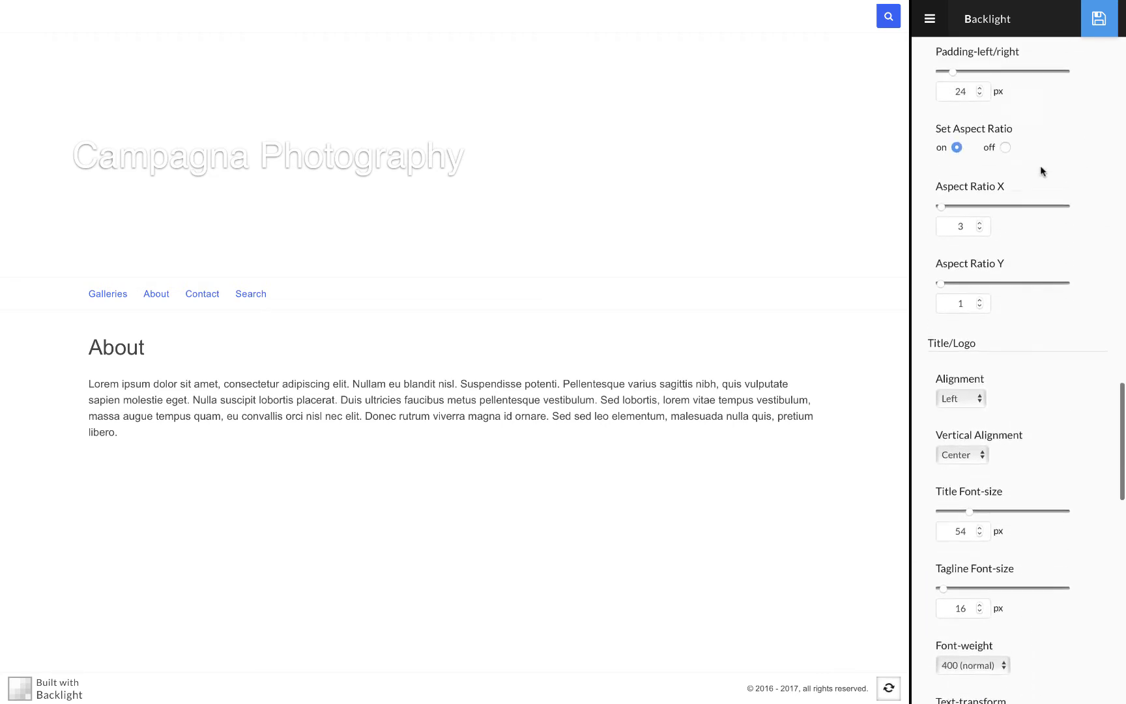
{"action": "left_click_drag", "start_coordinate": [936, 253], "coordinate": [999, 256]}
{"action": "scroll", "coordinate": [999, 256], "scroll_direction": "up", "scroll_amount": 10}
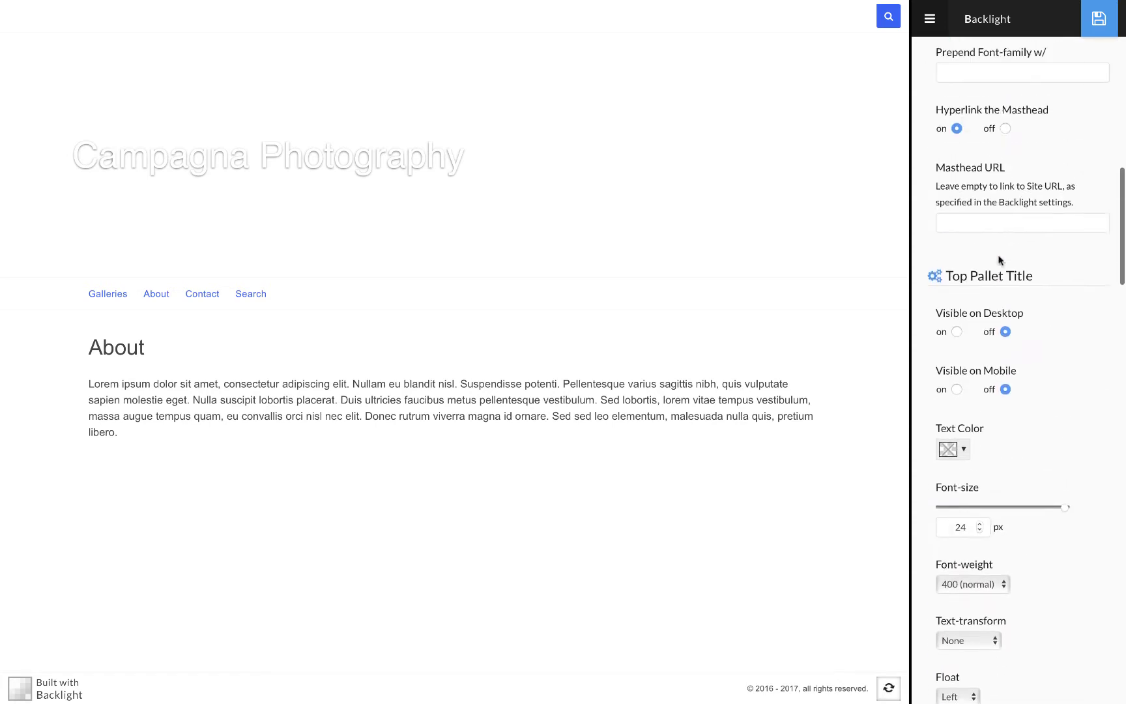
{"action": "scroll", "coordinate": [999, 259], "scroll_direction": "up", "scroll_amount": 3}
{"action": "left_click", "coordinate": [1001, 166]}
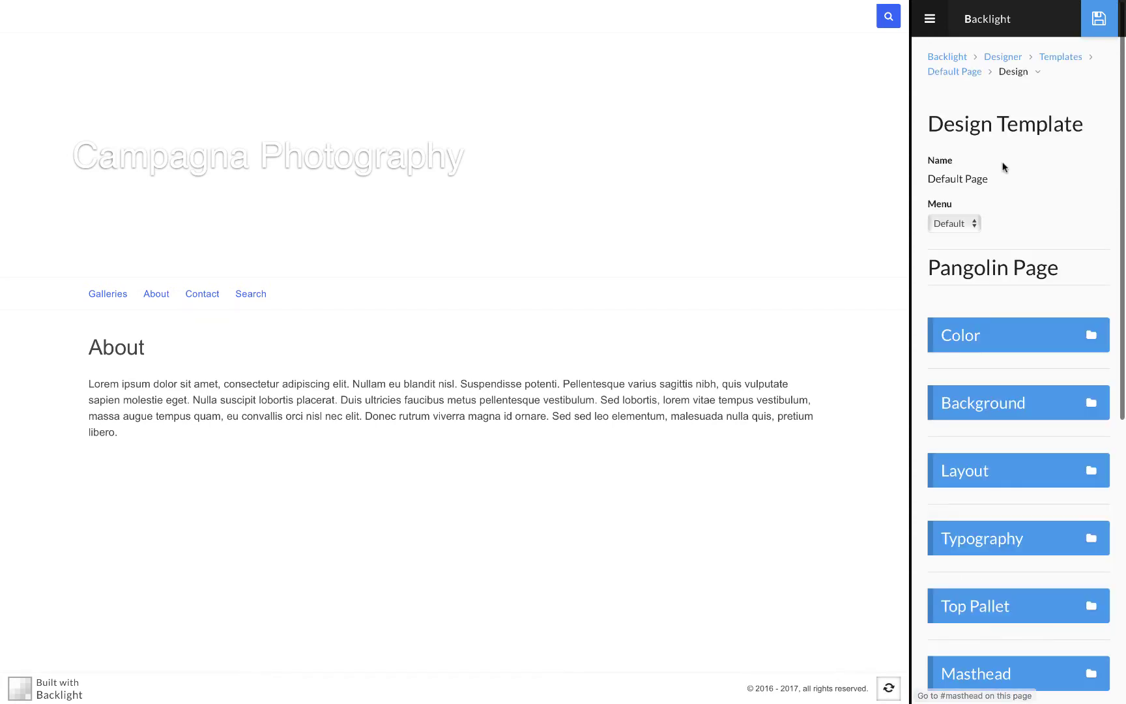
{"action": "scroll", "coordinate": [1006, 371], "scroll_direction": "down", "scroll_amount": 2}
{"action": "scroll", "coordinate": [1006, 371], "scroll_direction": "down", "scroll_amount": 3}
{"action": "left_click", "coordinate": [992, 454]}
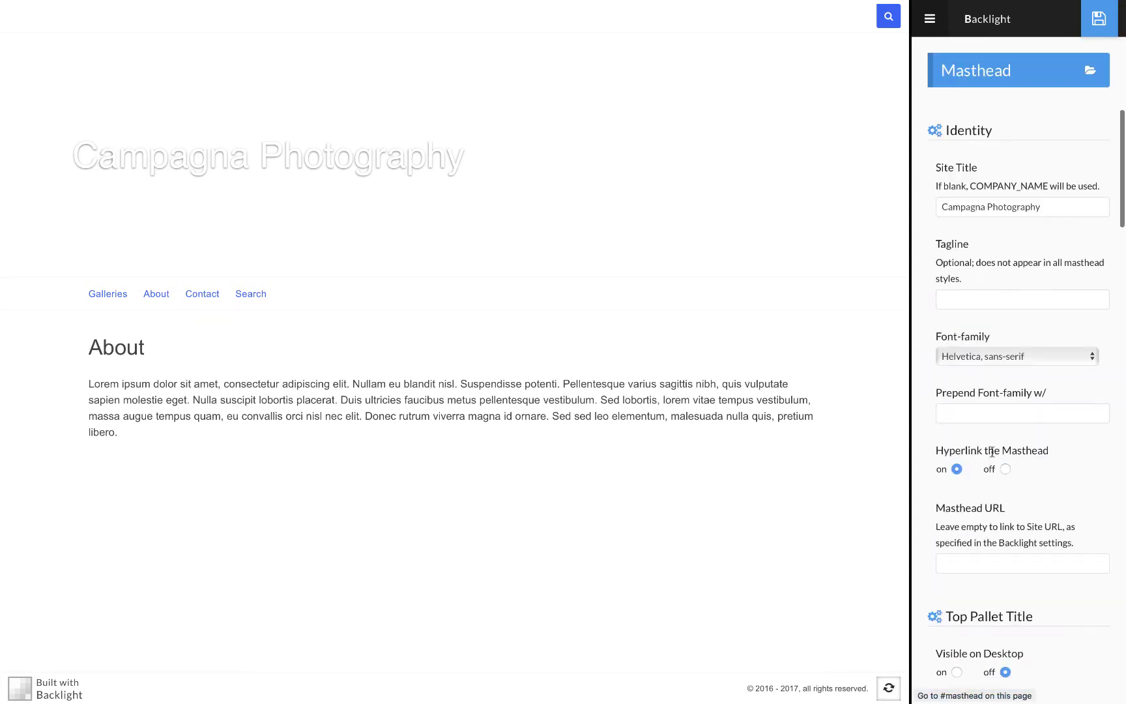
{"action": "scroll", "coordinate": [991, 135], "scroll_direction": "down", "scroll_amount": 15}
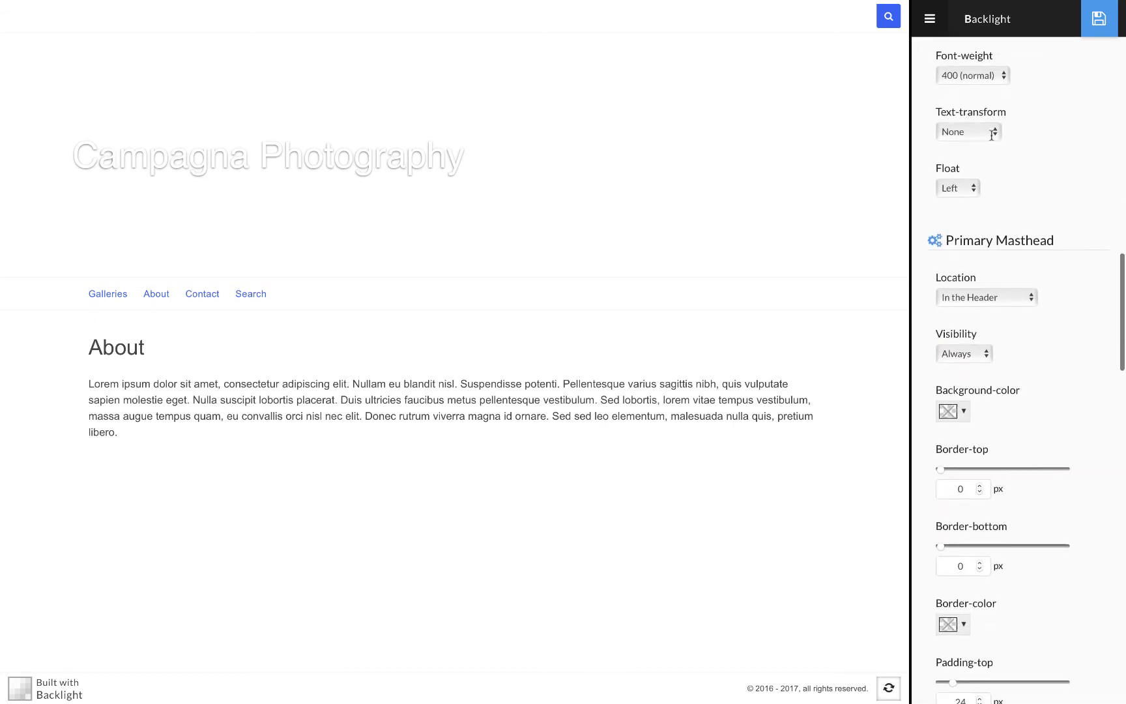
{"action": "double_click", "coordinate": [974, 144]}
{"action": "left_click_drag", "start_coordinate": [975, 143], "coordinate": [1021, 144]}
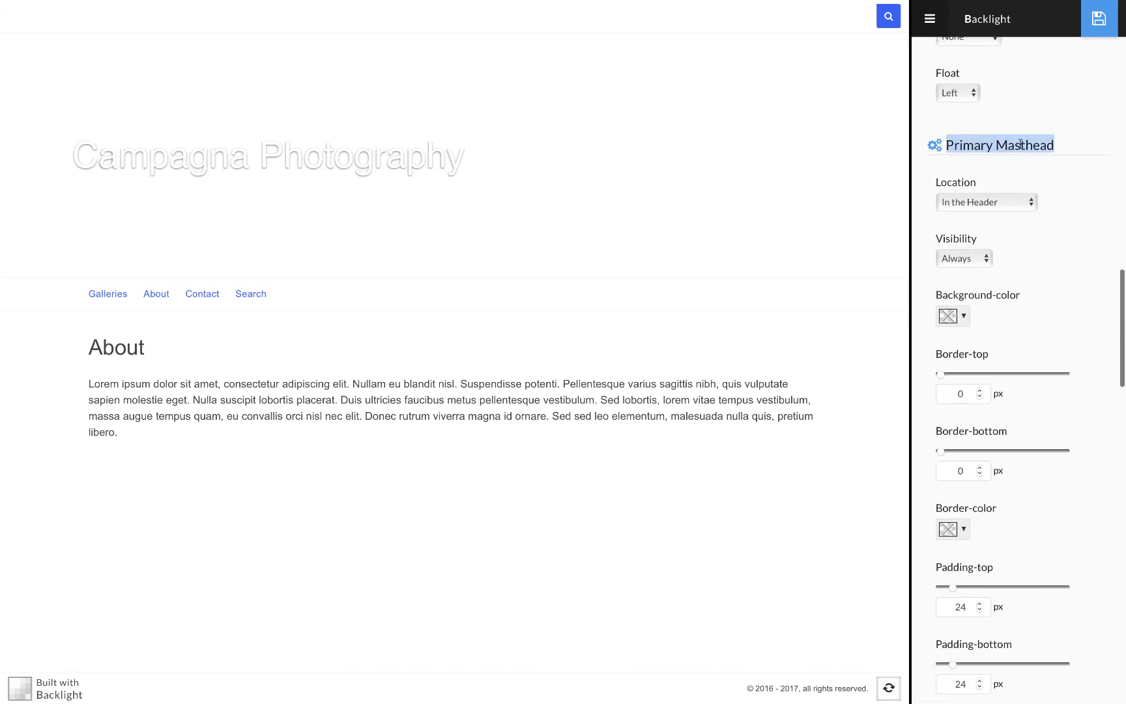
{"action": "scroll", "coordinate": [1019, 144], "scroll_direction": "down", "scroll_amount": 10}
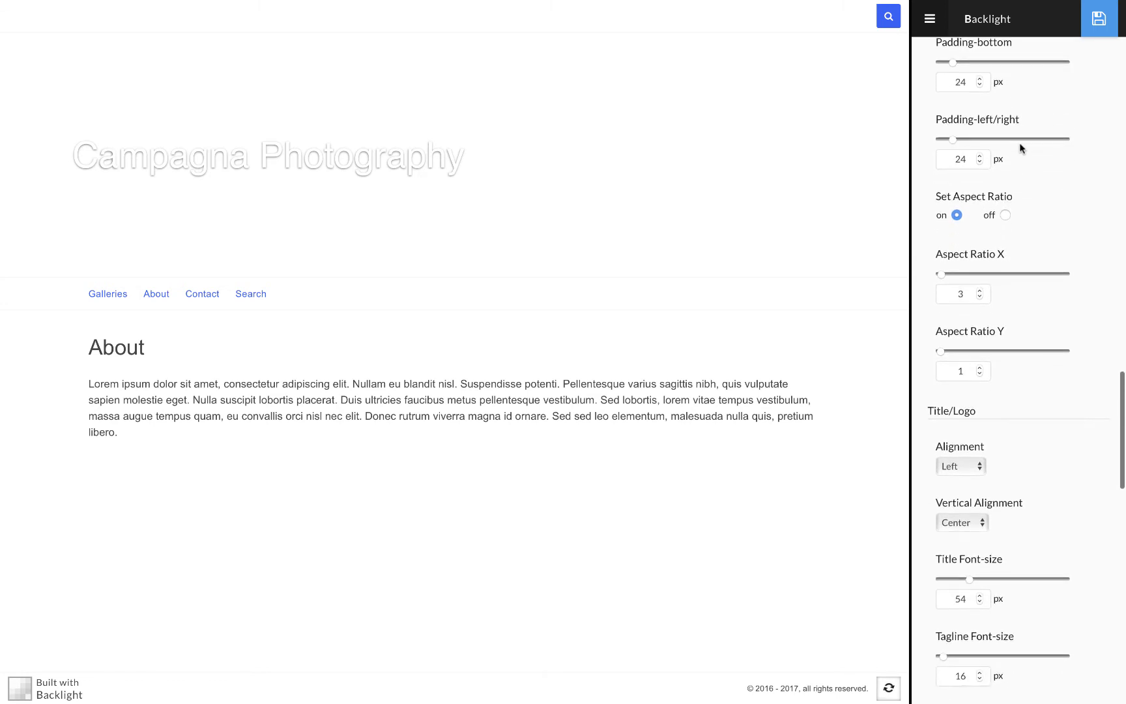
{"action": "left_click", "coordinate": [956, 216]}
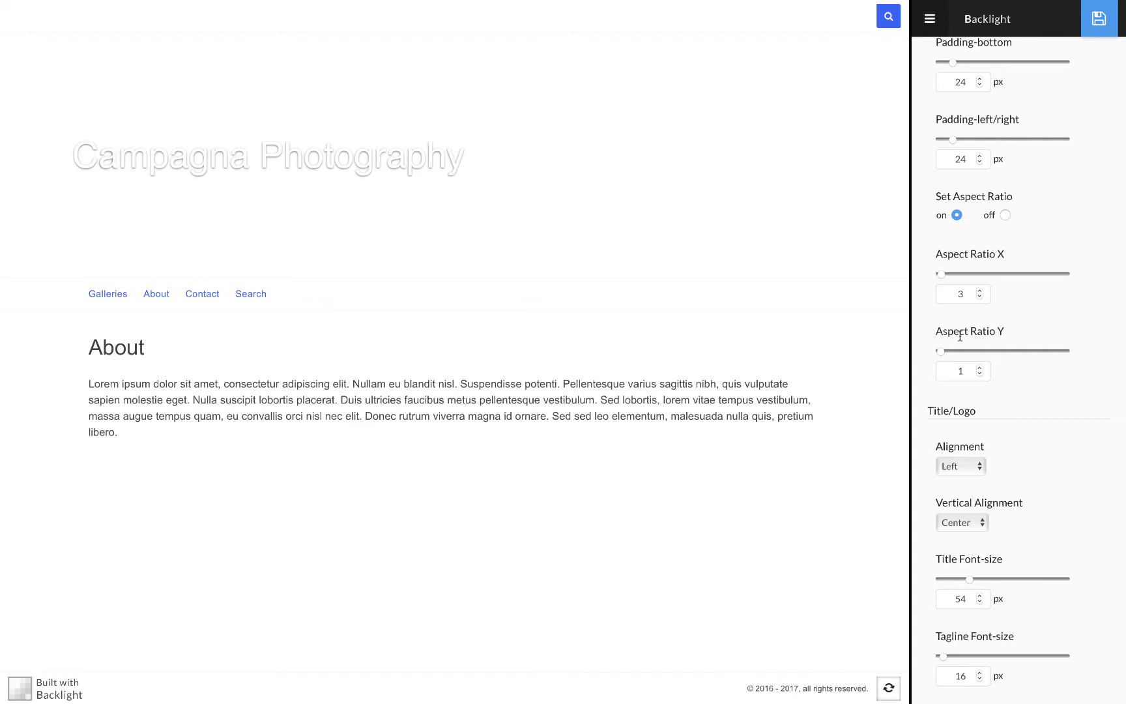
Turn Add a Background Image on with Masthead Background at Cover sizing, and save
{"action": "scroll", "coordinate": [1001, 398], "scroll_direction": "down", "scroll_amount": 3}
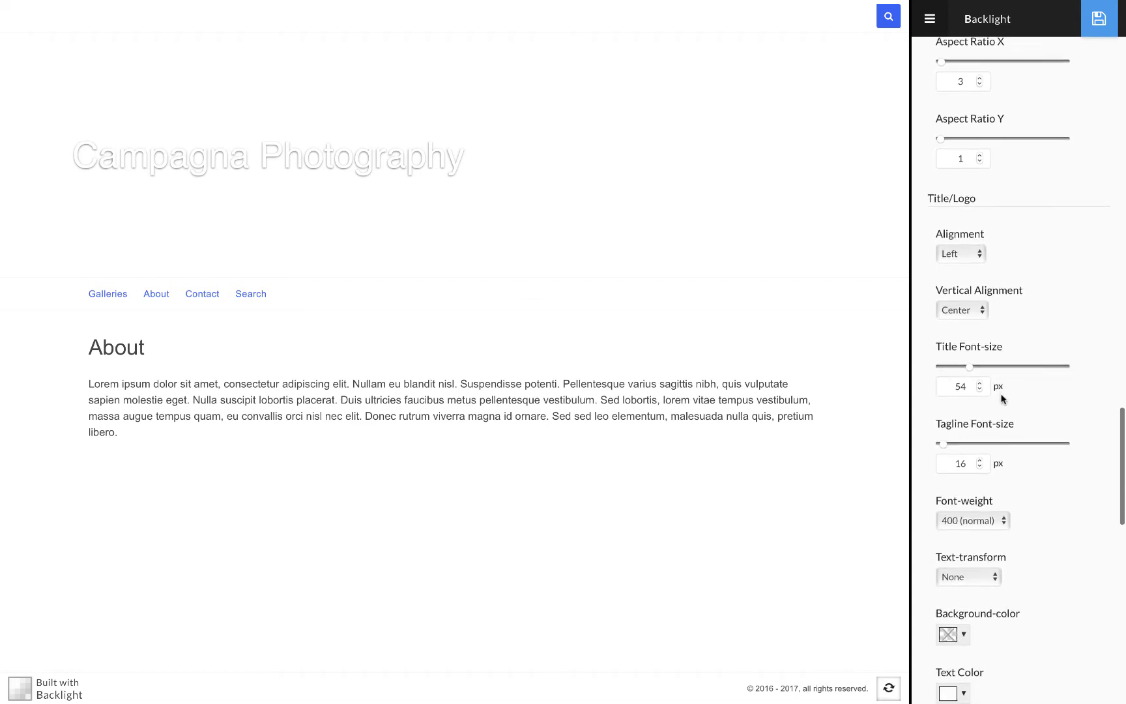
{"action": "scroll", "coordinate": [1002, 398], "scroll_direction": "down", "scroll_amount": 6}
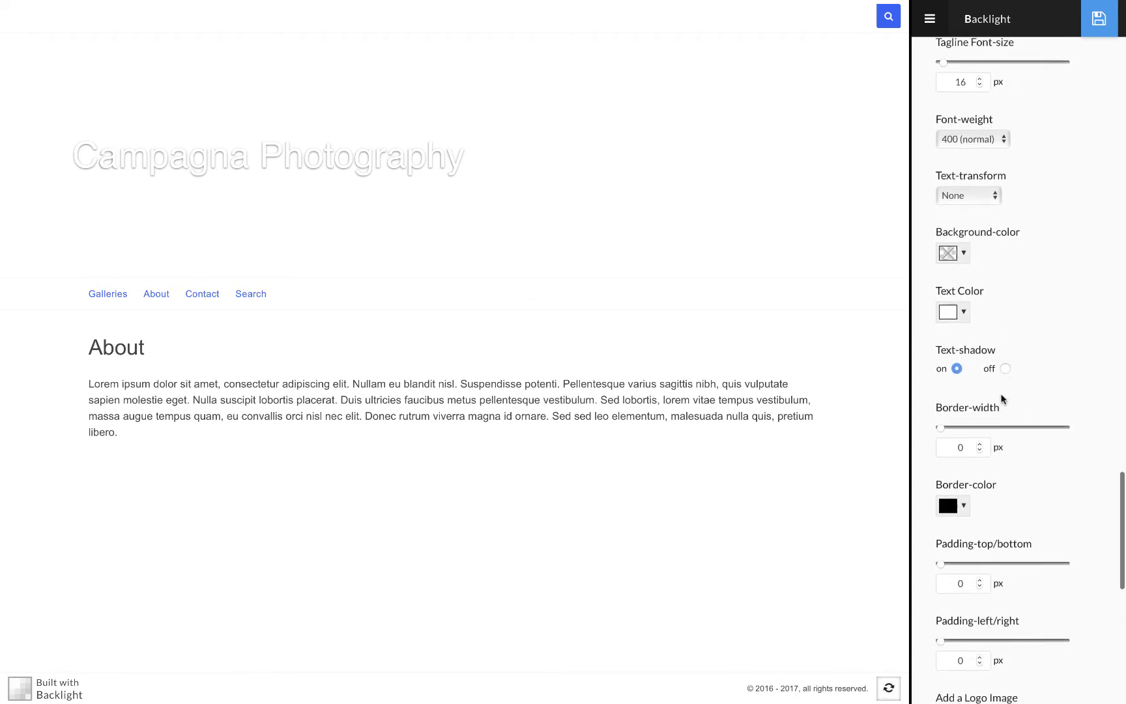
{"action": "scroll", "coordinate": [1001, 399], "scroll_direction": "down", "scroll_amount": 5}
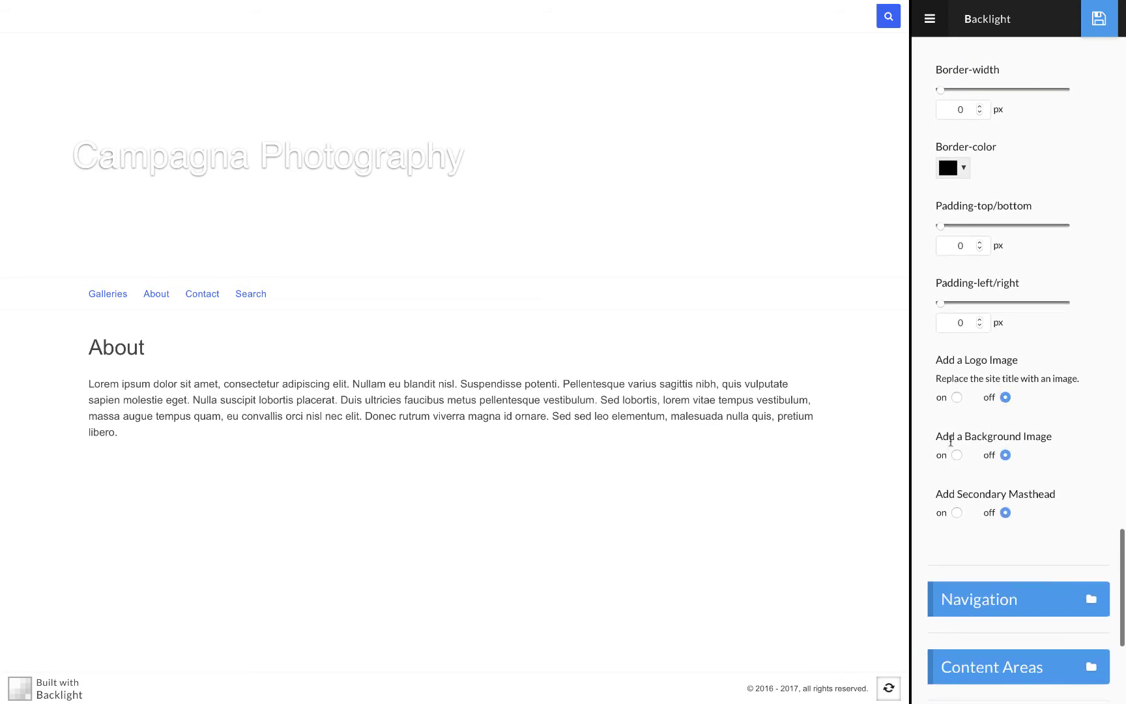
{"action": "left_click", "coordinate": [956, 454]}
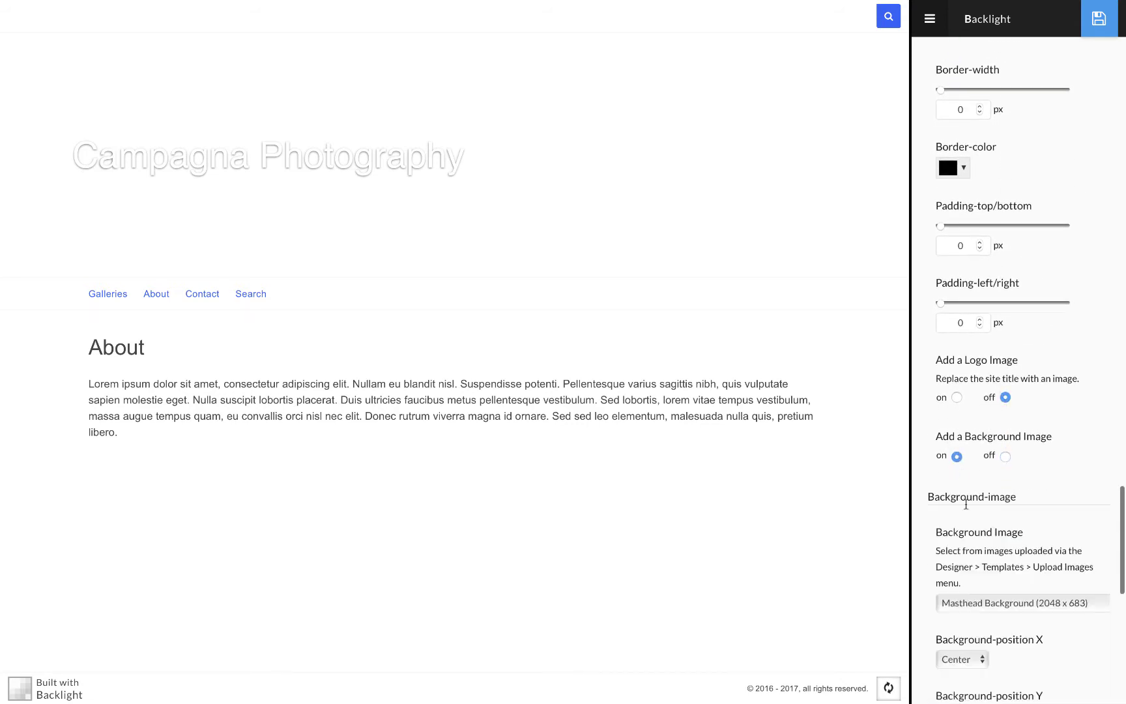
{"action": "left_click", "coordinate": [980, 604]}
{"action": "left_click", "coordinate": [968, 606]}
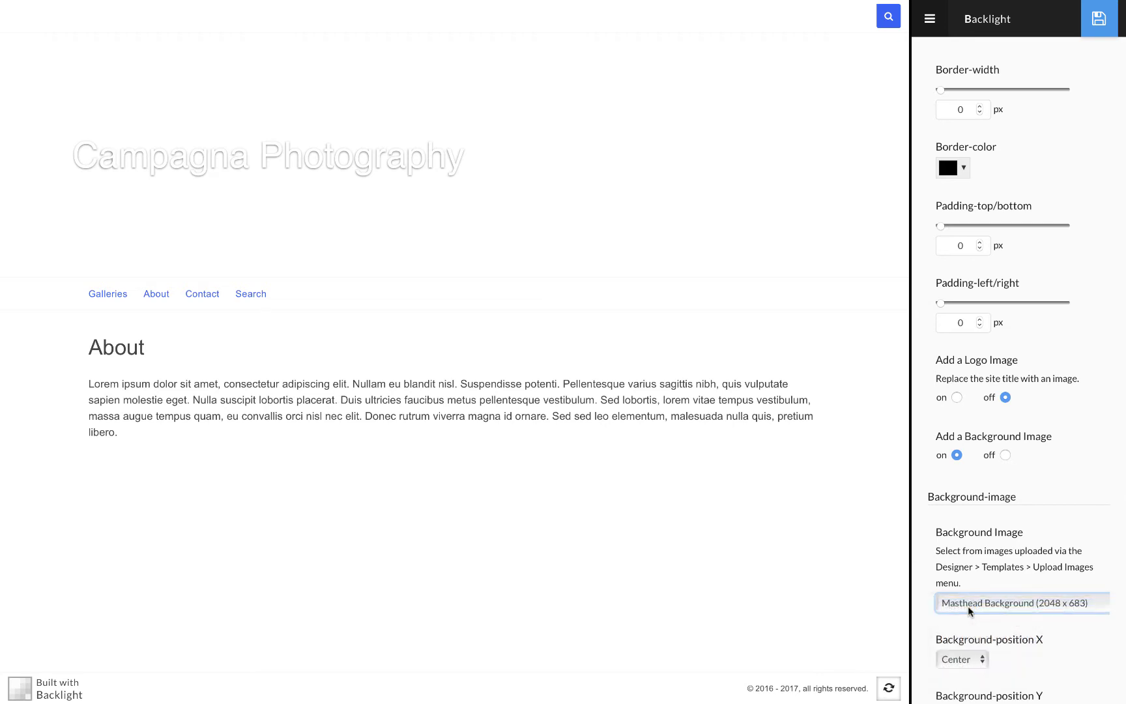
{"action": "scroll", "coordinate": [1050, 303], "scroll_direction": "down", "scroll_amount": 4}
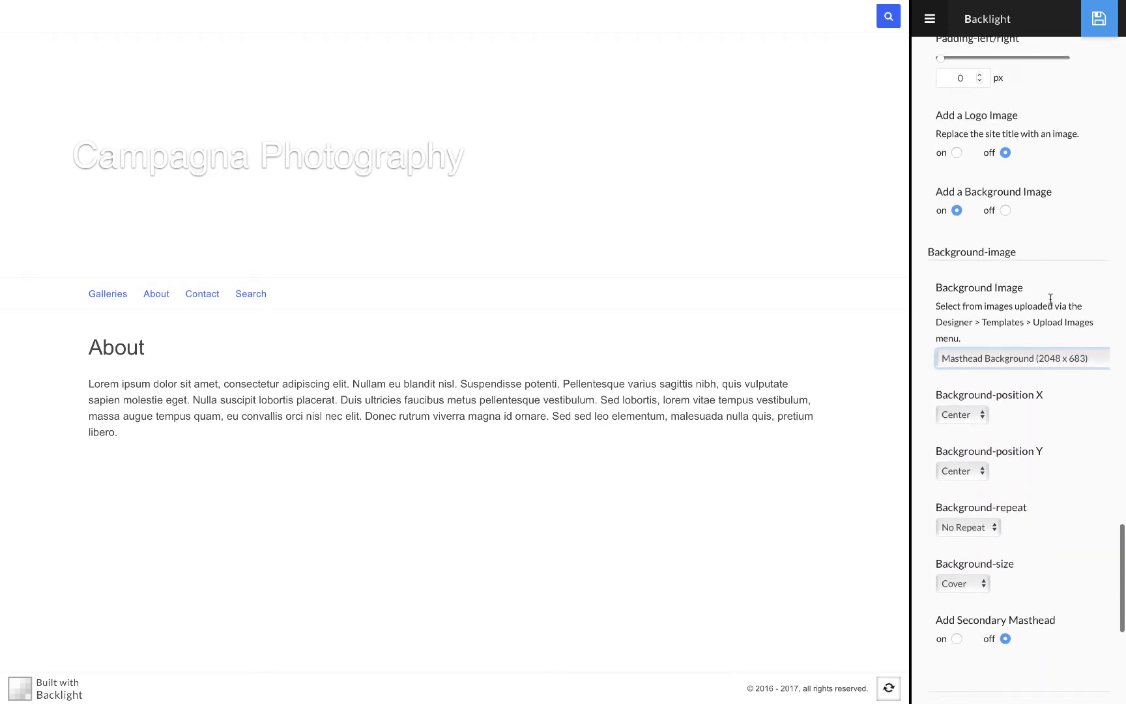
{"action": "left_click", "coordinate": [959, 584]}
{"action": "left_click", "coordinate": [959, 585]}
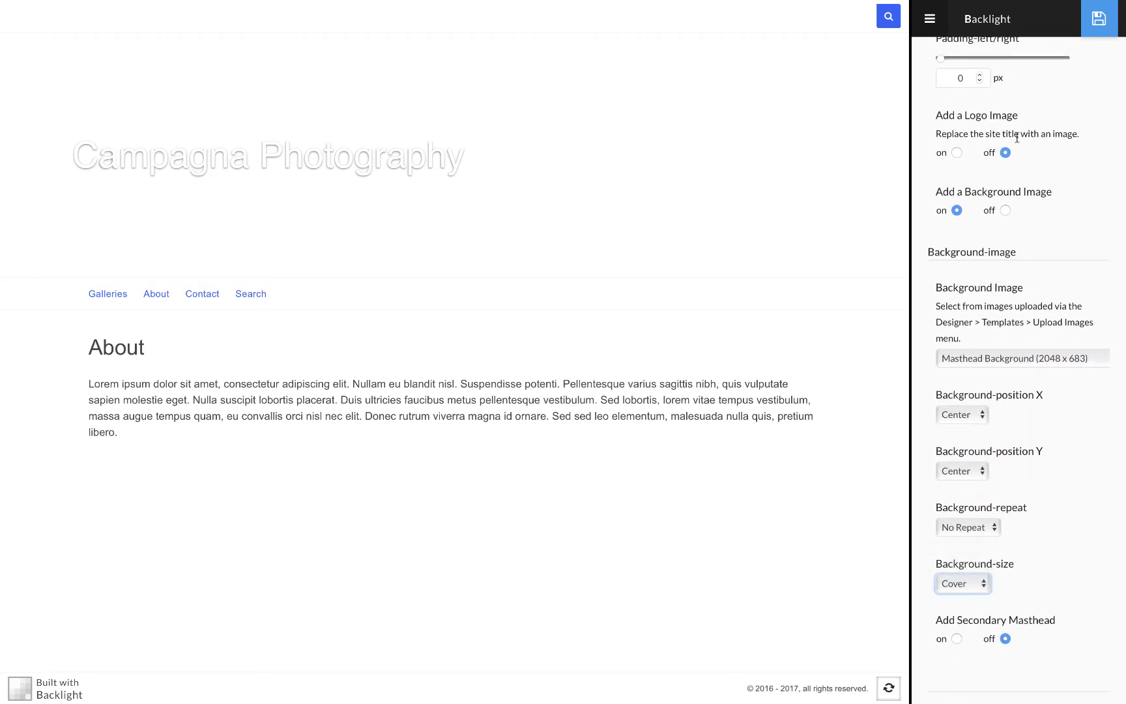
{"action": "left_click", "coordinate": [1097, 24]}
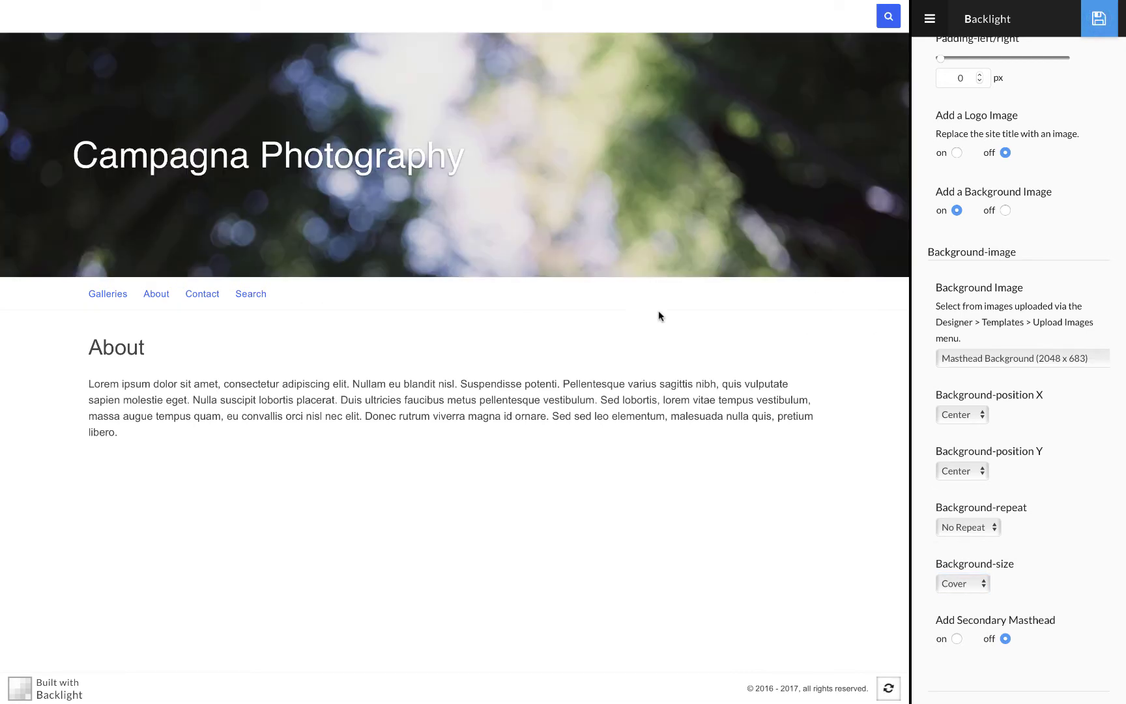
Set the Title/Logo alignment to Center and save
{"action": "scroll", "coordinate": [1005, 324], "scroll_direction": "up", "scroll_amount": 10}
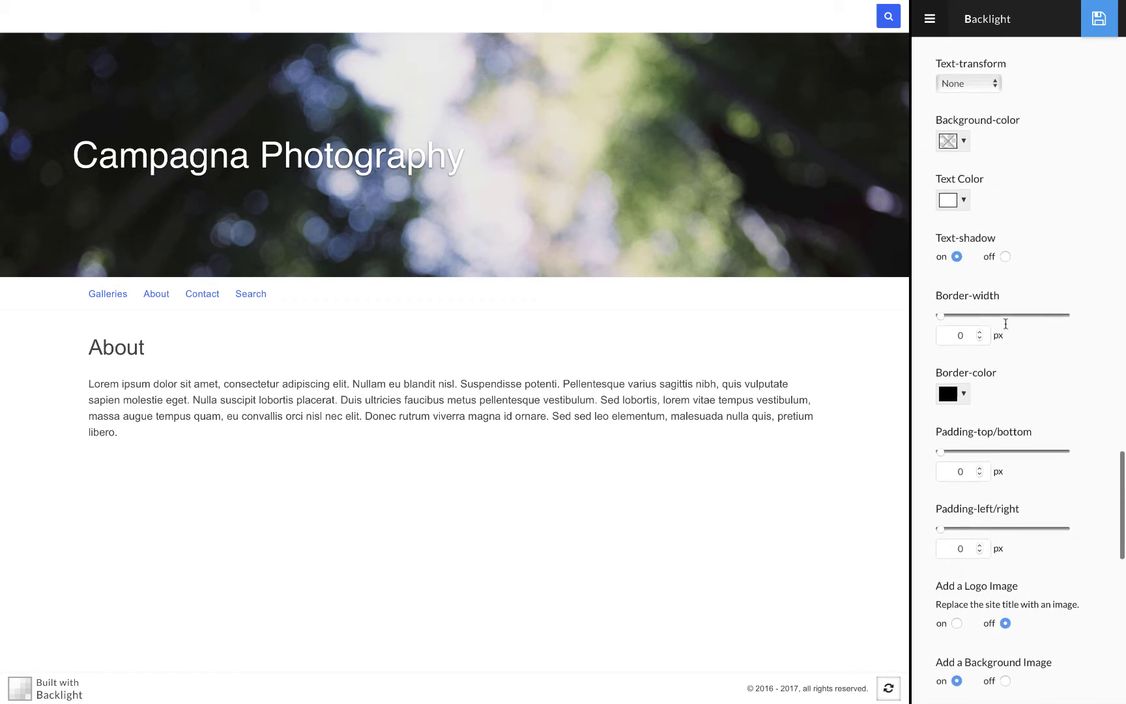
{"action": "scroll", "coordinate": [1005, 324], "scroll_direction": "up", "scroll_amount": 4}
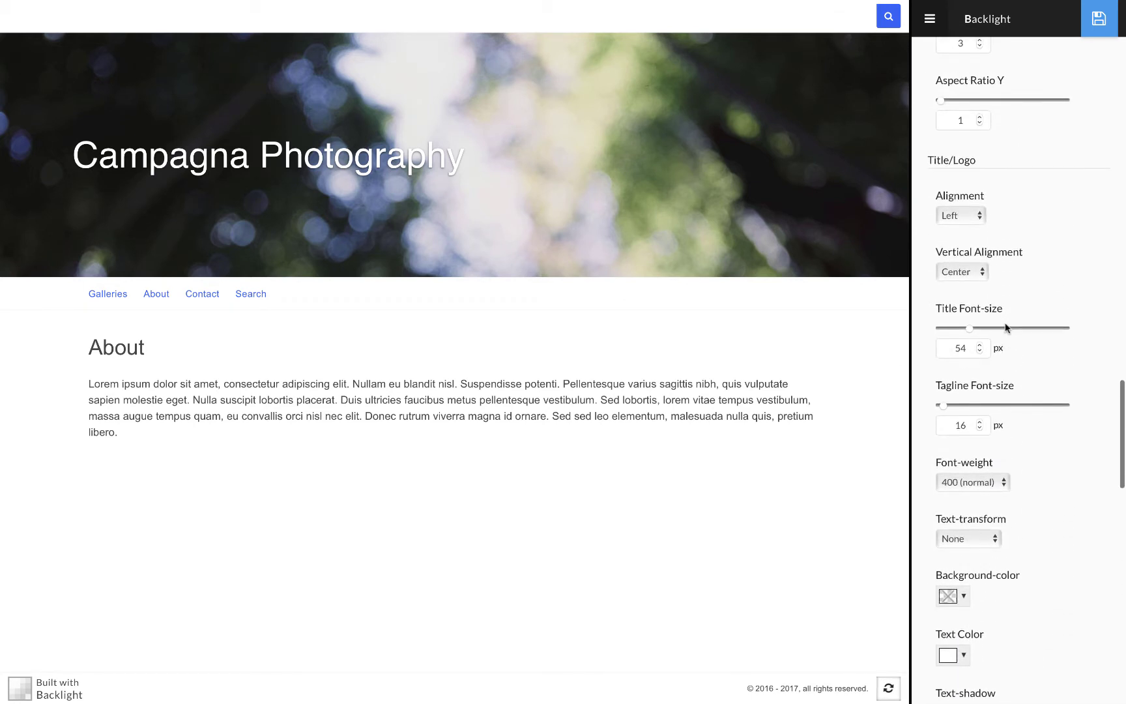
{"action": "left_click", "coordinate": [967, 219]}
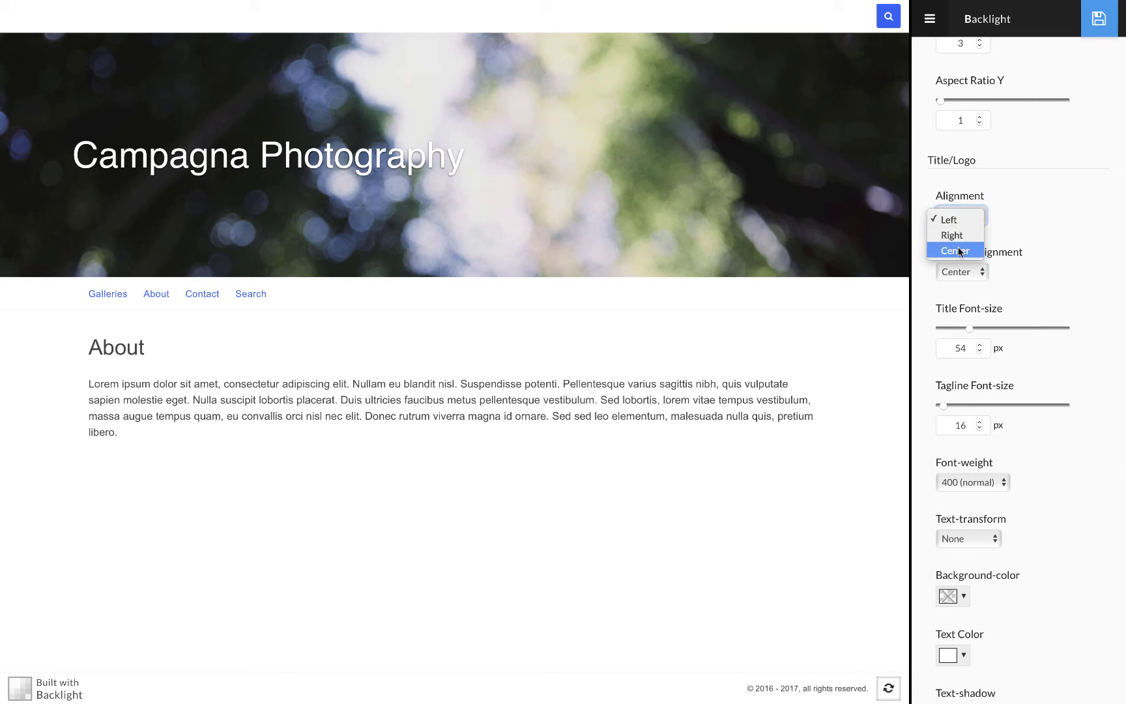
{"action": "left_click", "coordinate": [961, 249]}
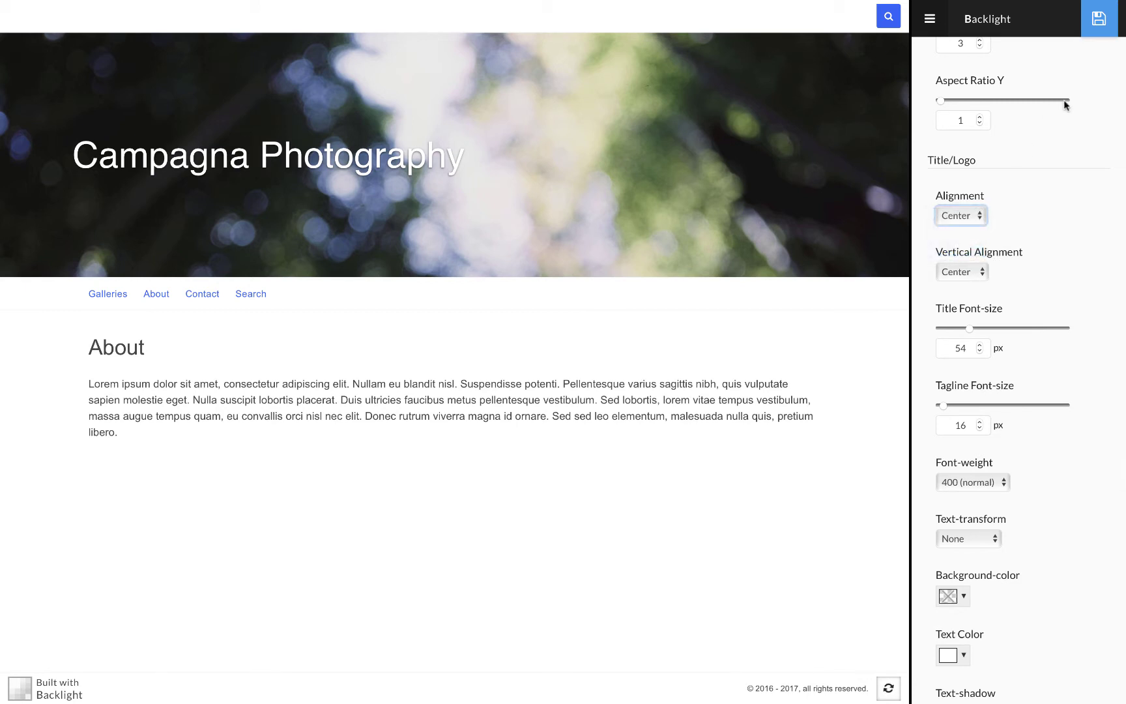
{"action": "left_click", "coordinate": [1099, 19]}
Set the site title font weight to 700 bold and save
{"action": "left_click", "coordinate": [978, 483]}
{"action": "left_click", "coordinate": [965, 529]}
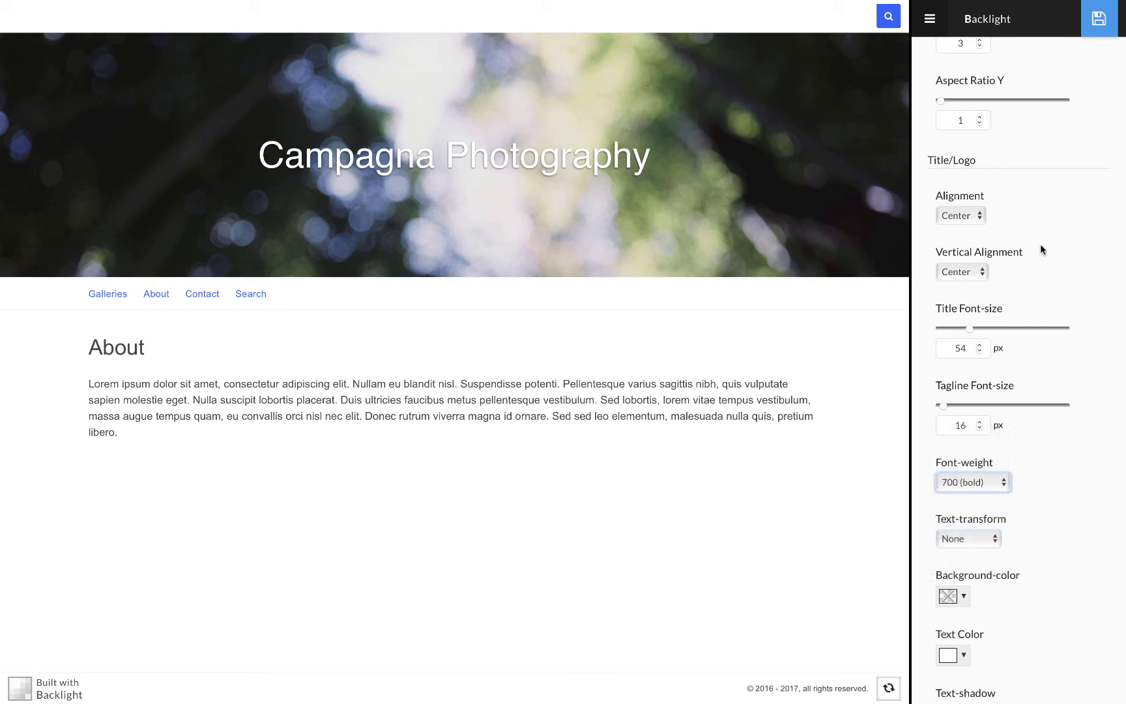
{"action": "left_click", "coordinate": [1099, 31]}
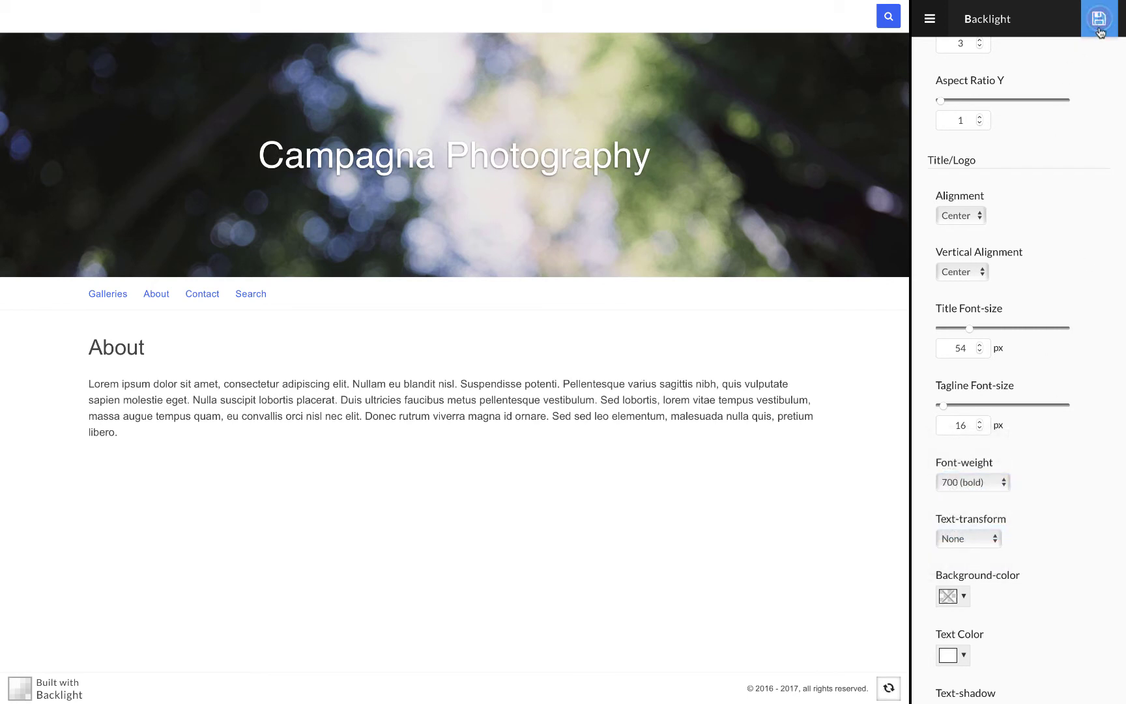
Give the title a semi-transparent black background, rgba(0,0,0,0.47), with 24 and 48 px padding
{"action": "scroll", "coordinate": [1085, 391], "scroll_direction": "down", "scroll_amount": 1}
{"action": "scroll", "coordinate": [1085, 390], "scroll_direction": "down", "scroll_amount": 3}
{"action": "left_click", "coordinate": [964, 385]}
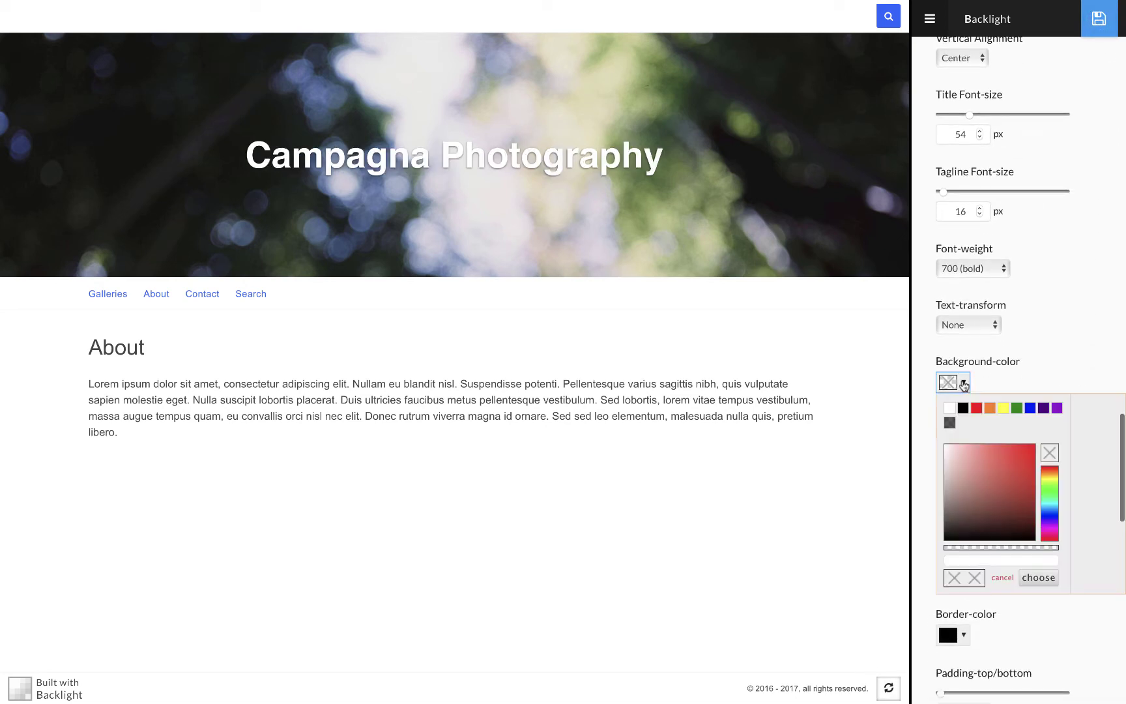
{"action": "left_click", "coordinate": [963, 407]}
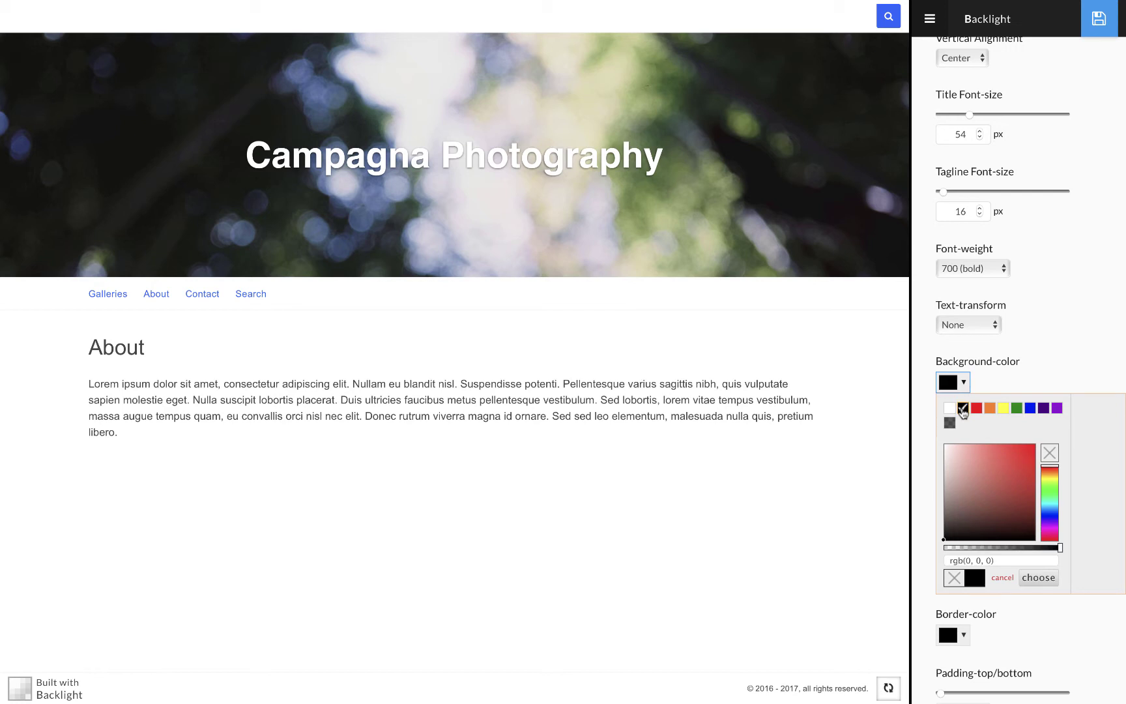
{"action": "left_click", "coordinate": [1022, 371]}
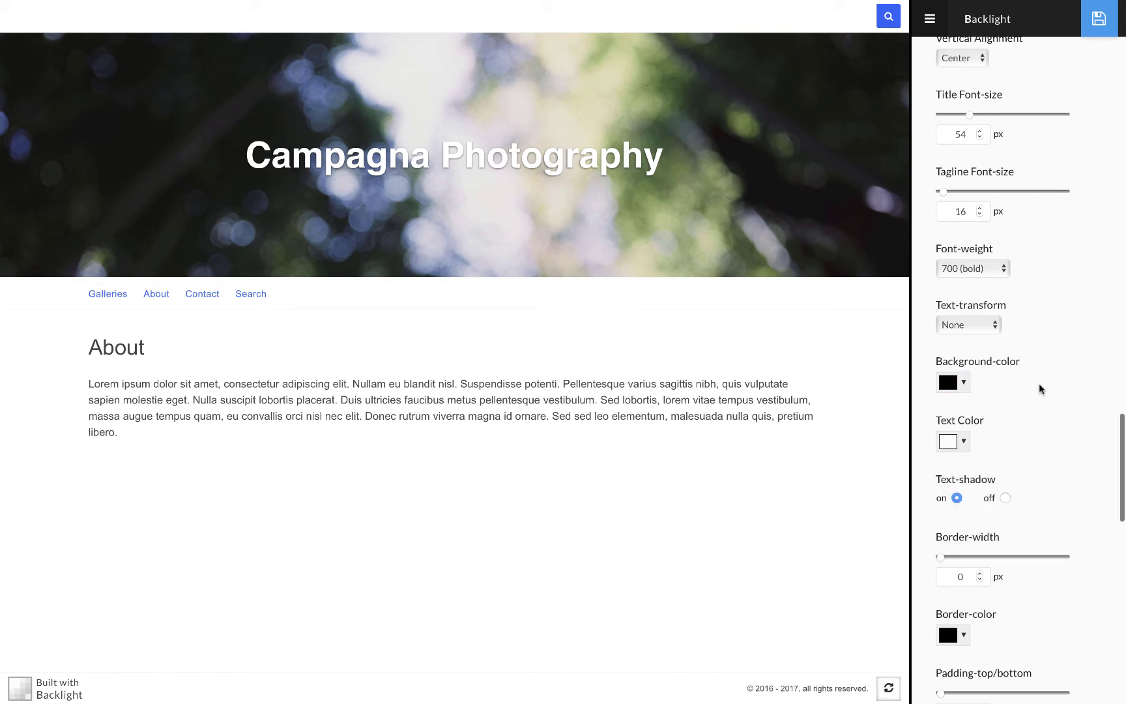
{"action": "scroll", "coordinate": [1038, 389], "scroll_direction": "down", "scroll_amount": 5}
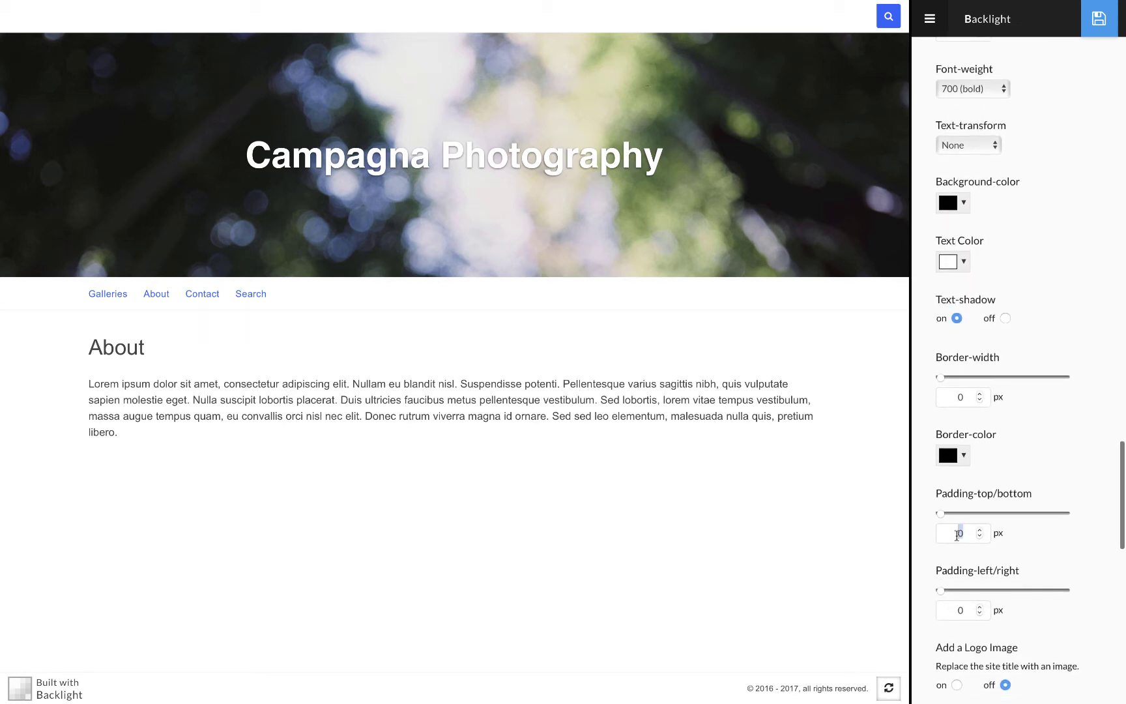
{"action": "type", "text": "24"}
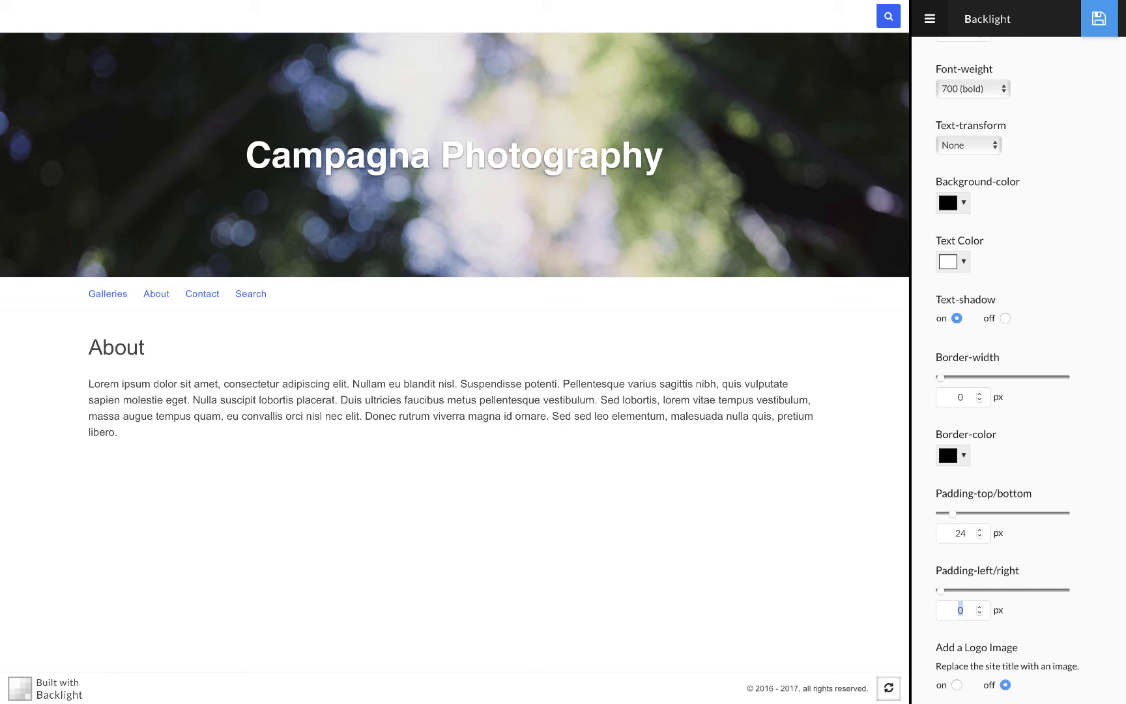
{"action": "type", "text": "48"}
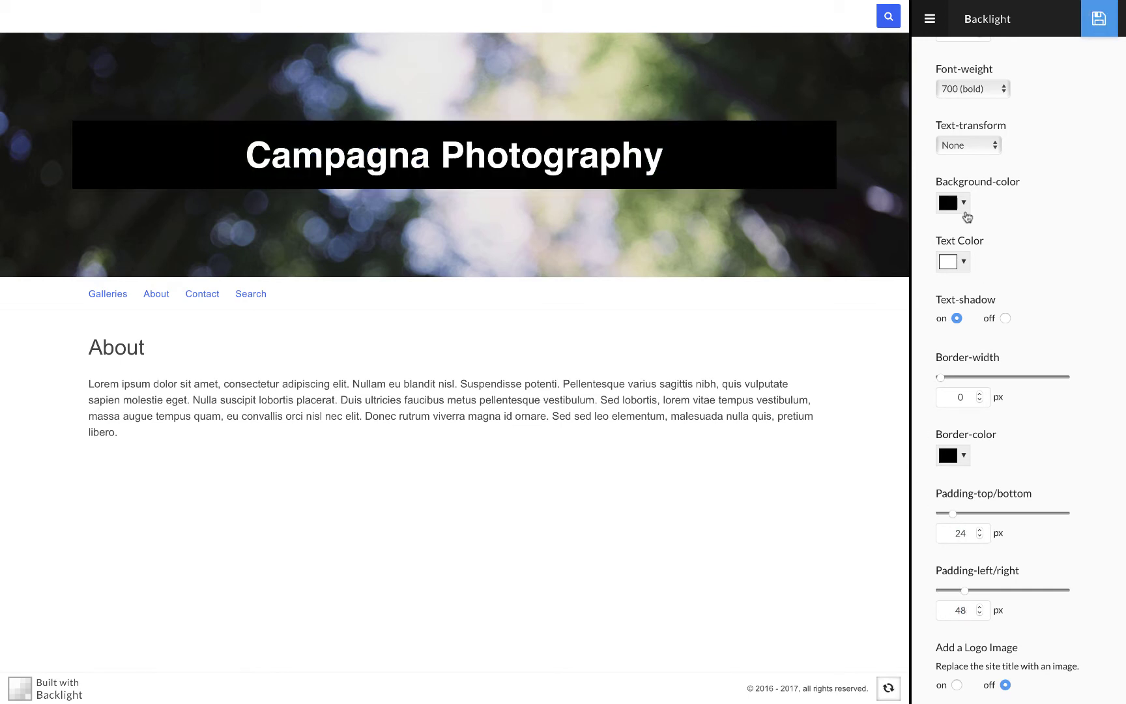
{"action": "left_click", "coordinate": [961, 206]}
{"action": "left_click", "coordinate": [993, 367]}
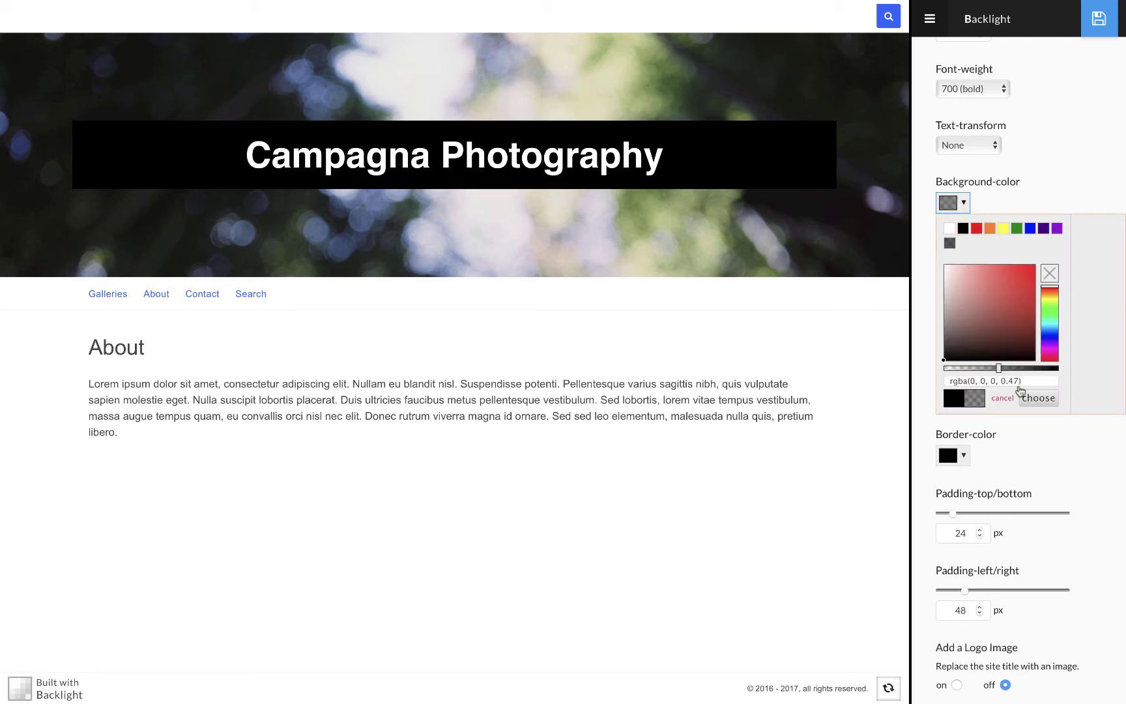
{"action": "left_click", "coordinate": [1038, 397]}
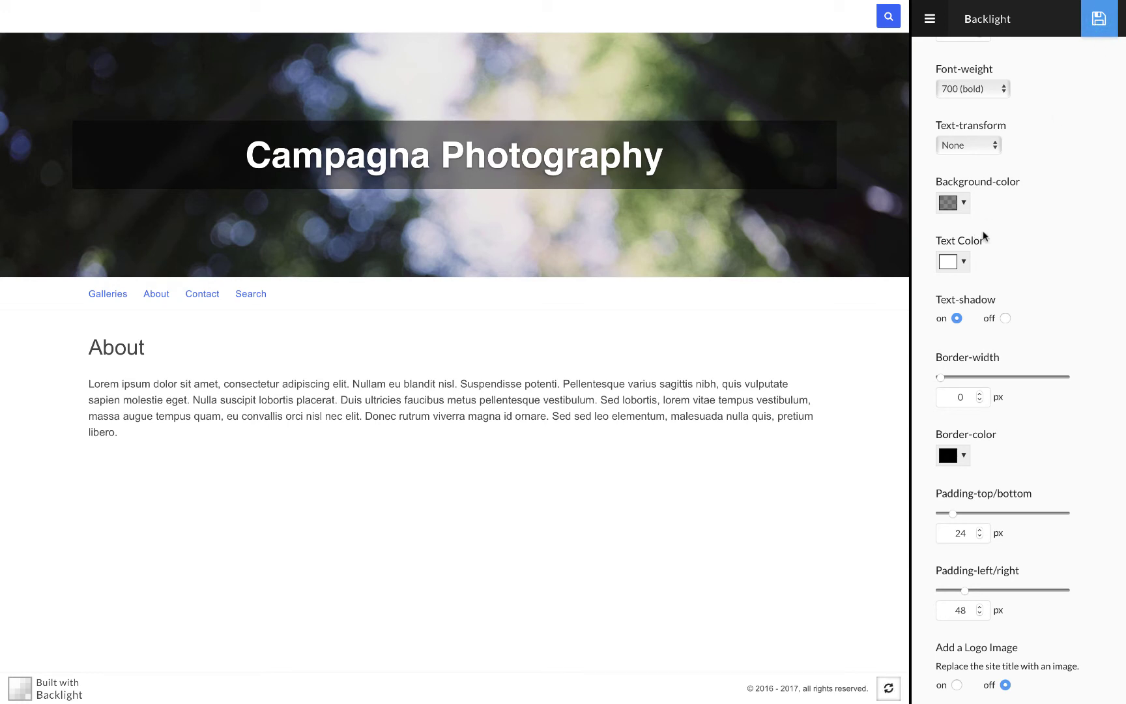
Turn Add a Logo Image on and choose Masthead Title Desktop 1x as the logo
{"action": "scroll", "coordinate": [995, 249], "scroll_direction": "up", "scroll_amount": 2}
{"action": "scroll", "coordinate": [995, 248], "scroll_direction": "down", "scroll_amount": 5}
{"action": "scroll", "coordinate": [996, 254], "scroll_direction": "down", "scroll_amount": 8}
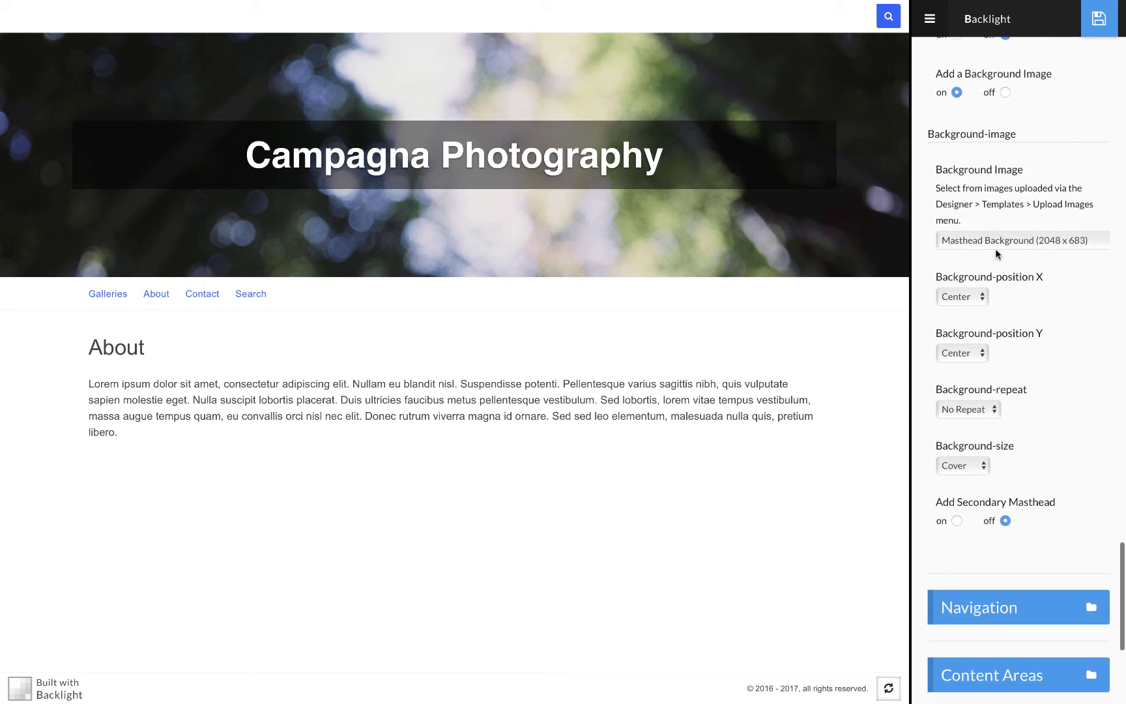
{"action": "scroll", "coordinate": [1006, 185], "scroll_direction": "up", "scroll_amount": 2}
{"action": "scroll", "coordinate": [1006, 185], "scroll_direction": "up", "scroll_amount": 2}
{"action": "left_click_drag", "start_coordinate": [951, 209], "coordinate": [995, 207]}
{"action": "left_click", "coordinate": [956, 245]}
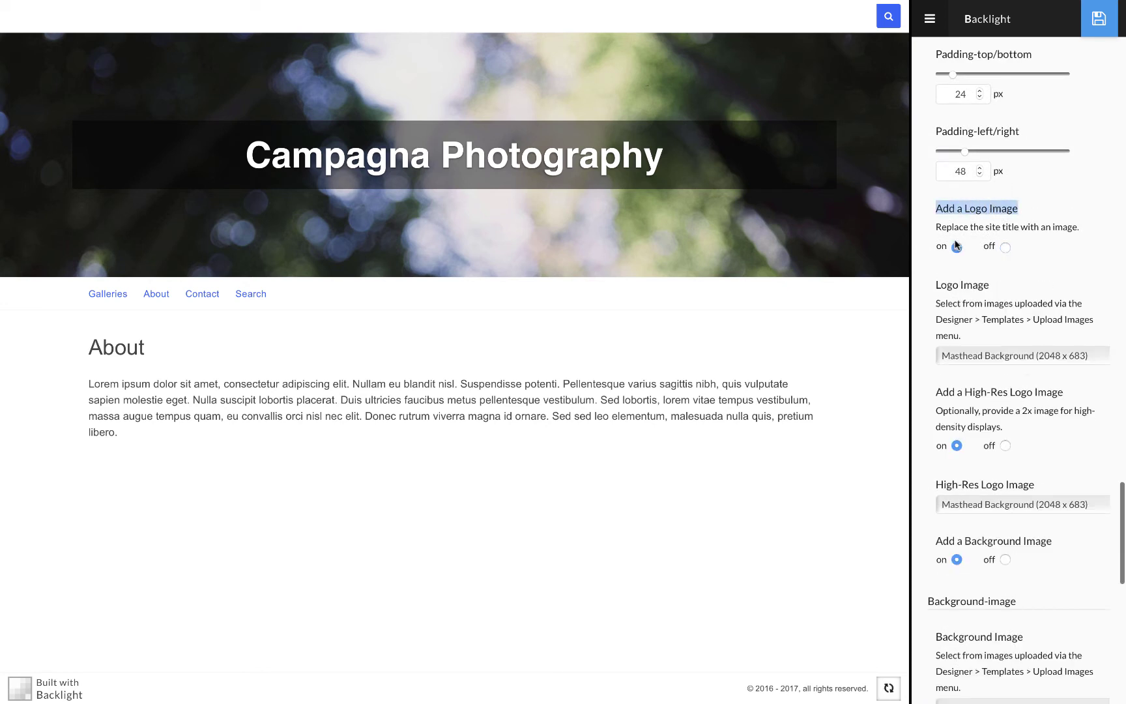
{"action": "left_click", "coordinate": [1014, 356]}
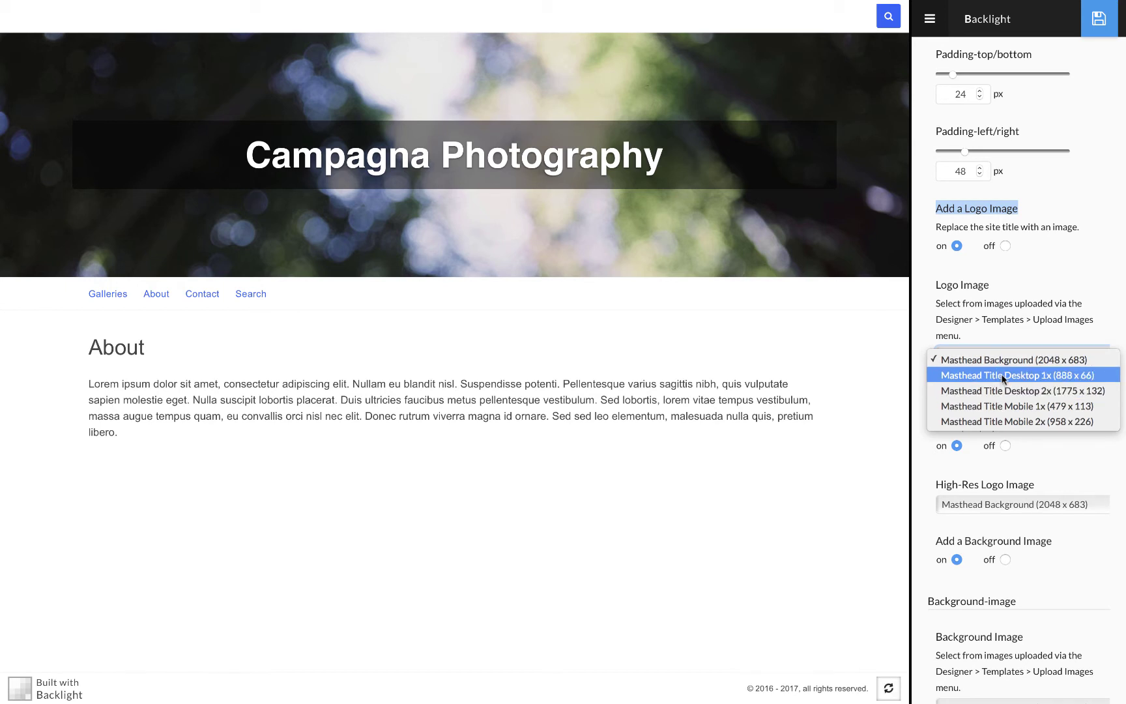
{"action": "left_click", "coordinate": [1018, 374]}
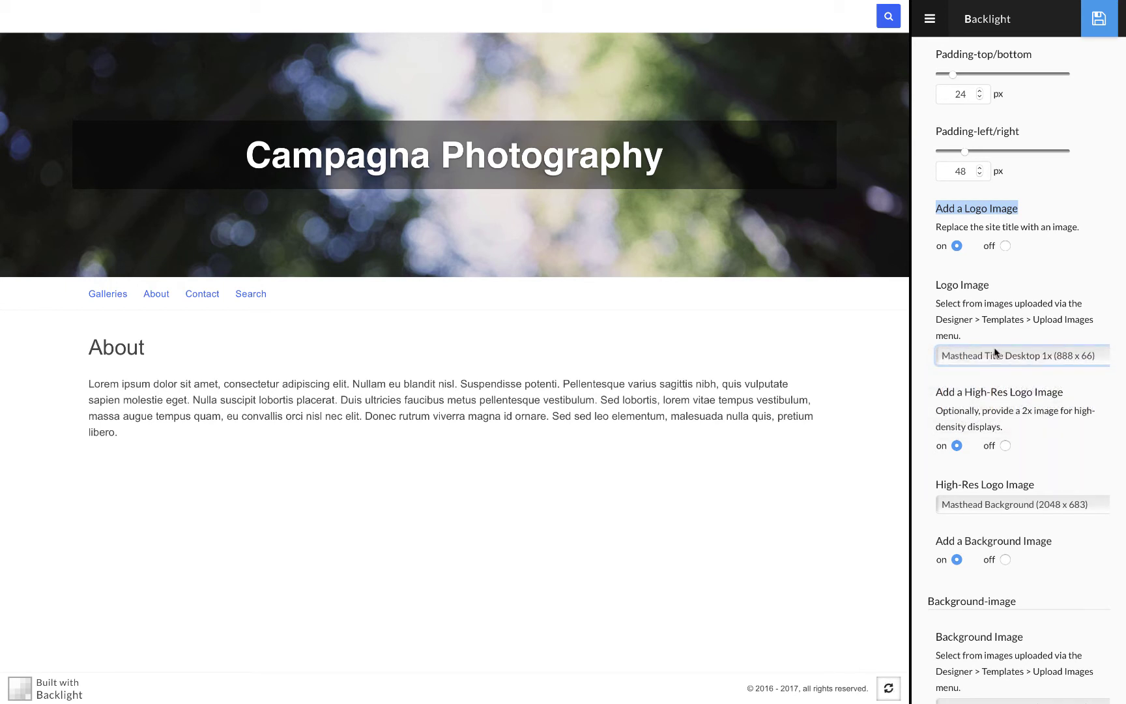
Set the High-Res Logo Image to Masthead Title Desktop 2x and save
{"action": "scroll", "coordinate": [995, 350], "scroll_direction": "down", "scroll_amount": 1}
{"action": "scroll", "coordinate": [995, 350], "scroll_direction": "down", "scroll_amount": 2}
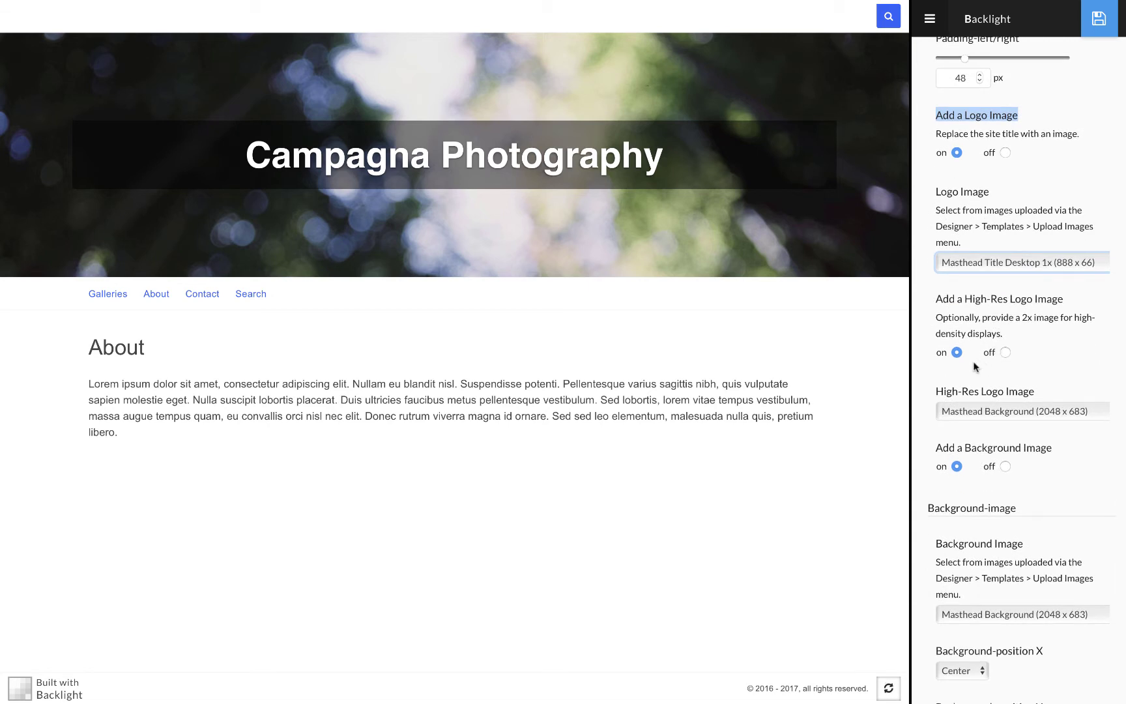
{"action": "left_click", "coordinate": [945, 299]}
{"action": "left_click_drag", "start_coordinate": [945, 299], "coordinate": [1032, 299]}
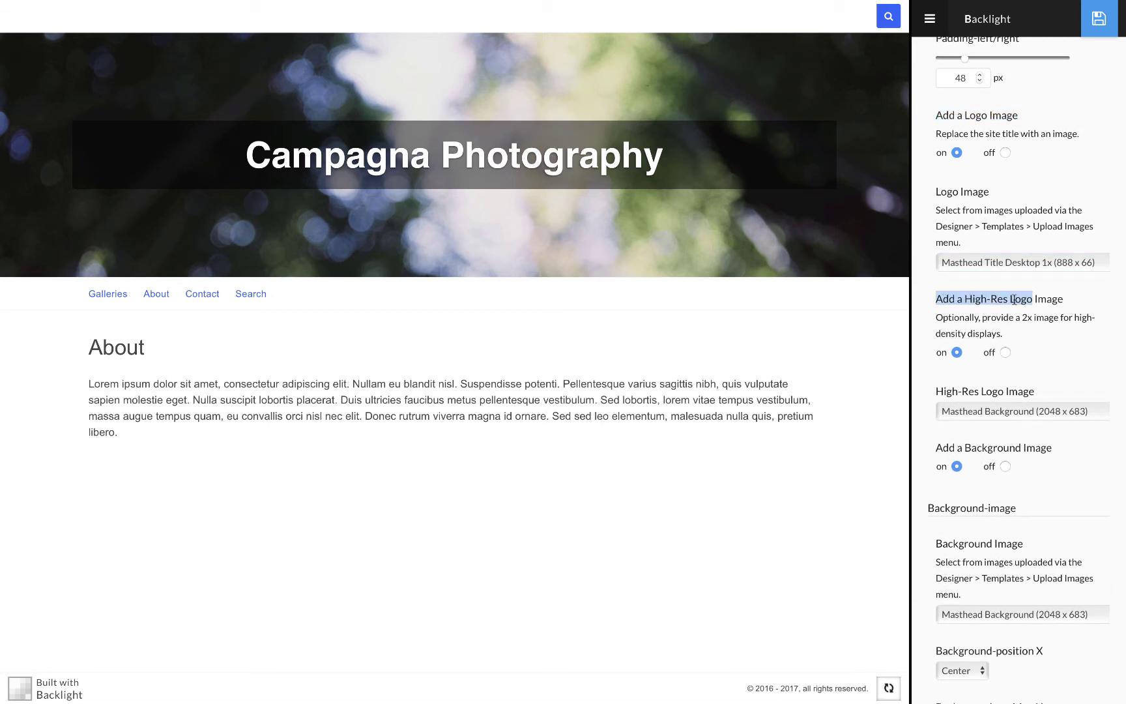
{"action": "left_click", "coordinate": [998, 409]}
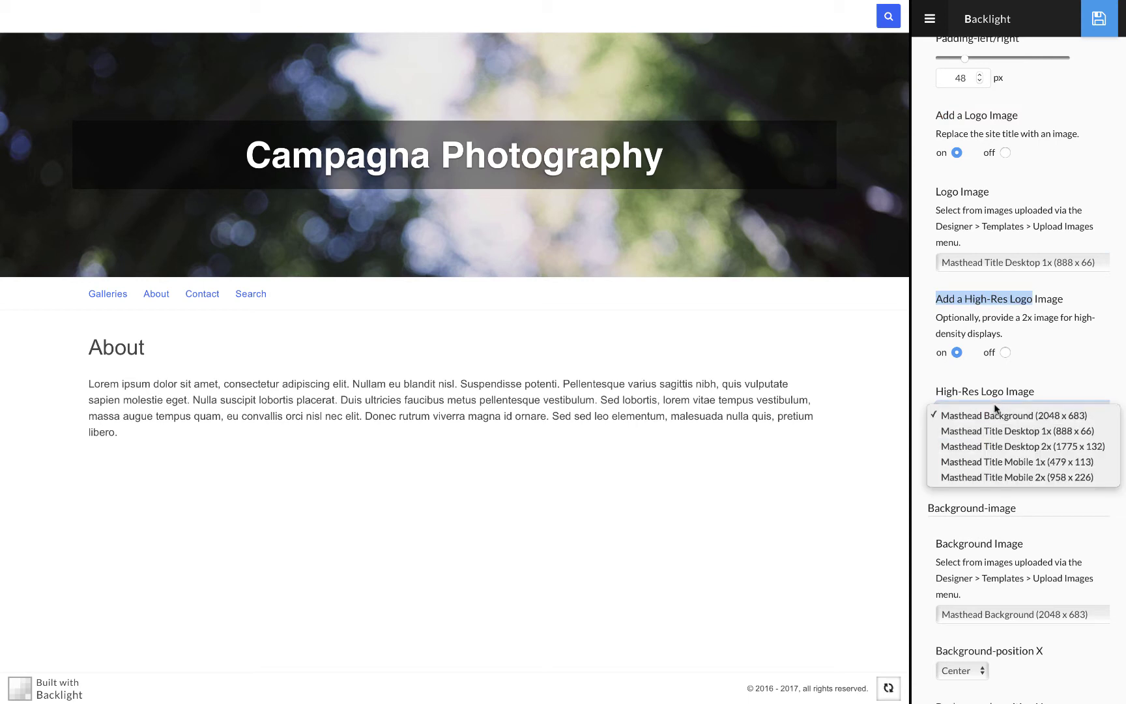
{"action": "left_click", "coordinate": [994, 446]}
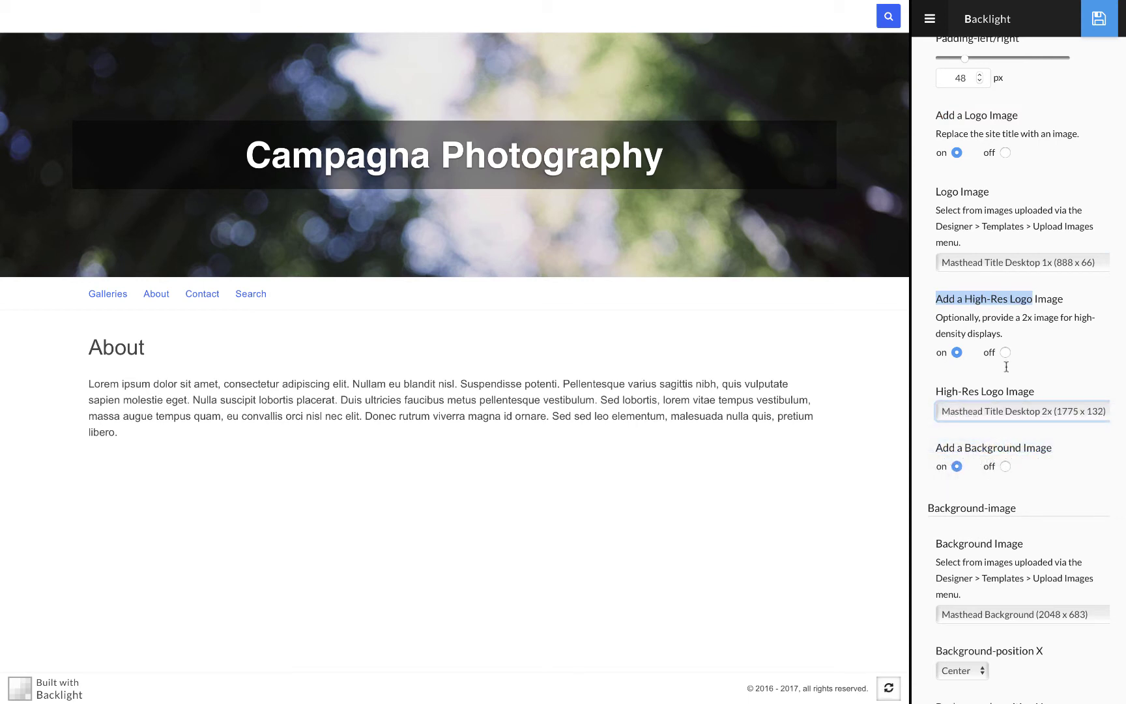
{"action": "left_click", "coordinate": [1099, 20]}
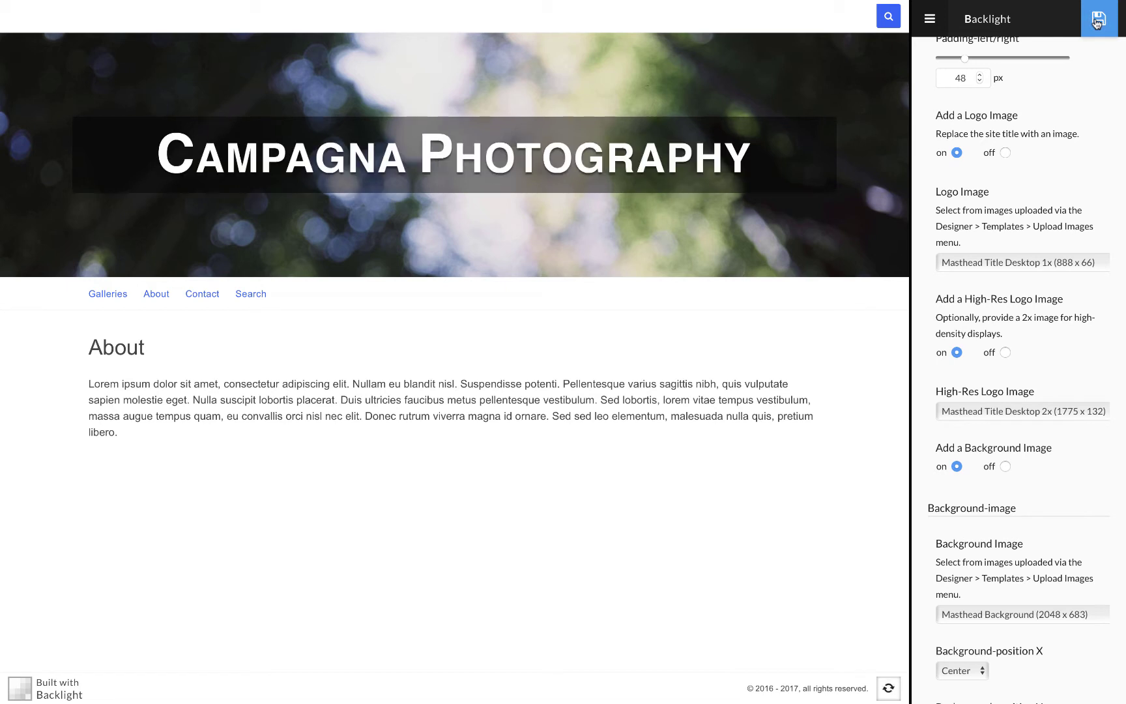
Clear the title Background-color to transparent and save
{"action": "scroll", "coordinate": [1021, 377], "scroll_direction": "up", "scroll_amount": 9}
{"action": "left_click", "coordinate": [955, 232]}
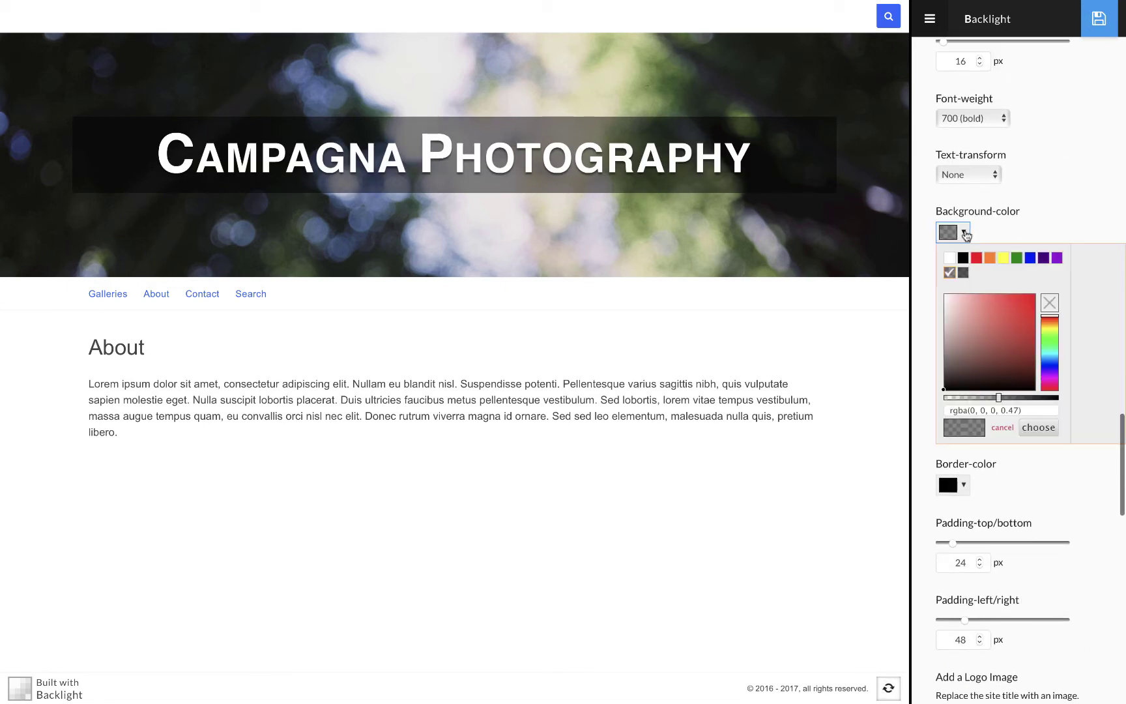
{"action": "left_click", "coordinate": [1049, 303]}
{"action": "left_click", "coordinate": [1031, 427]}
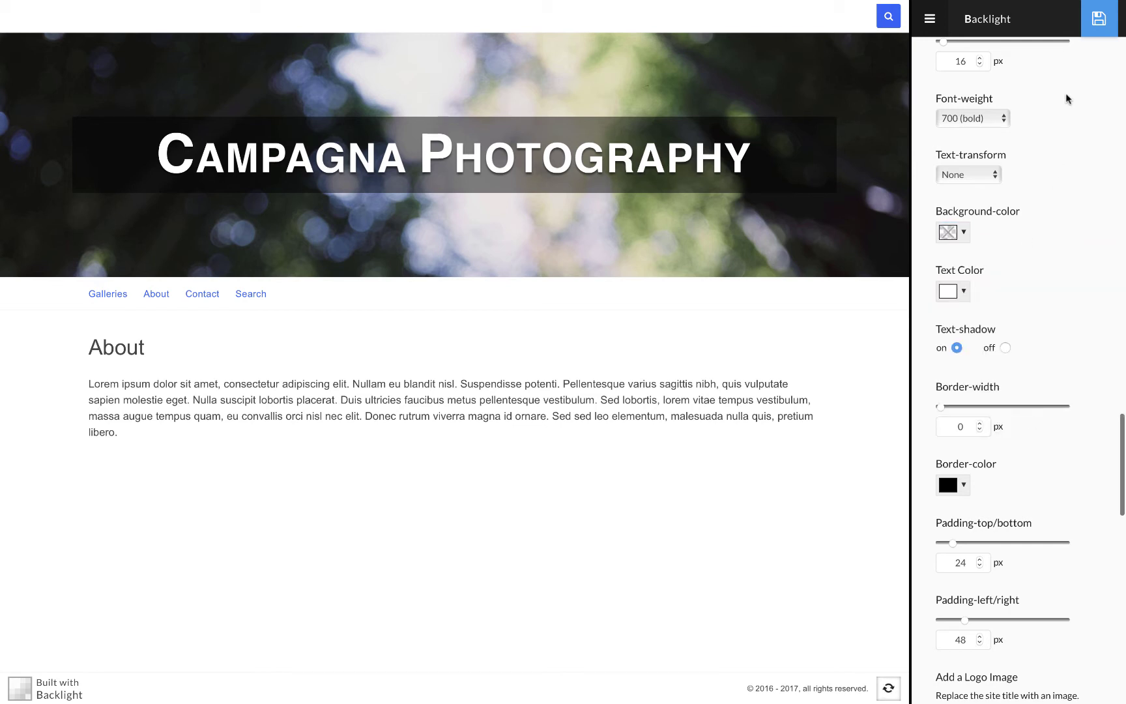
{"action": "left_click", "coordinate": [1096, 29]}
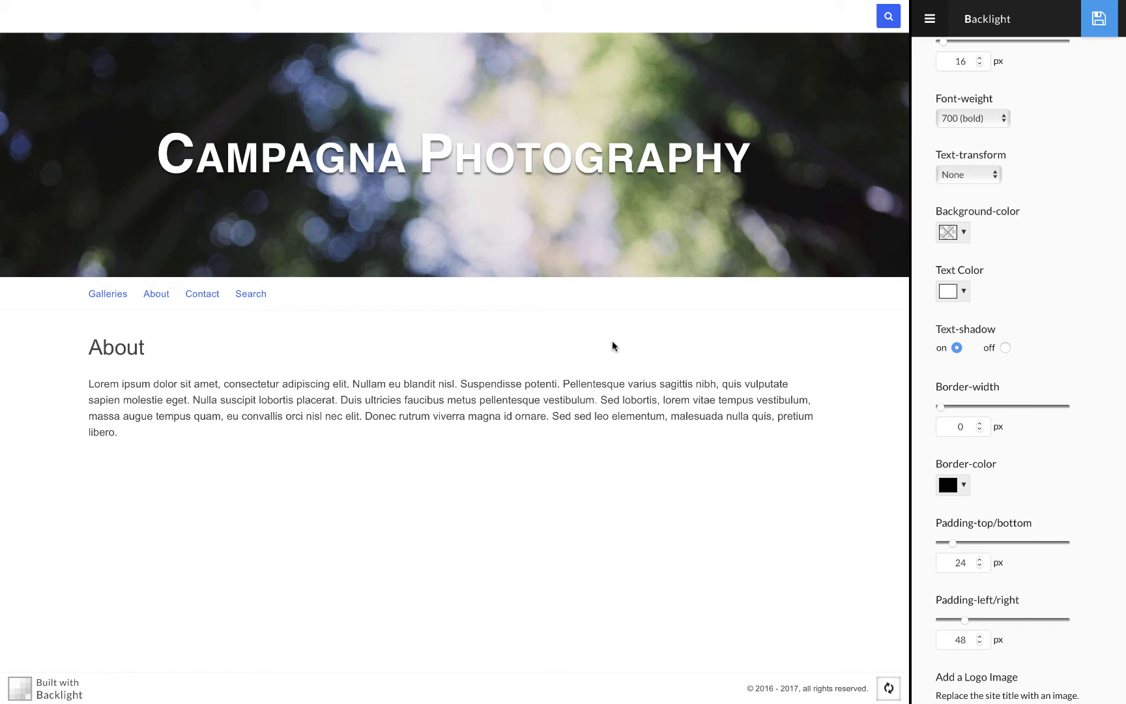
Toggle Responsive Design Mode on for a phone-size preview, then off to return to desktop width
{"action": "left_click", "coordinate": [448, 571]}
{"action": "key", "text": "alt+super+r"}
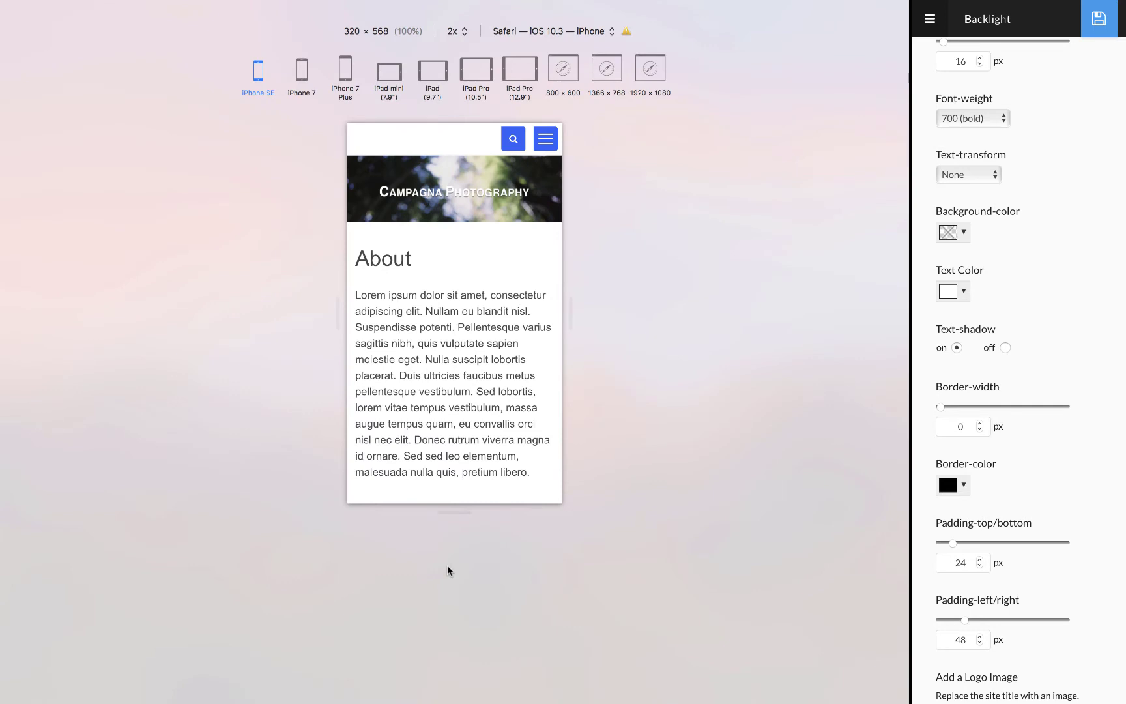
{"action": "key", "text": "alt+super+r"}
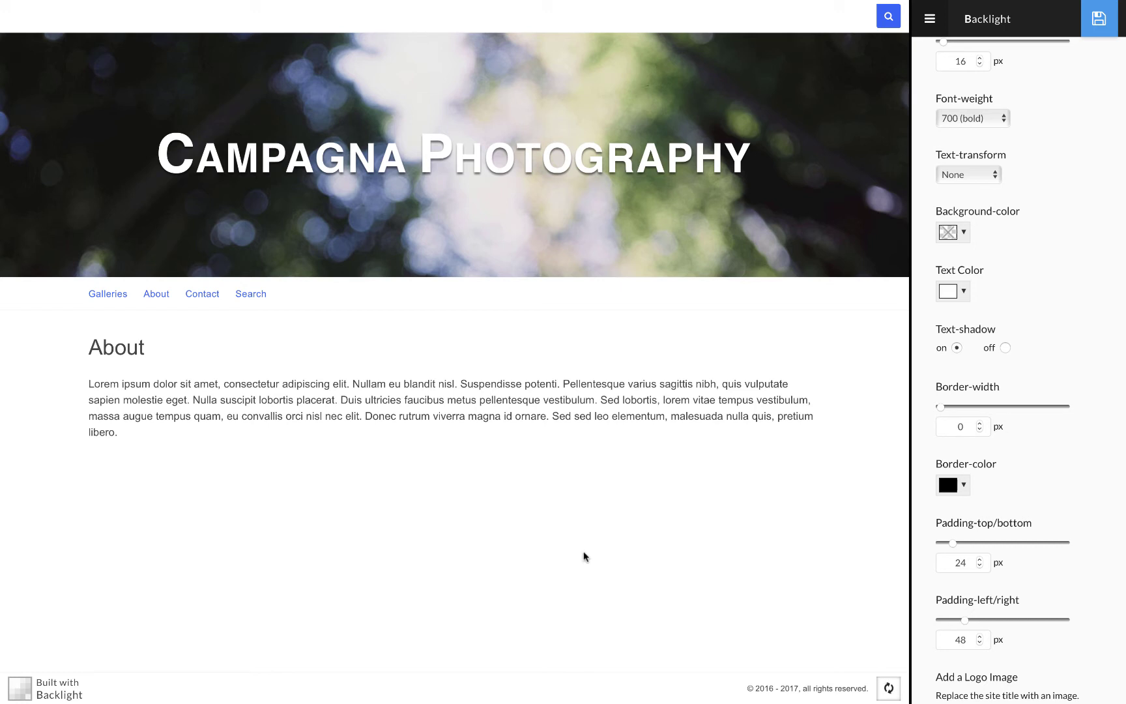
Turn on Add Secondary Masthead and save the site
{"action": "scroll", "coordinate": [1015, 367], "scroll_direction": "down", "scroll_amount": 10}
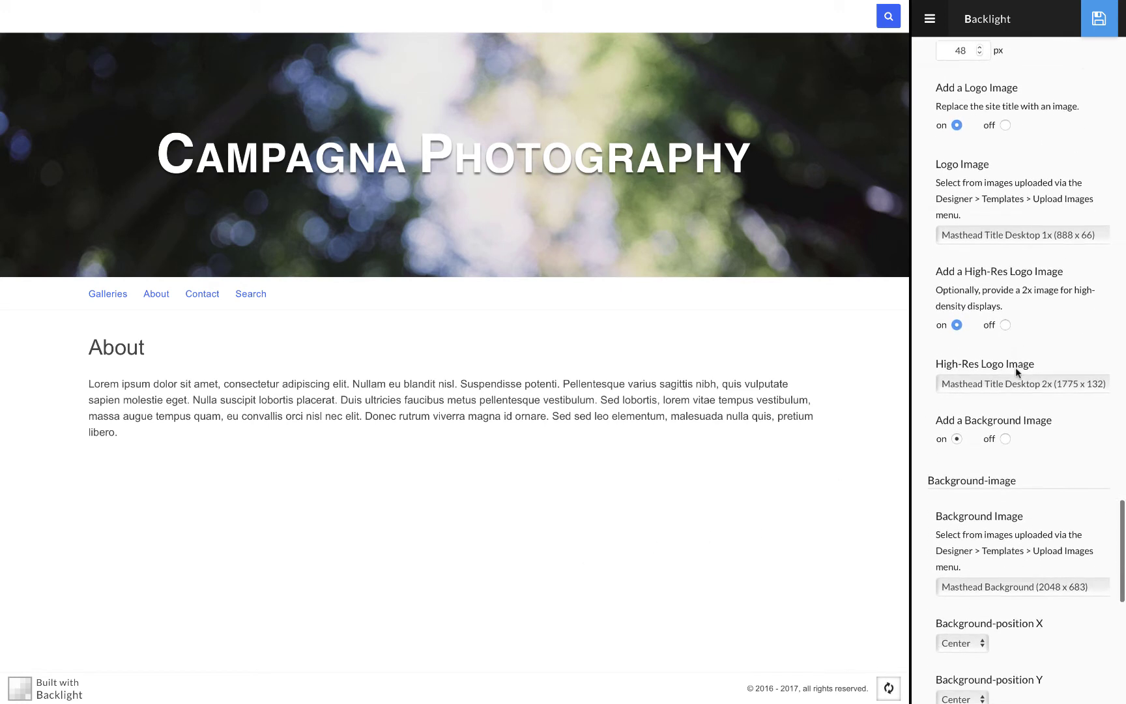
{"action": "scroll", "coordinate": [1015, 367], "scroll_direction": "down", "scroll_amount": 7}
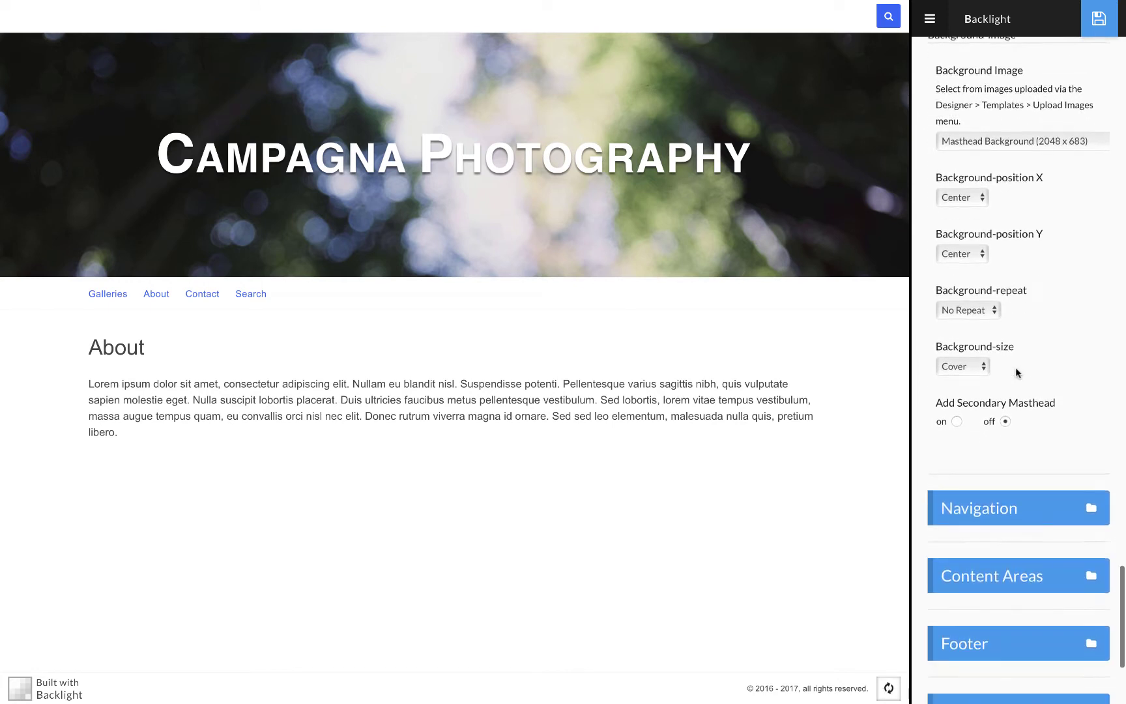
{"action": "double_click", "coordinate": [942, 333]}
{"action": "left_click_drag", "start_coordinate": [942, 333], "coordinate": [1013, 333]}
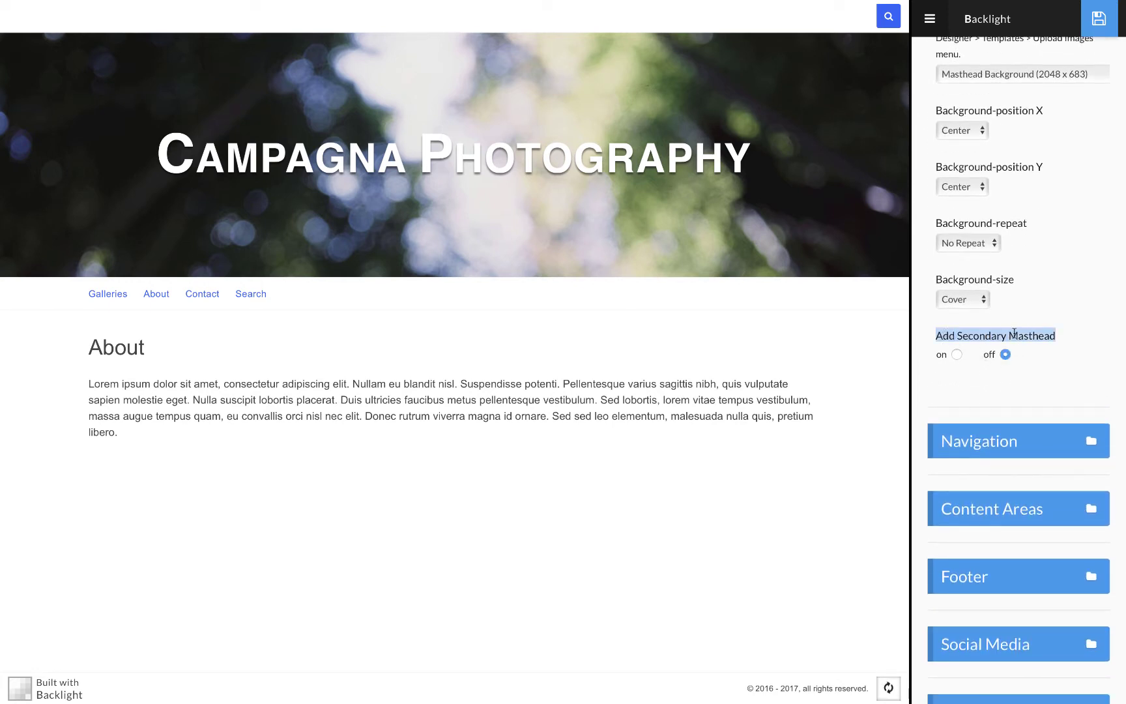
{"action": "left_click", "coordinate": [956, 355]}
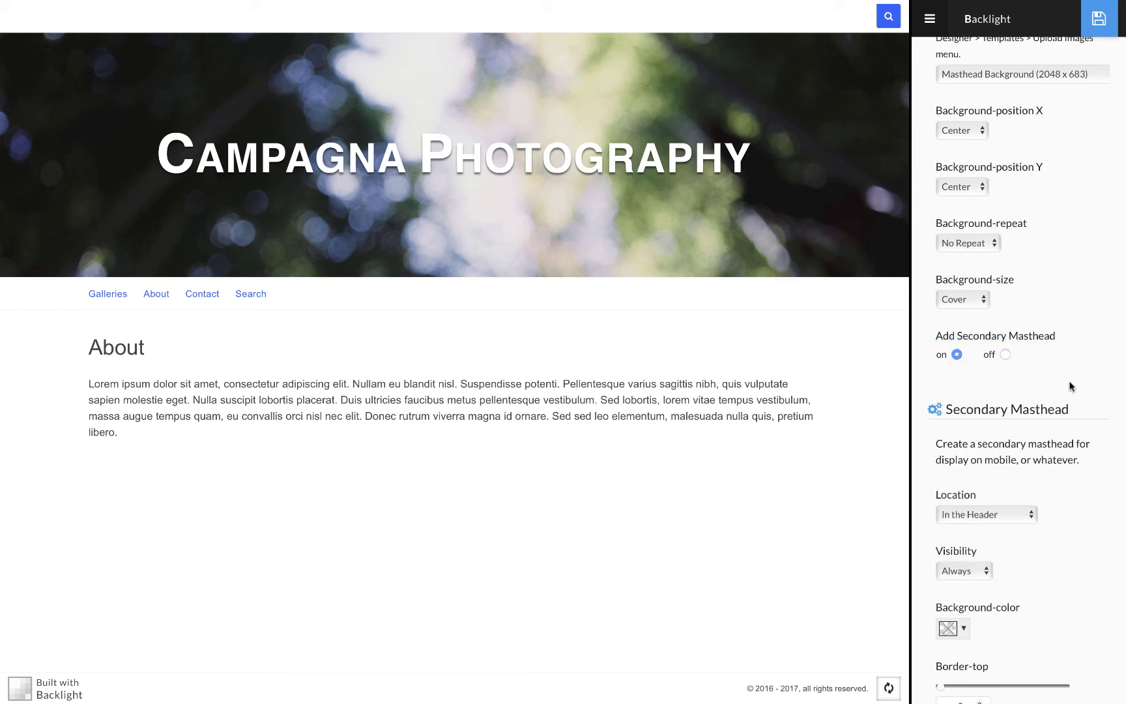
{"action": "scroll", "coordinate": [1069, 386], "scroll_direction": "down", "scroll_amount": 5}
{"action": "scroll", "coordinate": [1069, 386], "scroll_direction": "down", "scroll_amount": 1}
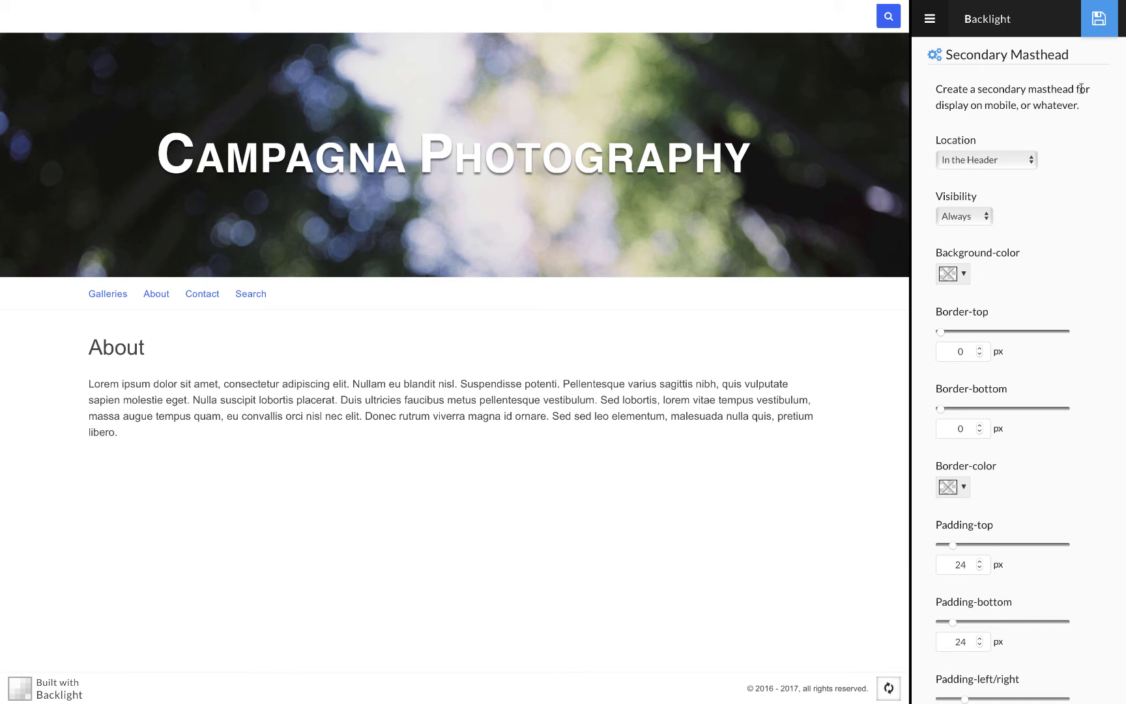
{"action": "left_click", "coordinate": [1098, 23]}
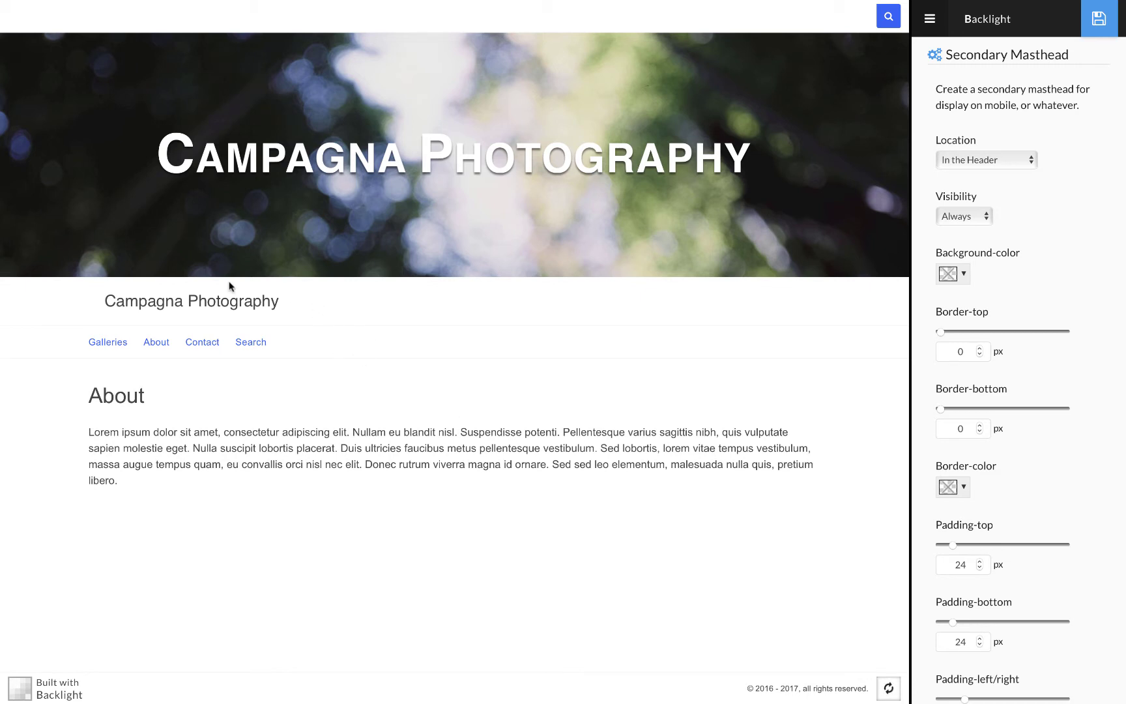
Go to the site's home page and inspect the secondary masthead title text
{"action": "left_click", "coordinate": [174, 301]}
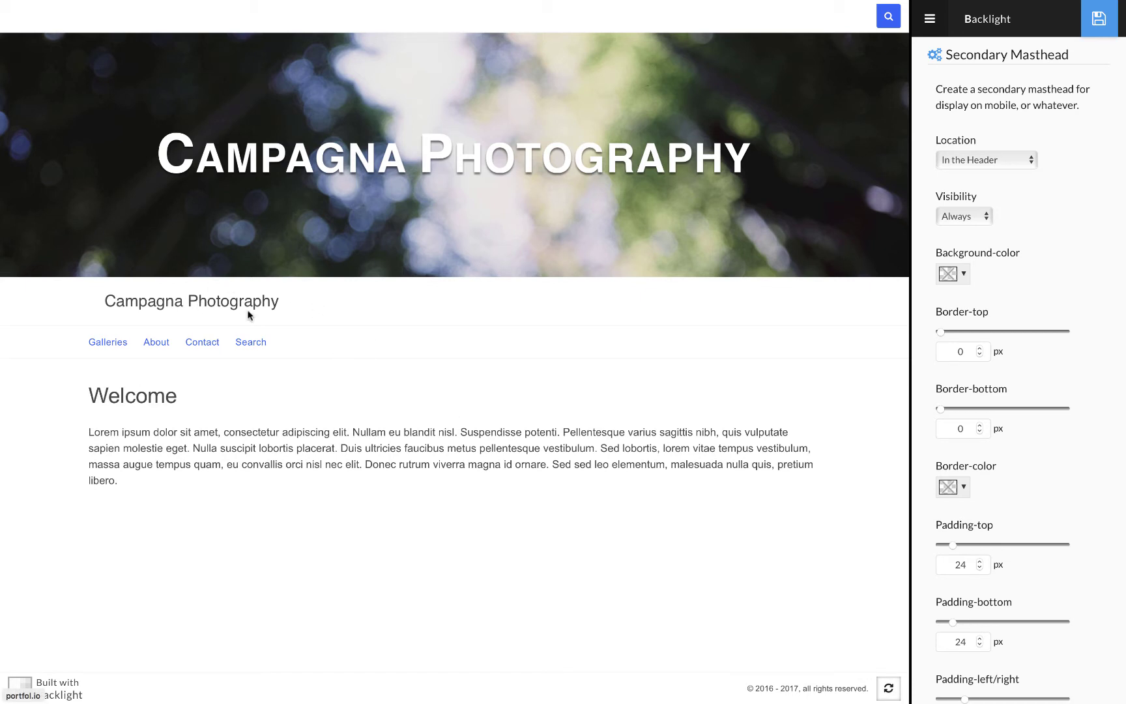
{"action": "left_click_drag", "start_coordinate": [319, 309], "coordinate": [118, 322]}
{"action": "left_click", "coordinate": [223, 464]}
On the About page, turn on Set Aspect Ratio with Aspect Ratio X at 3, and save
{"action": "left_click", "coordinate": [158, 343]}
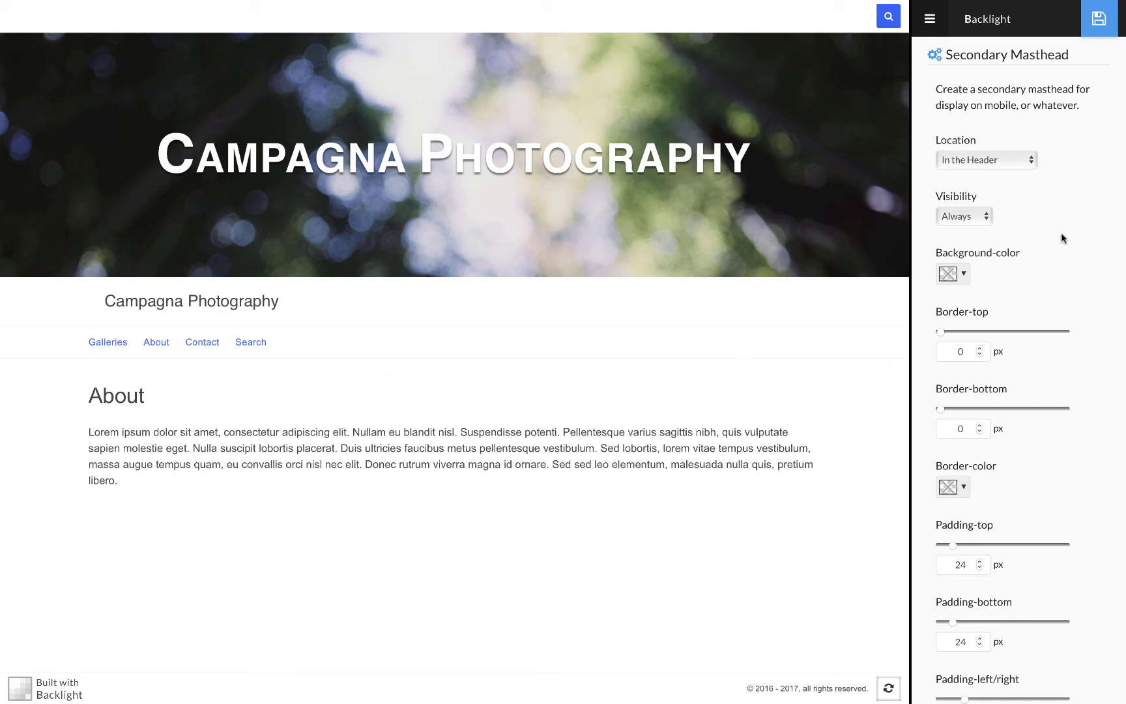
{"action": "scroll", "coordinate": [1043, 227], "scroll_direction": "down", "scroll_amount": 5}
{"action": "scroll", "coordinate": [1043, 227], "scroll_direction": "down", "scroll_amount": 2}
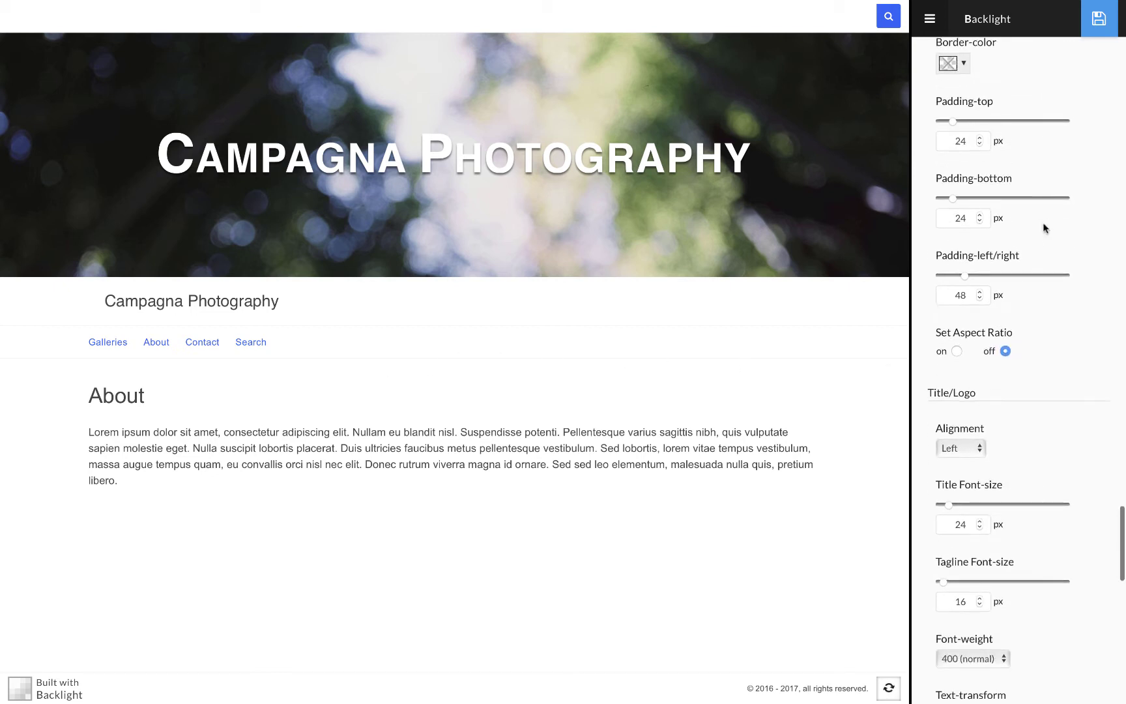
{"action": "left_click", "coordinate": [956, 346]}
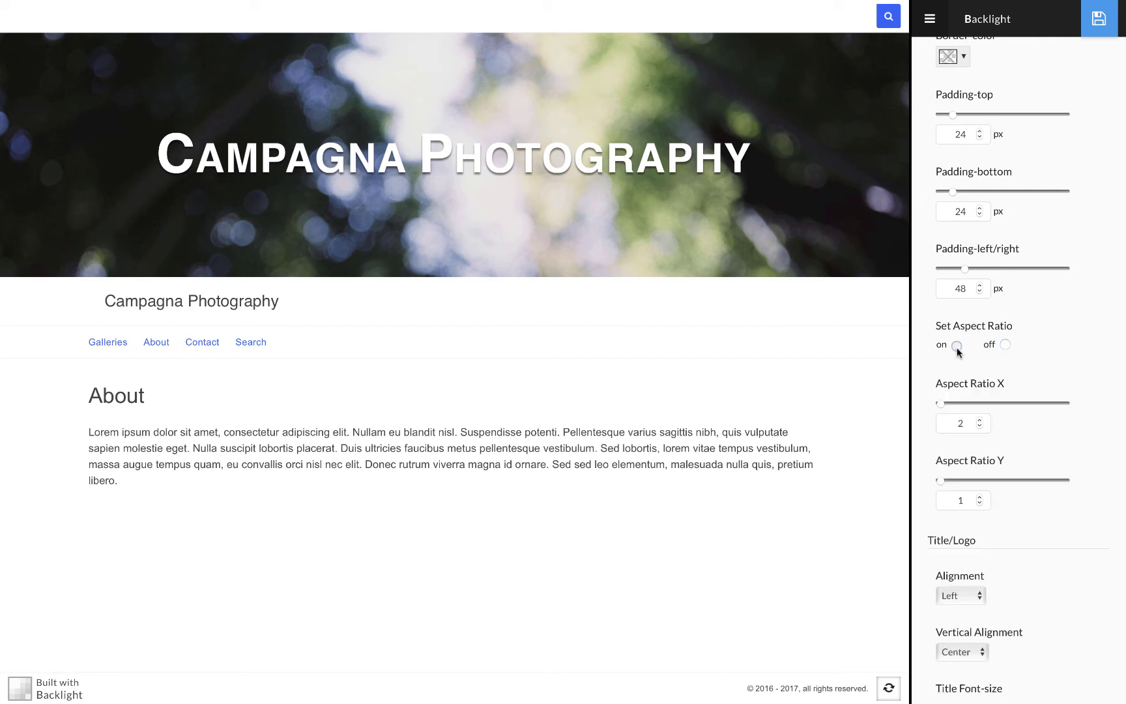
{"action": "left_click", "coordinate": [979, 420]}
{"action": "left_click", "coordinate": [1098, 23]}
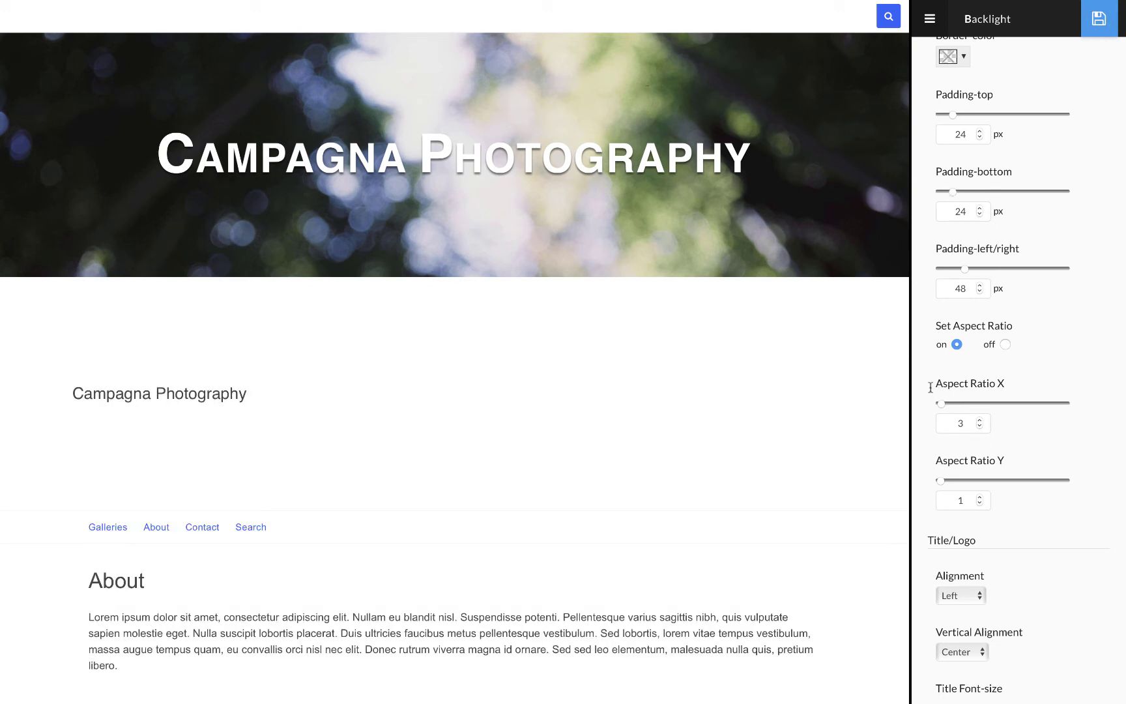
Add the Masthead Background image to the secondary masthead, sized to Cover, and save
{"action": "scroll", "coordinate": [1026, 402], "scroll_direction": "down", "scroll_amount": 8}
{"action": "scroll", "coordinate": [1027, 406], "scroll_direction": "down", "scroll_amount": 10}
{"action": "scroll", "coordinate": [1028, 407], "scroll_direction": "down", "scroll_amount": 1}
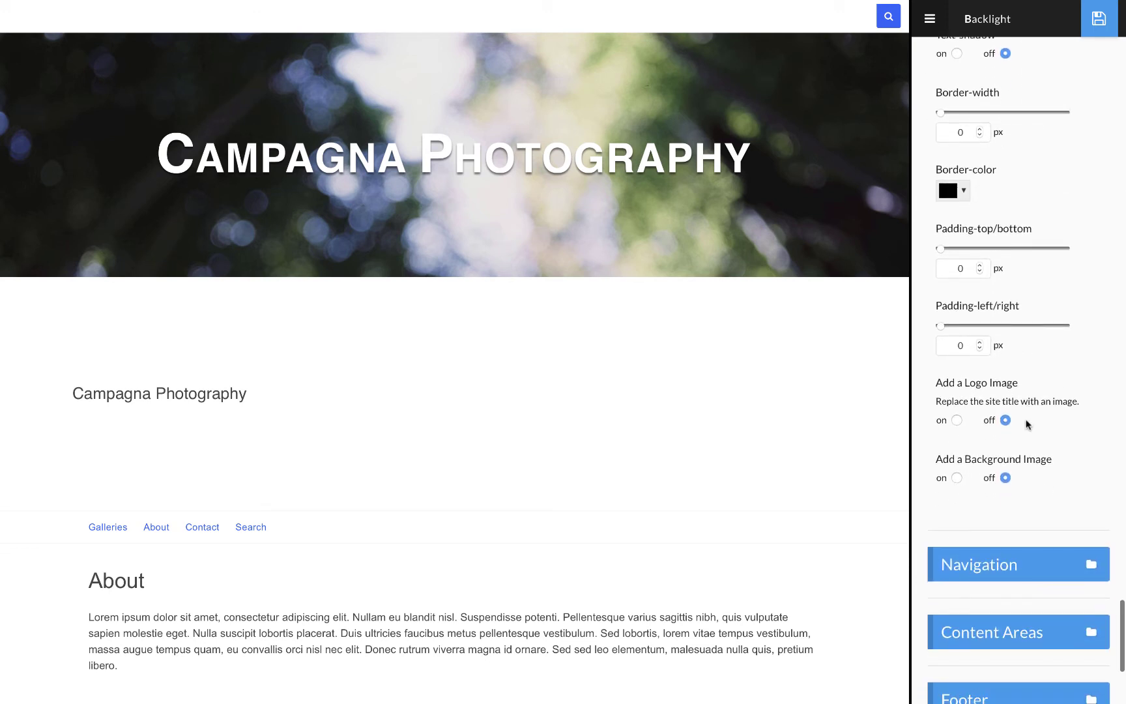
{"action": "left_click", "coordinate": [955, 478]}
{"action": "scroll", "coordinate": [1052, 495], "scroll_direction": "down", "scroll_amount": 4}
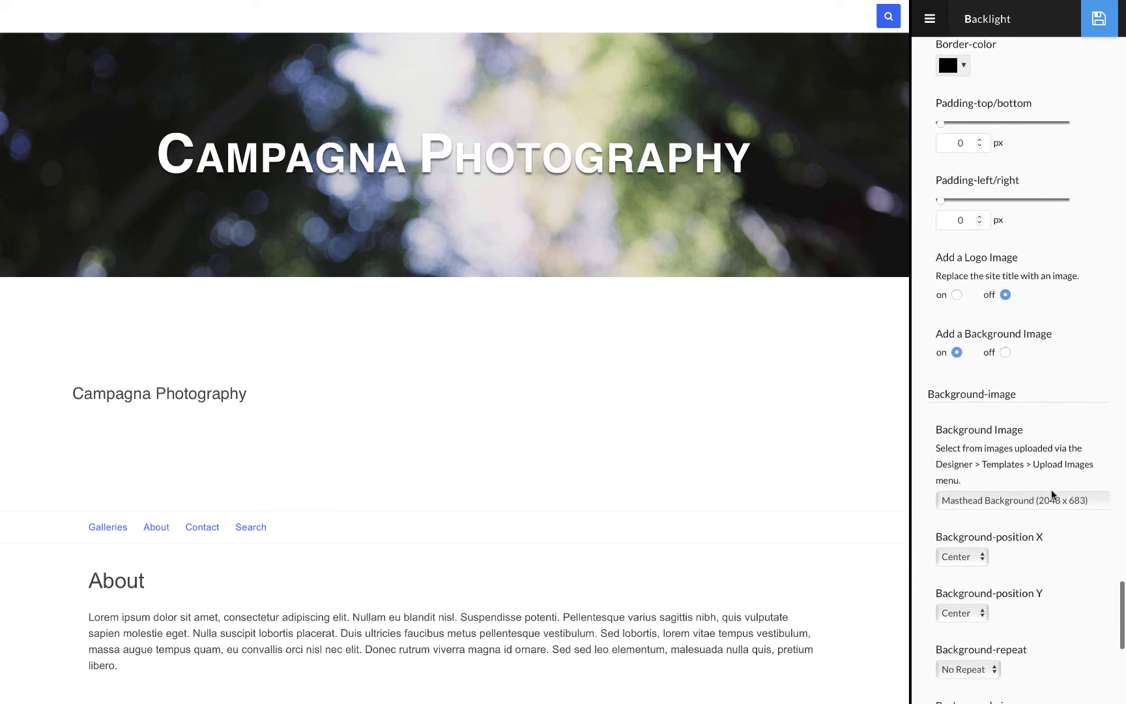
{"action": "left_click", "coordinate": [1009, 402]}
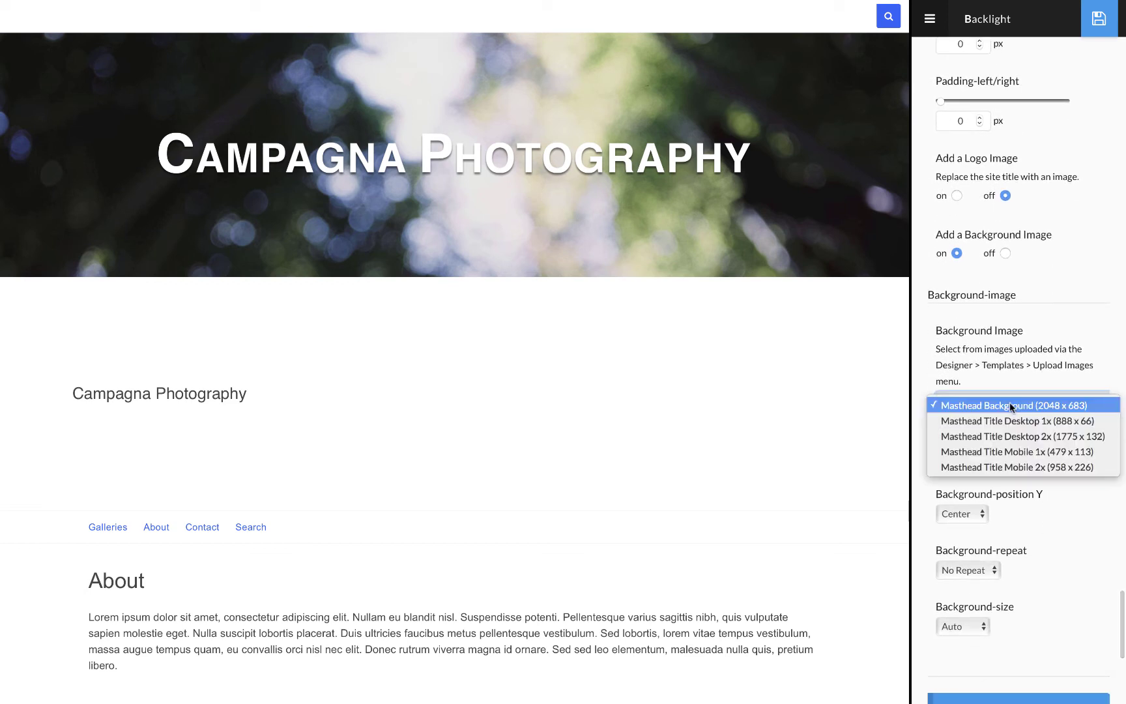
{"action": "left_click", "coordinate": [1009, 402]}
{"action": "left_click", "coordinate": [960, 627]}
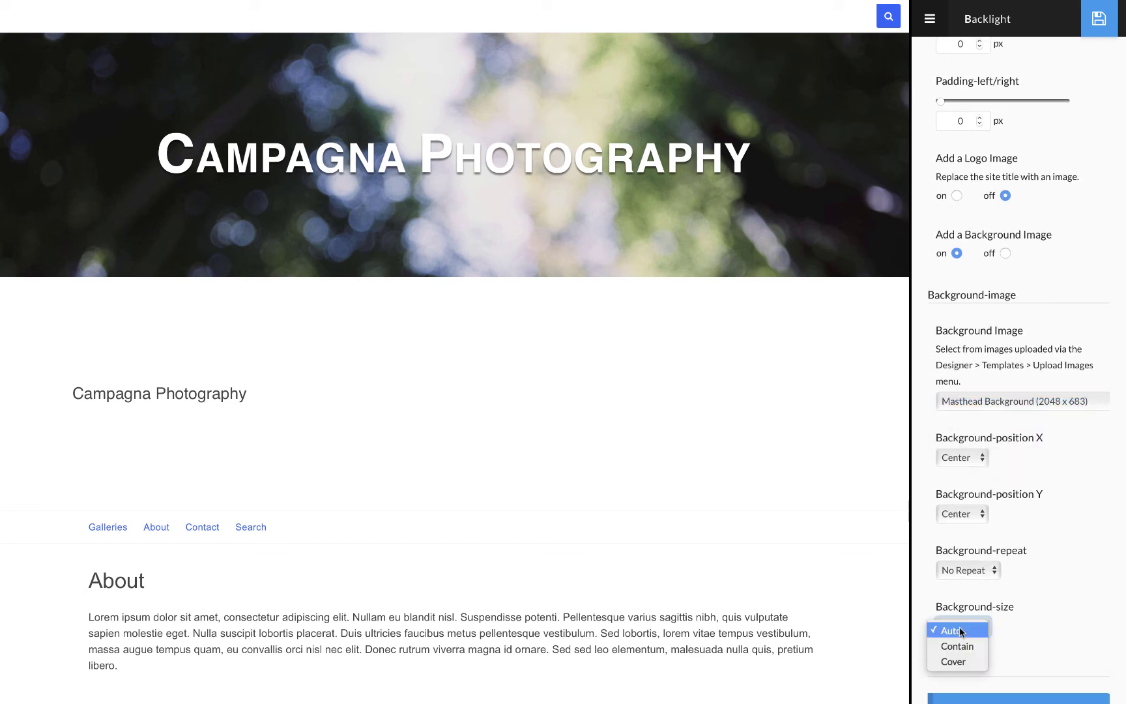
{"action": "left_click", "coordinate": [965, 665]}
{"action": "left_click", "coordinate": [1099, 19]}
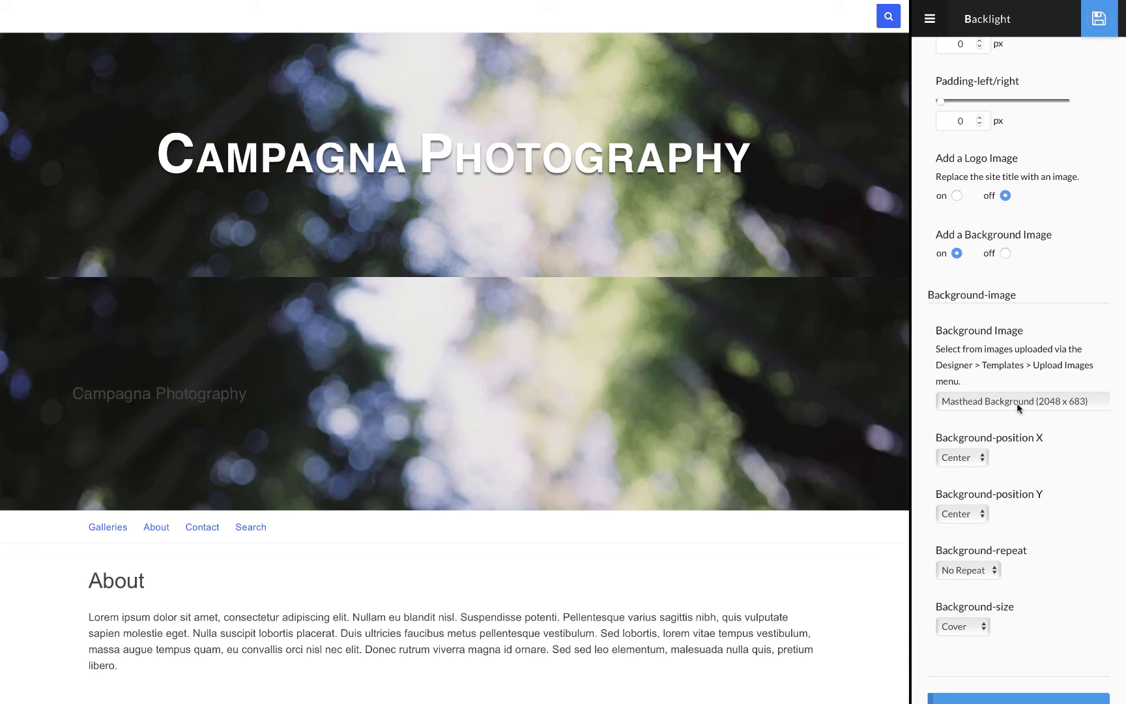
{"action": "scroll", "coordinate": [1054, 454], "scroll_direction": "up", "scroll_amount": 3}
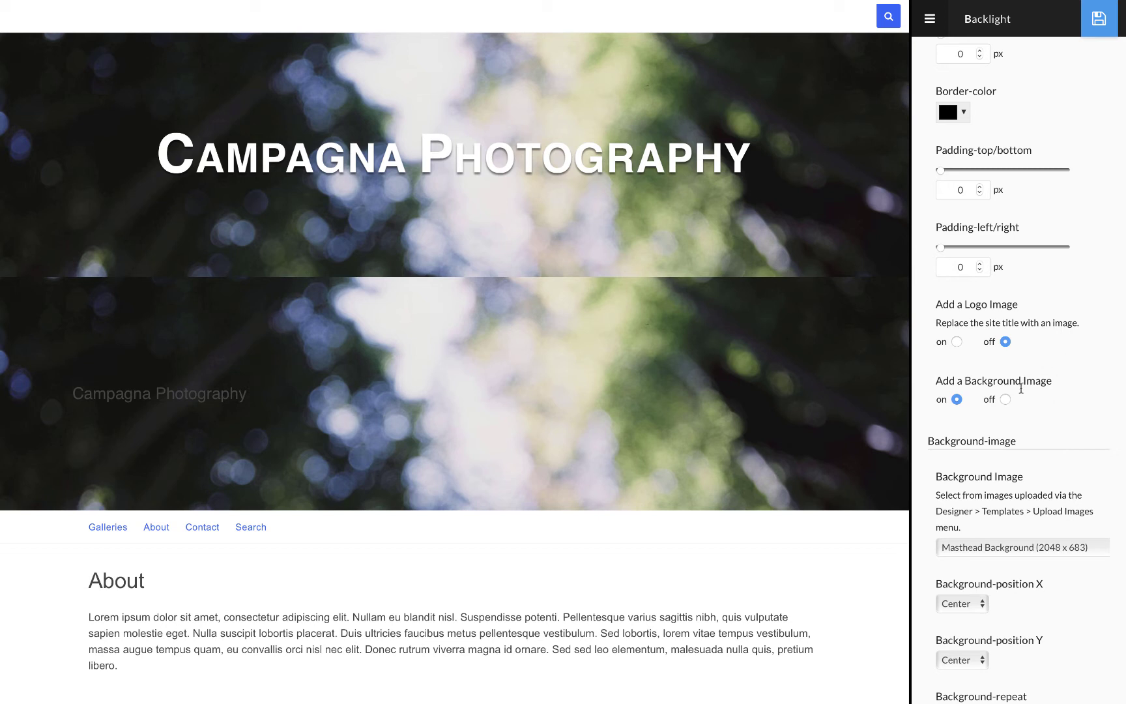
Use Masthead Title Mobile 1x as the logo and Mobile 2x as the high-res logo, then save
{"action": "left_click", "coordinate": [956, 341]}
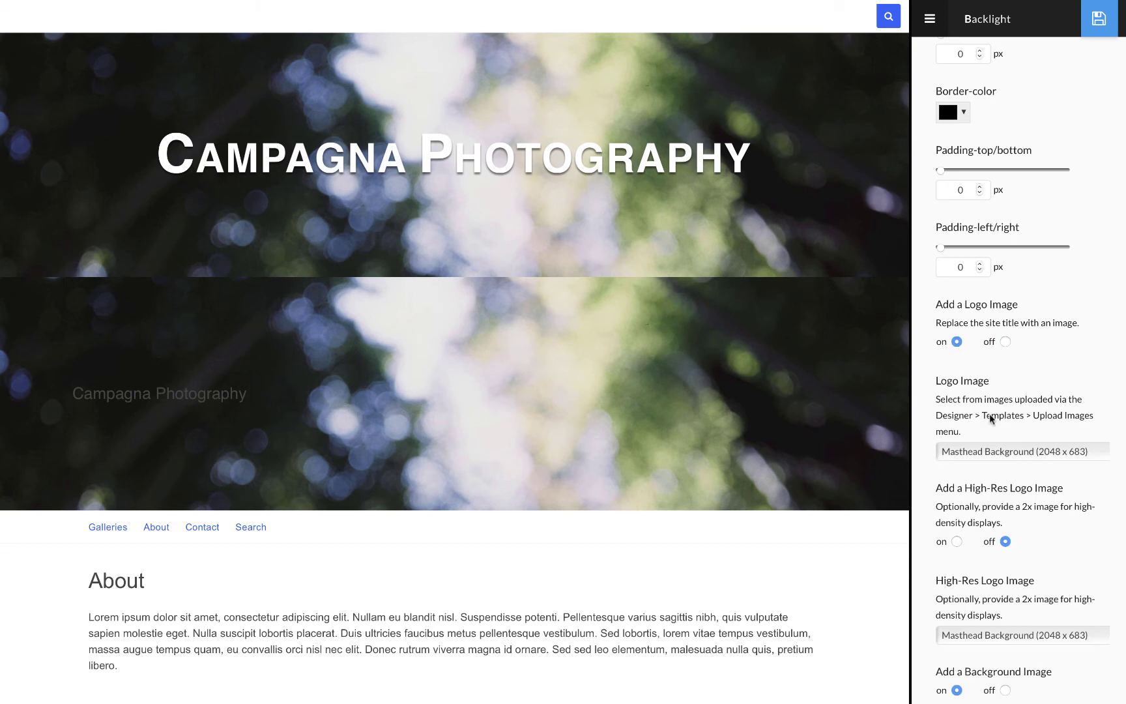
{"action": "left_click", "coordinate": [989, 449]}
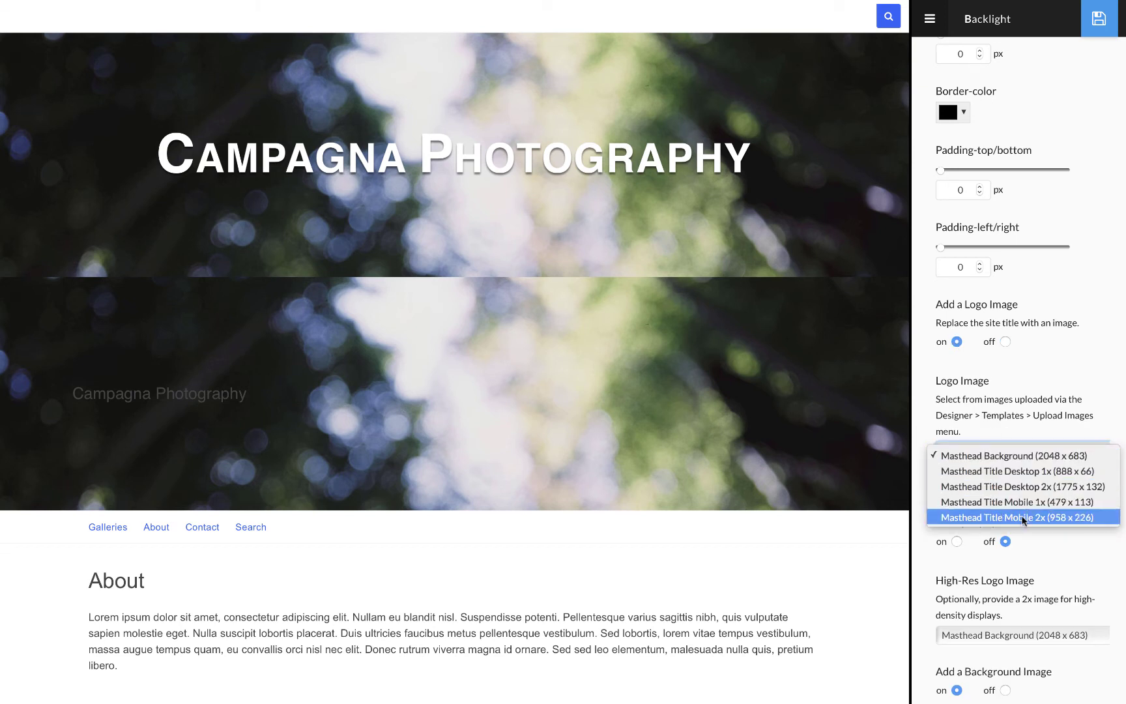
{"action": "left_click", "coordinate": [990, 501]}
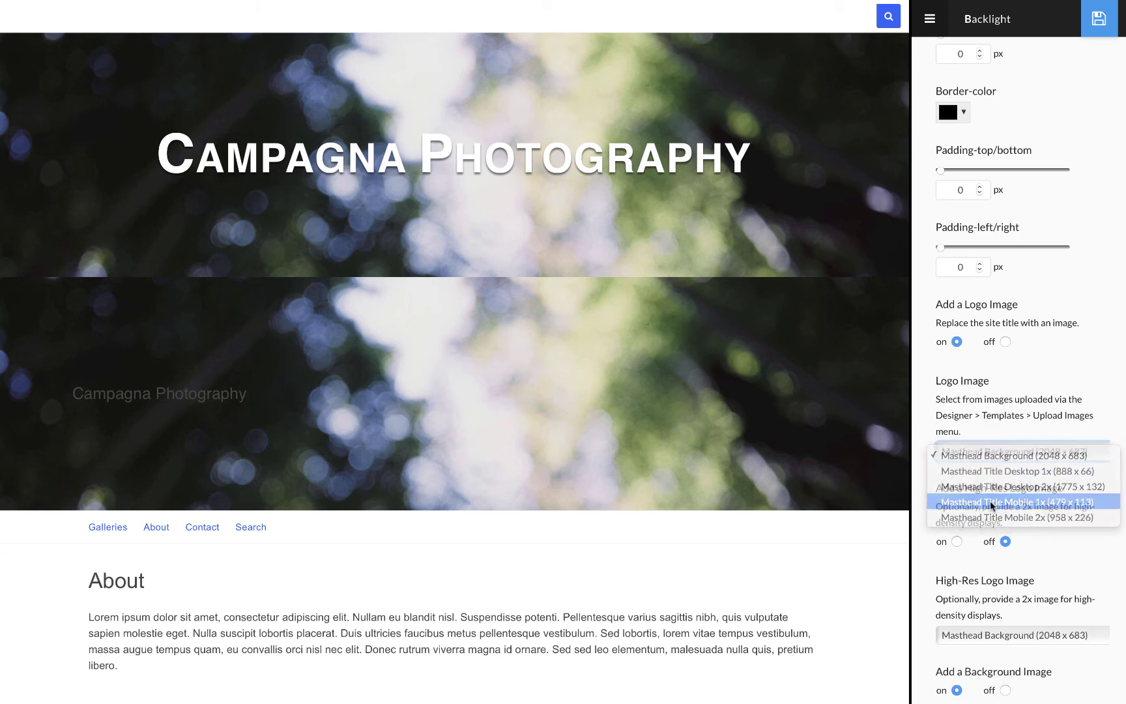
{"action": "left_click", "coordinate": [956, 541]}
{"action": "scroll", "coordinate": [1082, 541], "scroll_direction": "down", "scroll_amount": 3}
{"action": "left_click", "coordinate": [1059, 521]}
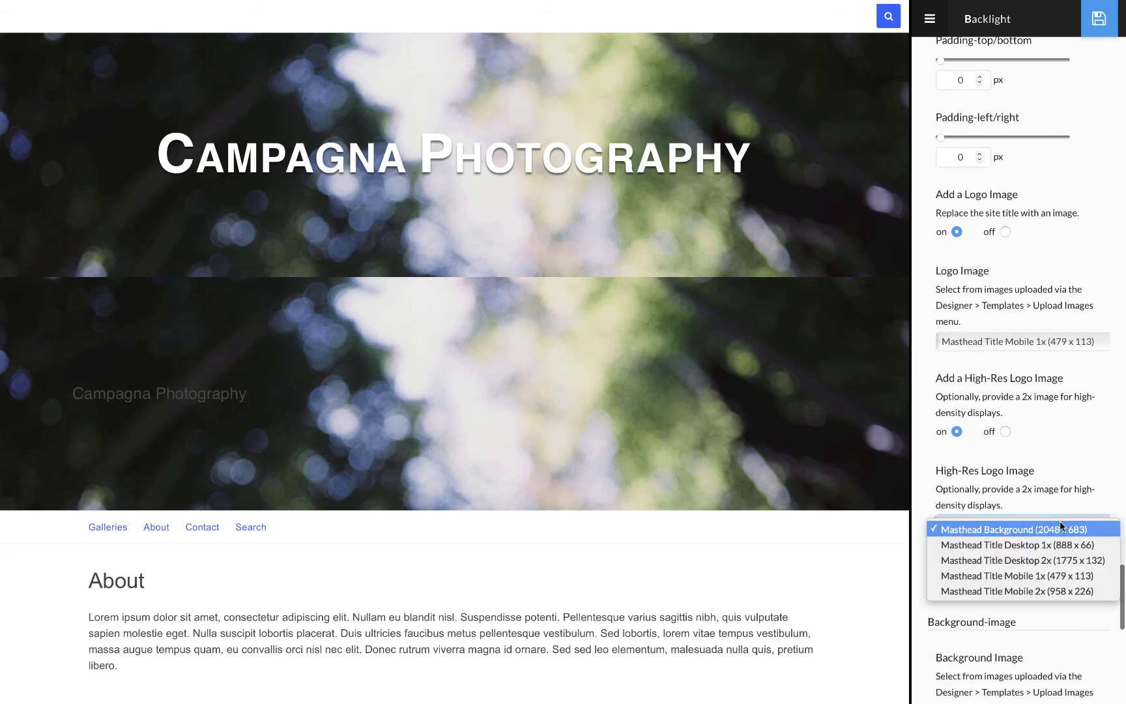
{"action": "left_click", "coordinate": [1022, 591]}
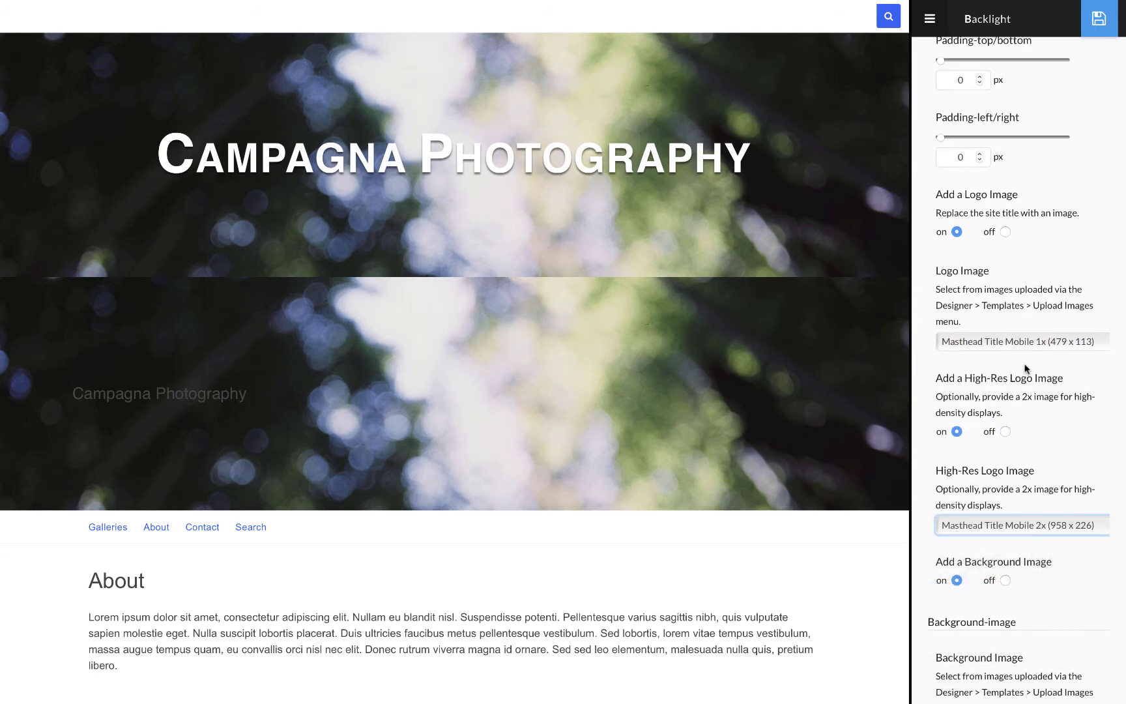
{"action": "left_click", "coordinate": [1099, 26]}
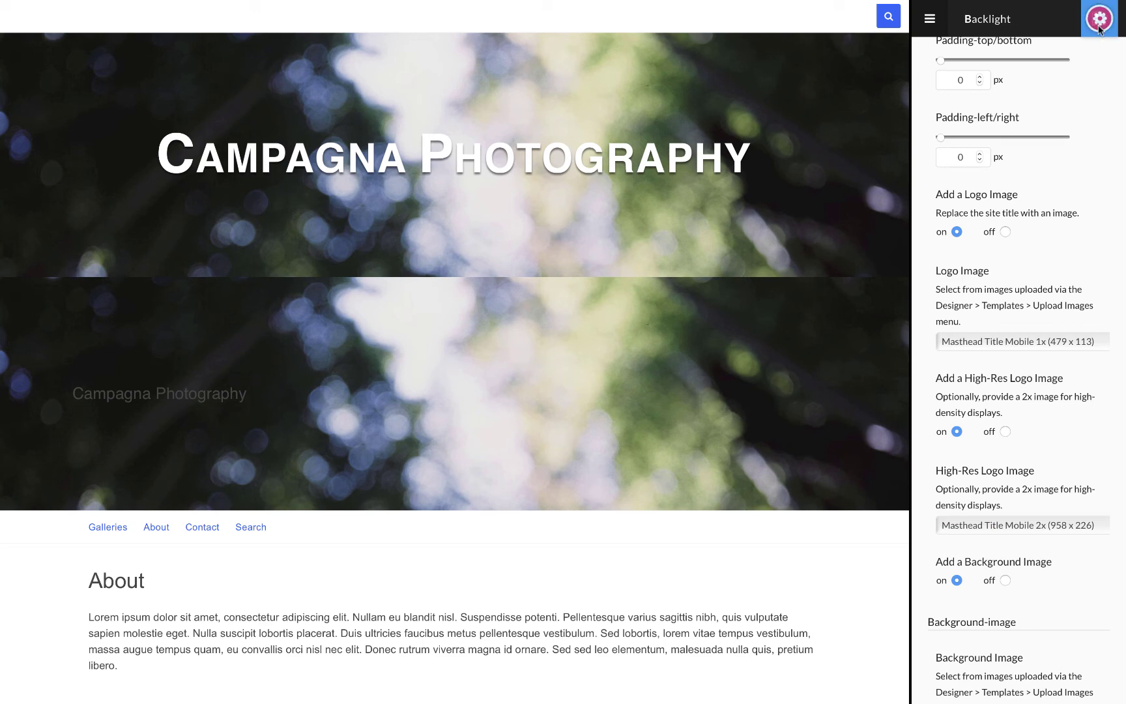
Set the Title/Logo Alignment to Center and save
{"action": "scroll", "coordinate": [1088, 178], "scroll_direction": "up", "scroll_amount": 10}
{"action": "scroll", "coordinate": [1074, 189], "scroll_direction": "up", "scroll_amount": 7}
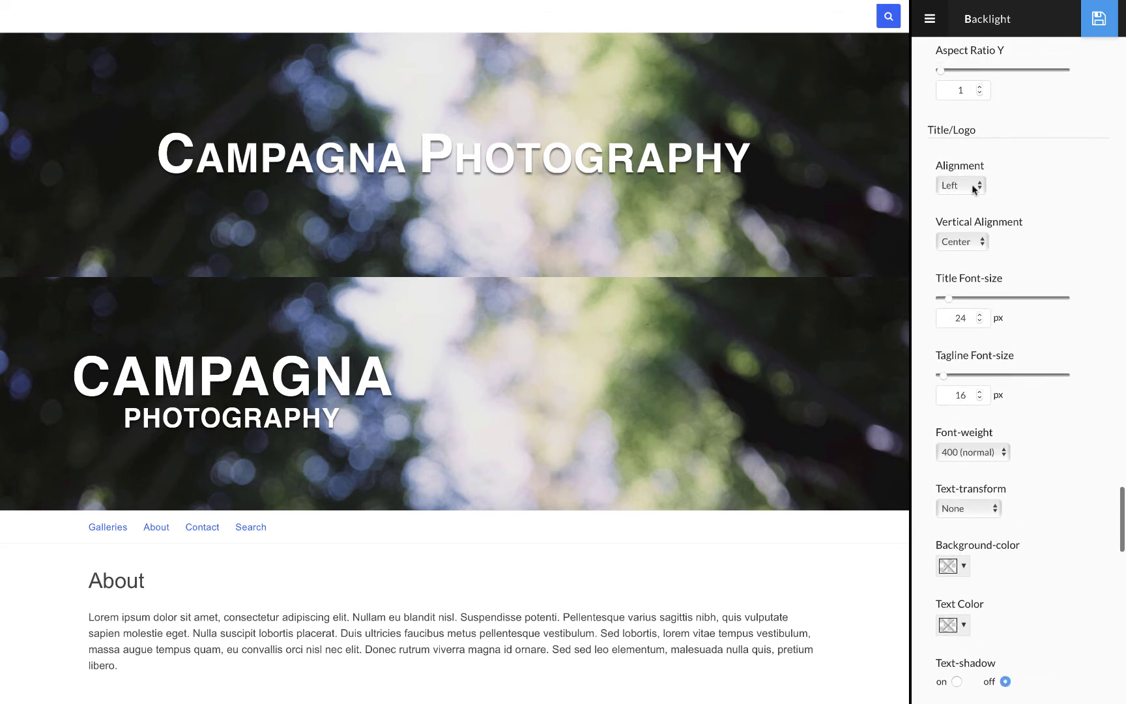
{"action": "left_click", "coordinate": [960, 184]}
{"action": "left_click", "coordinate": [954, 221]}
{"action": "left_click", "coordinate": [1098, 19]}
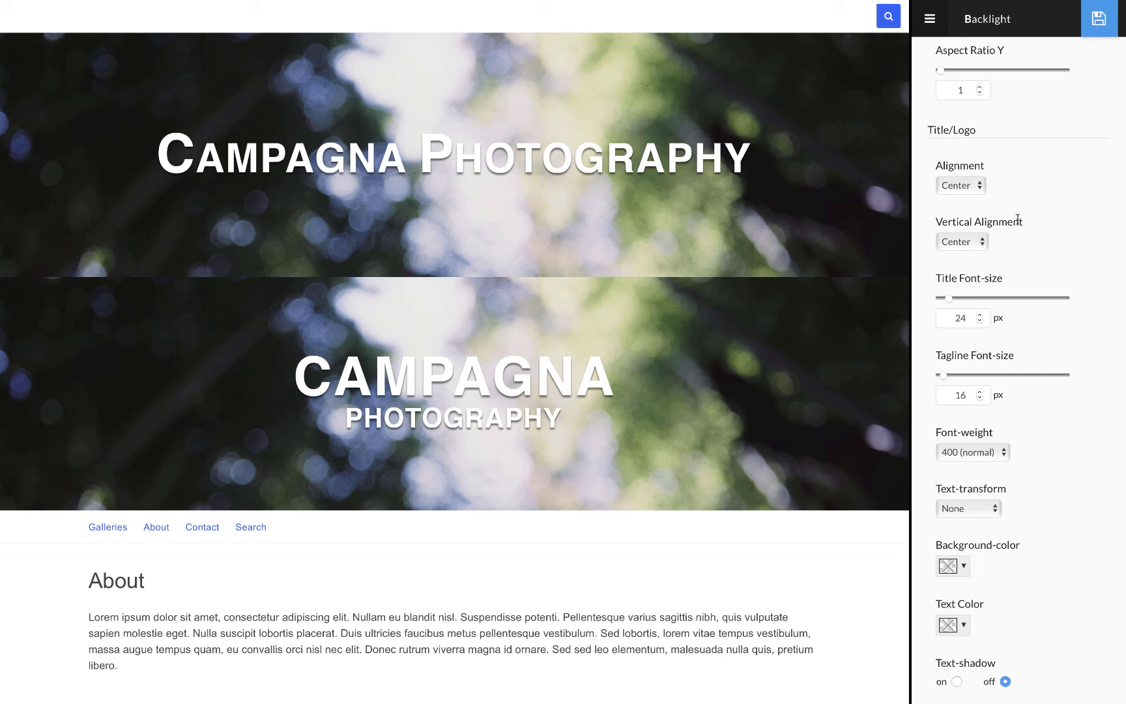
{"action": "scroll", "coordinate": [1017, 219], "scroll_direction": "up", "scroll_amount": 7}
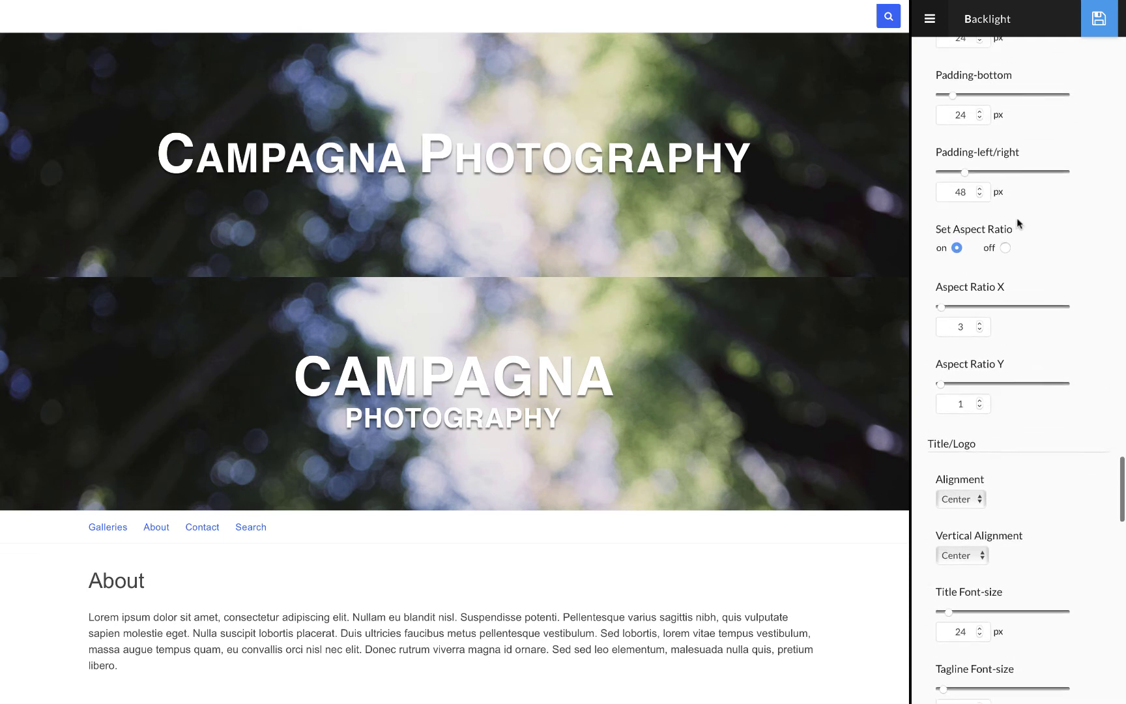
Set the Secondary Masthead Visibility to Mobile
{"action": "scroll", "coordinate": [1018, 222], "scroll_direction": "up", "scroll_amount": 6}
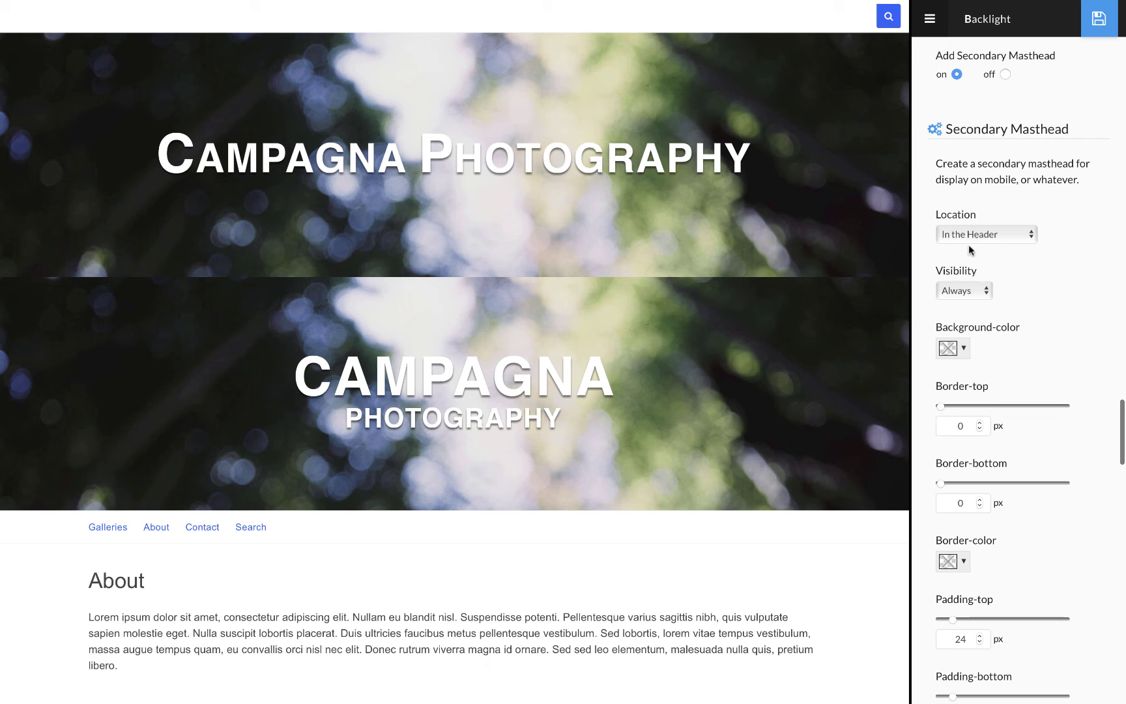
{"action": "double_click", "coordinate": [963, 269]}
{"action": "left_click", "coordinate": [1012, 281]}
{"action": "left_click", "coordinate": [963, 292]}
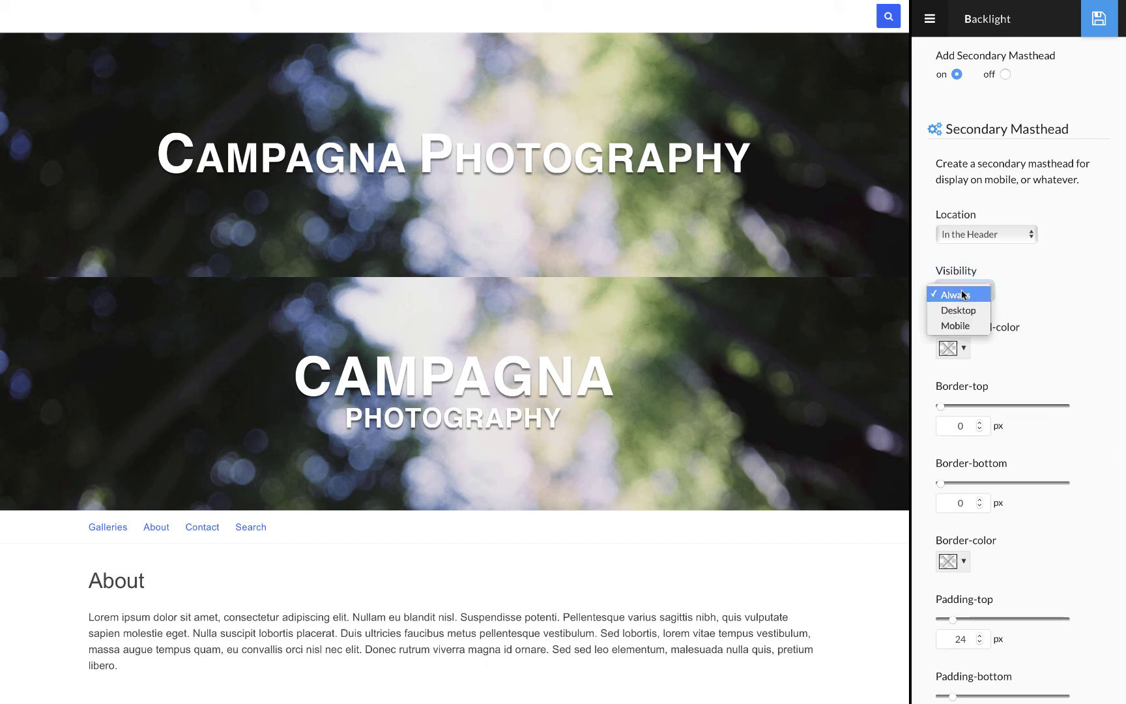
{"action": "left_click", "coordinate": [955, 325]}
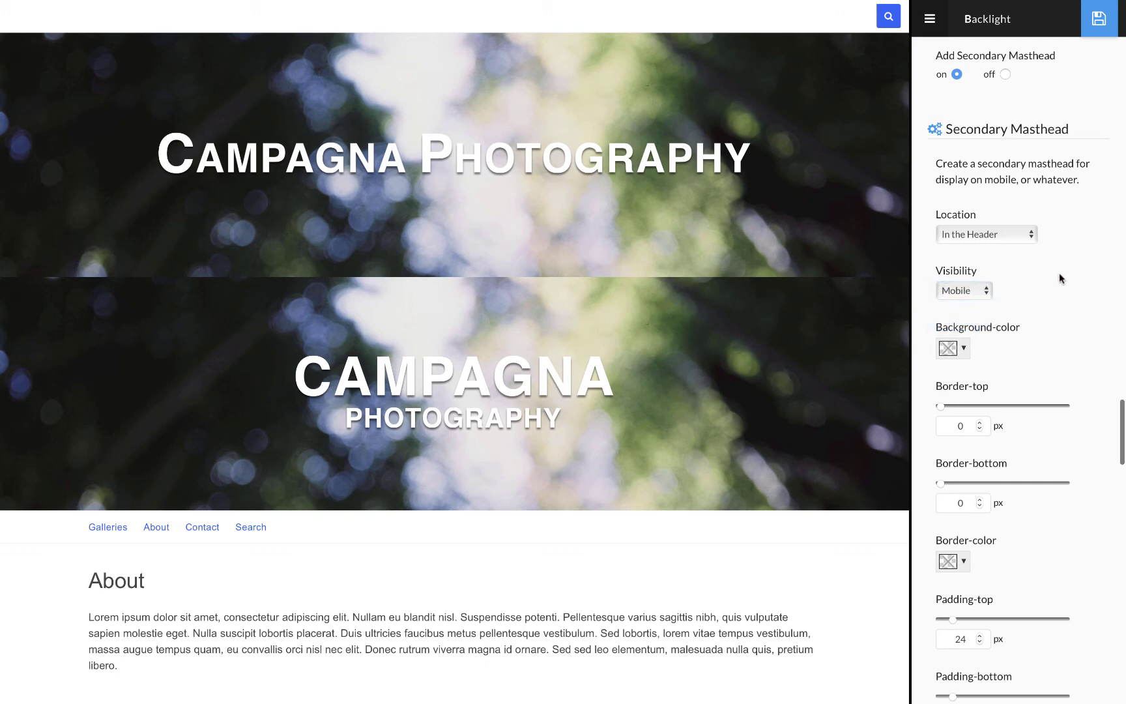
Set the Primary Masthead Visibility to Desktop and save the changes
{"action": "scroll", "coordinate": [1059, 277], "scroll_direction": "up", "scroll_amount": 9}
{"action": "scroll", "coordinate": [1060, 274], "scroll_direction": "up", "scroll_amount": 10}
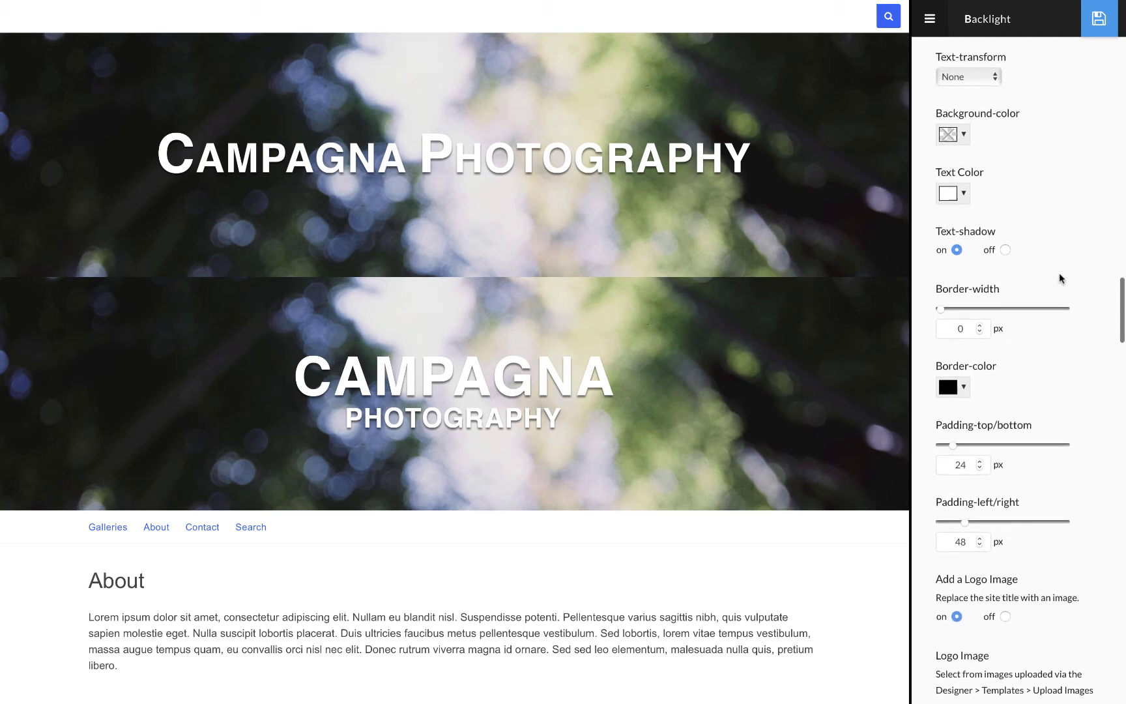
{"action": "scroll", "coordinate": [1059, 274], "scroll_direction": "up", "scroll_amount": 10}
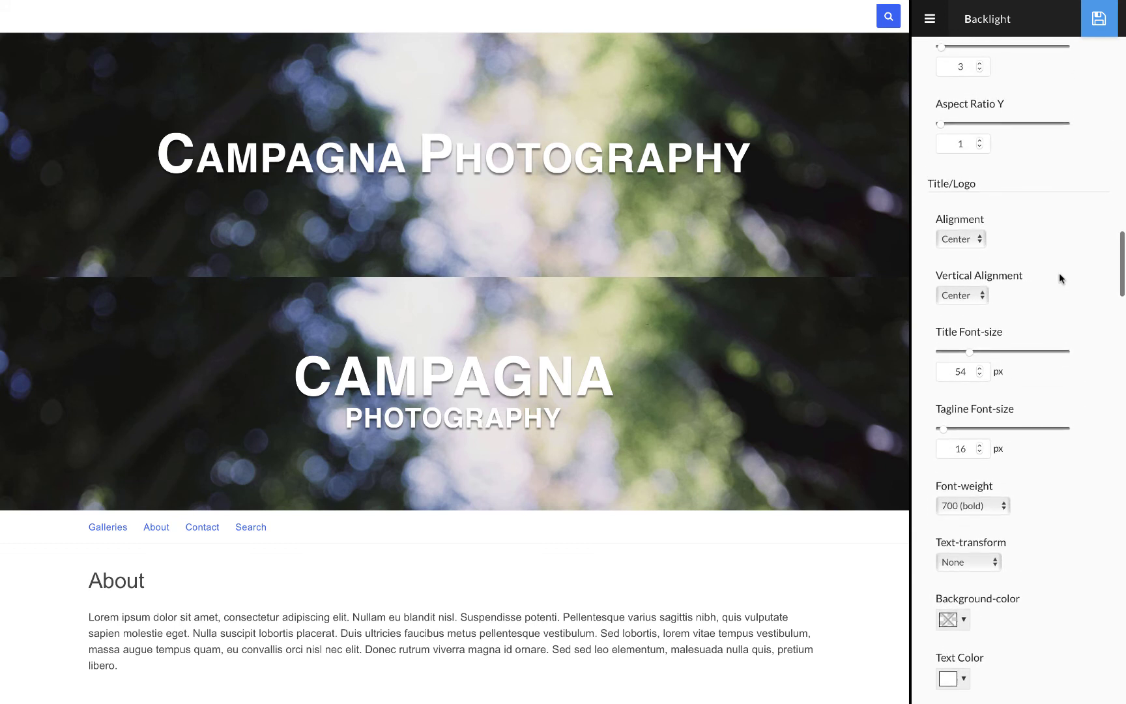
{"action": "scroll", "coordinate": [1002, 242], "scroll_direction": "up", "scroll_amount": 10}
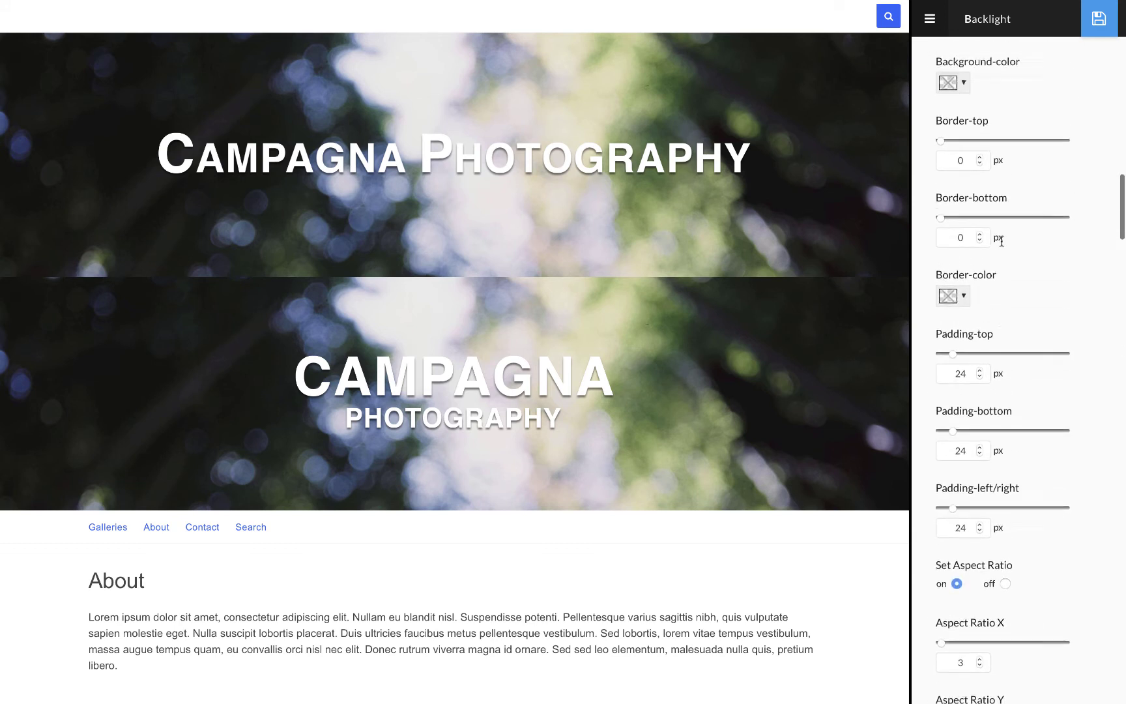
{"action": "scroll", "coordinate": [1001, 242], "scroll_direction": "up", "scroll_amount": 3}
{"action": "left_click", "coordinate": [968, 233]}
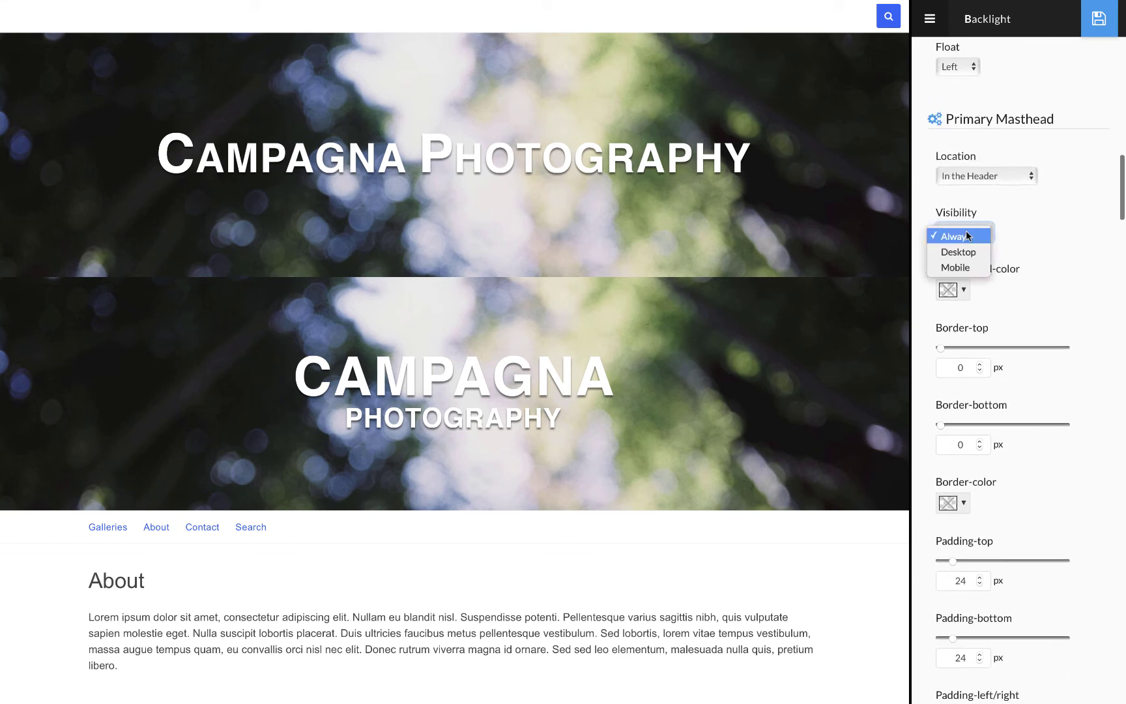
{"action": "left_click", "coordinate": [970, 253]}
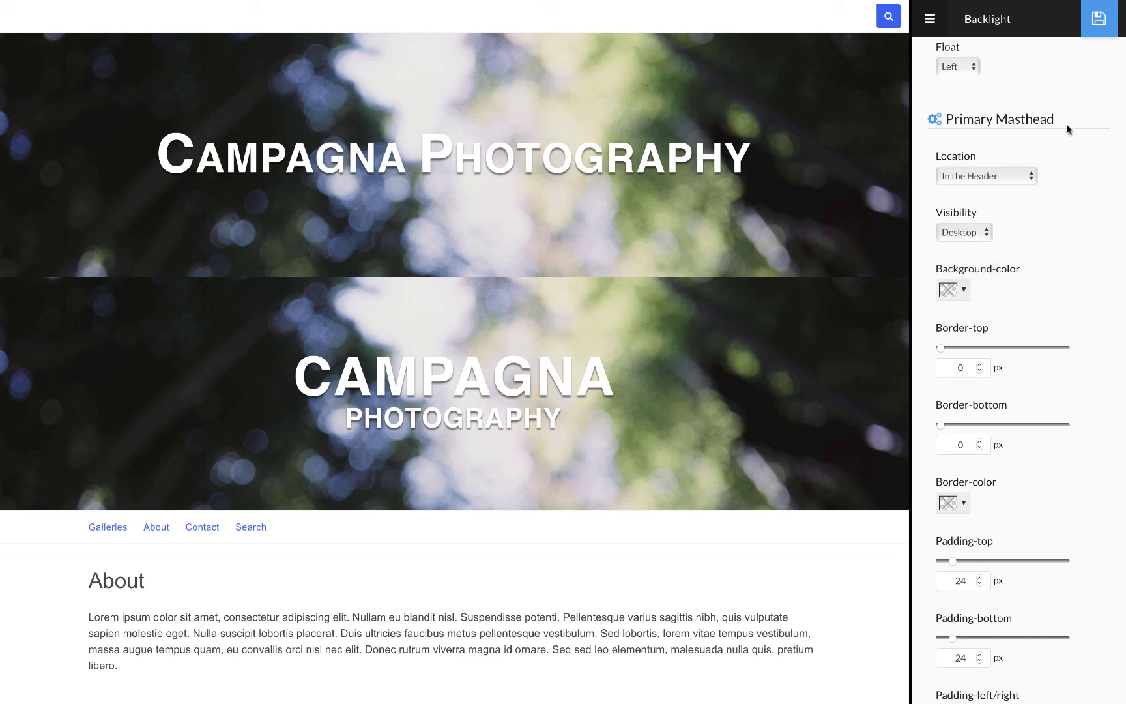
{"action": "left_click", "coordinate": [1096, 20]}
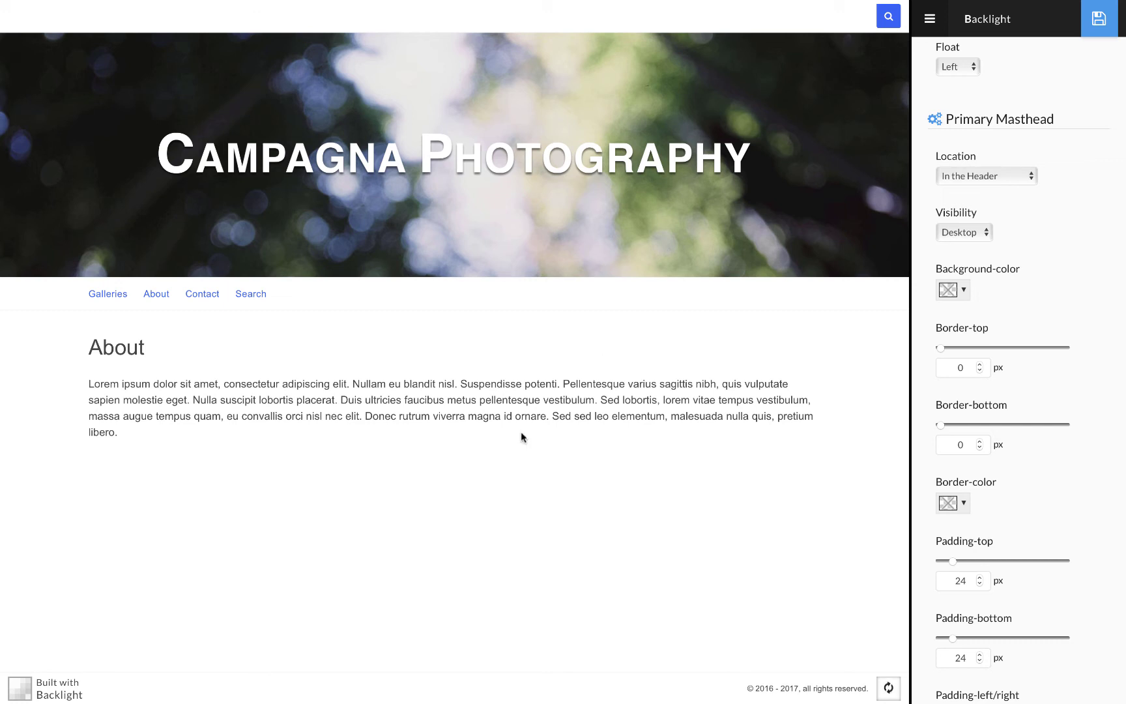
Preview the site at iPhone SE size in Responsive Design Mode and scroll through it
{"action": "key", "text": "alt+super+r"}
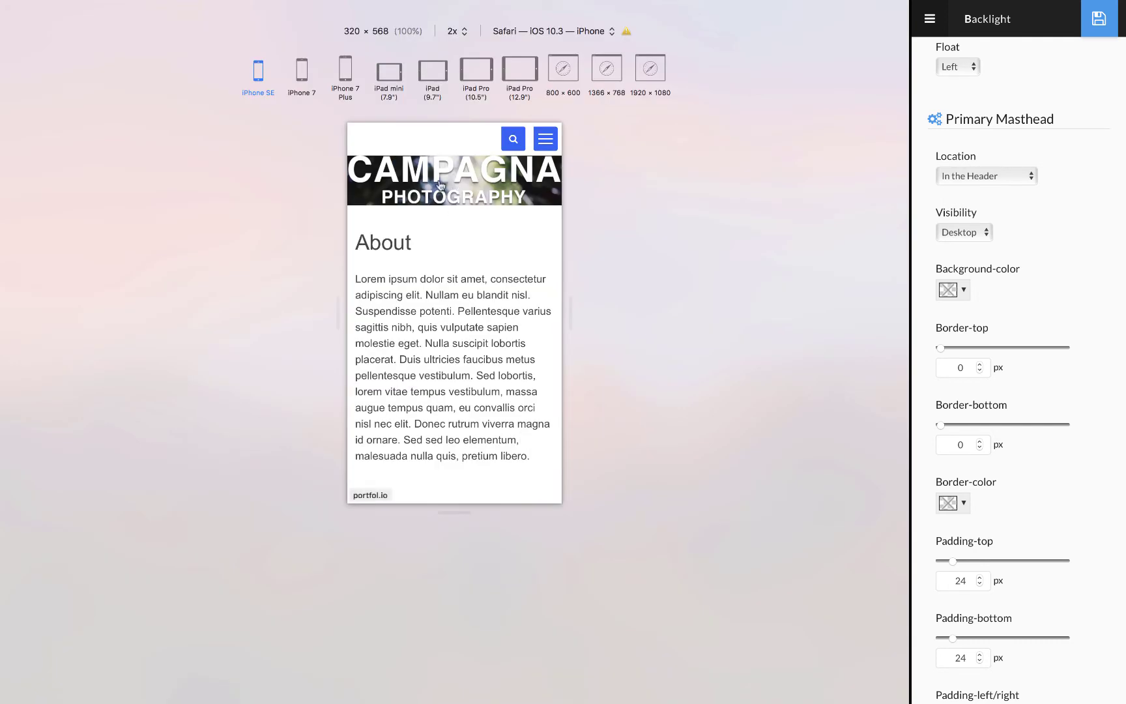
{"action": "scroll", "coordinate": [442, 213], "scroll_direction": "up", "scroll_amount": 2}
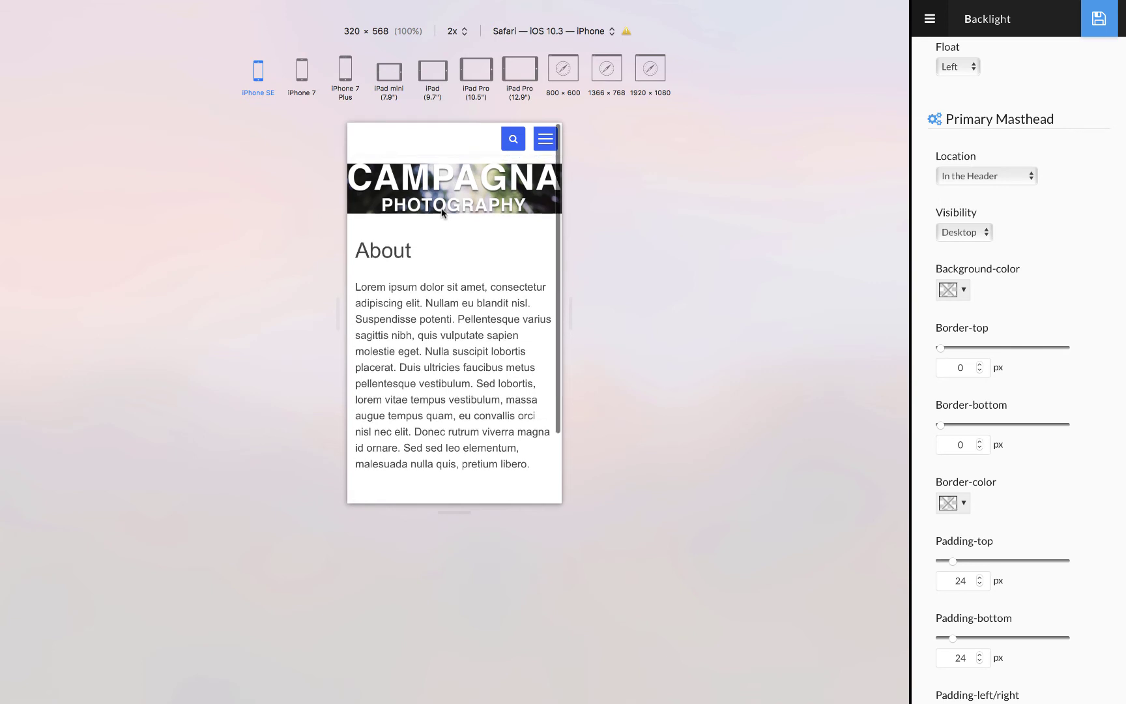
{"action": "scroll", "coordinate": [441, 213], "scroll_direction": "down", "scroll_amount": 3}
{"action": "scroll", "coordinate": [442, 213], "scroll_direction": "up", "scroll_amount": 3}
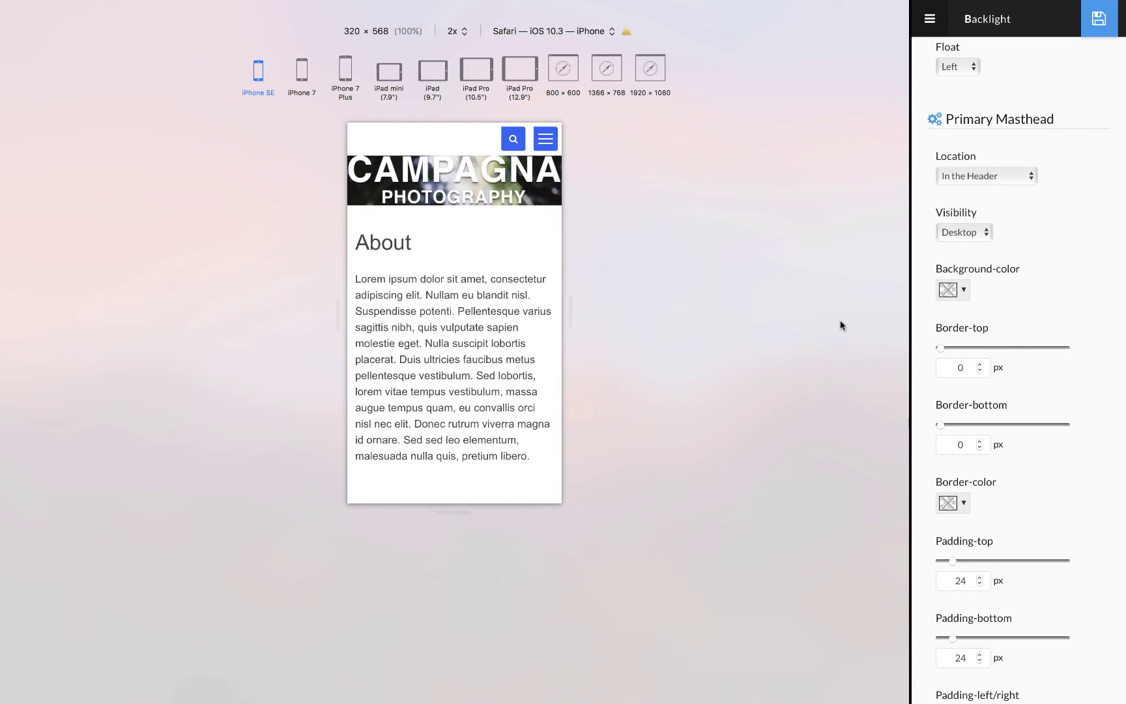
{"action": "scroll", "coordinate": [1002, 329], "scroll_direction": "down", "scroll_amount": 10}
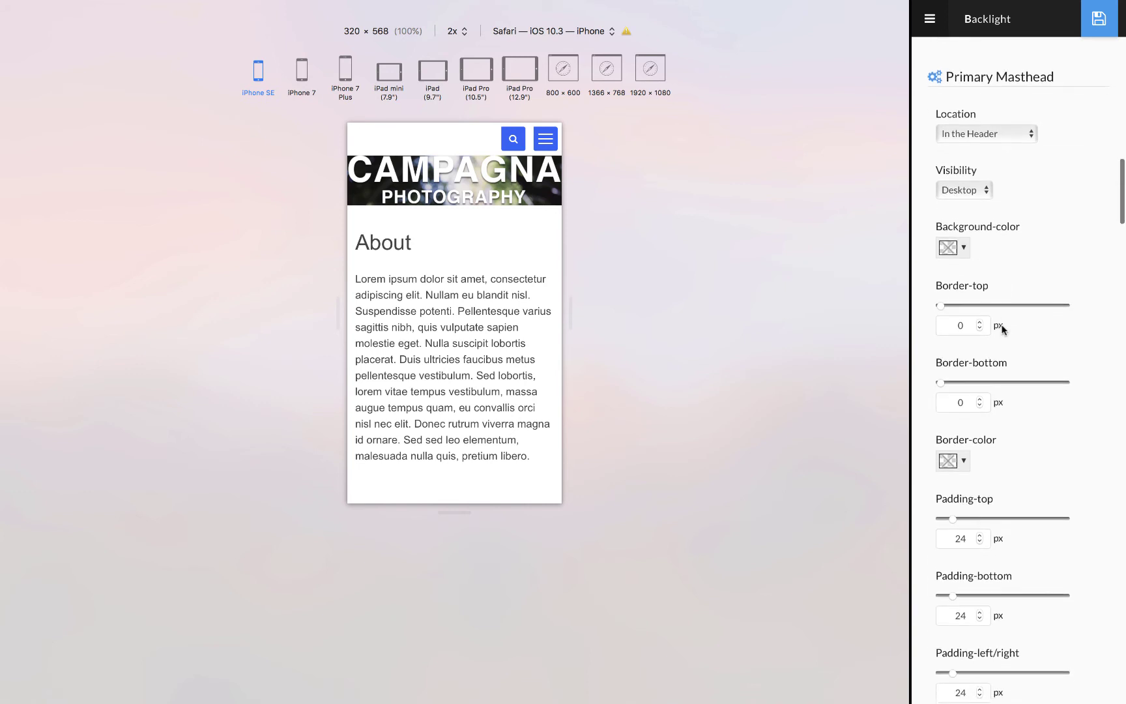
{"action": "scroll", "coordinate": [1002, 329], "scroll_direction": "down", "scroll_amount": 15}
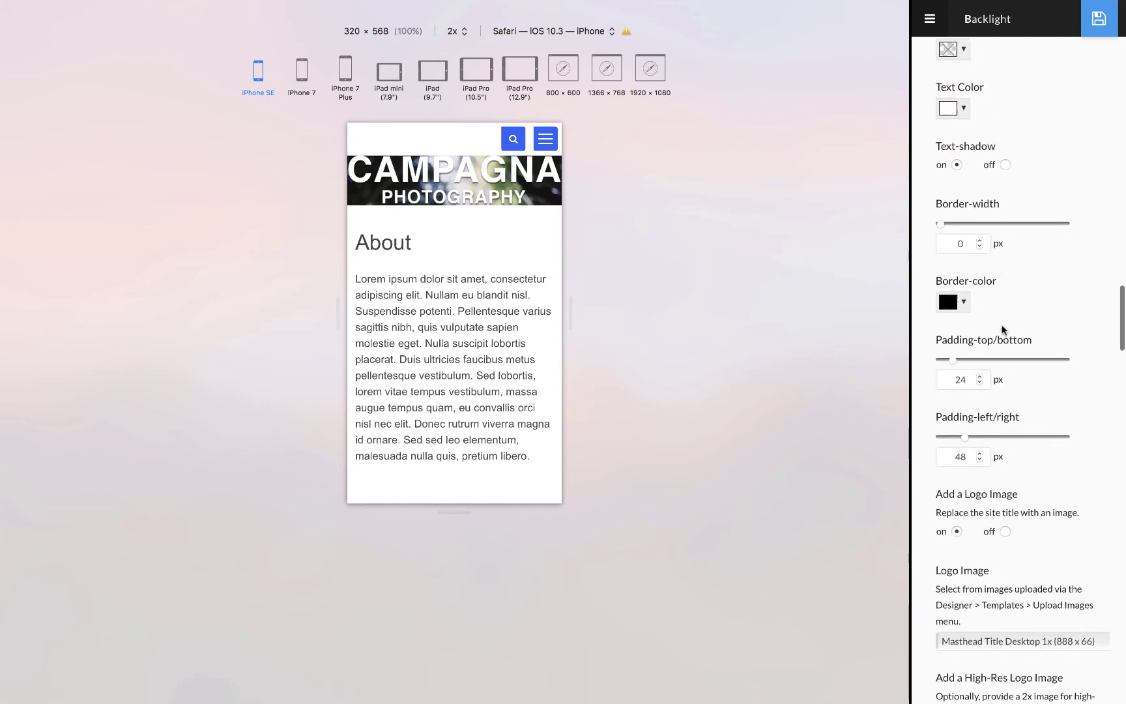
{"action": "scroll", "coordinate": [1002, 329], "scroll_direction": "down", "scroll_amount": 15}
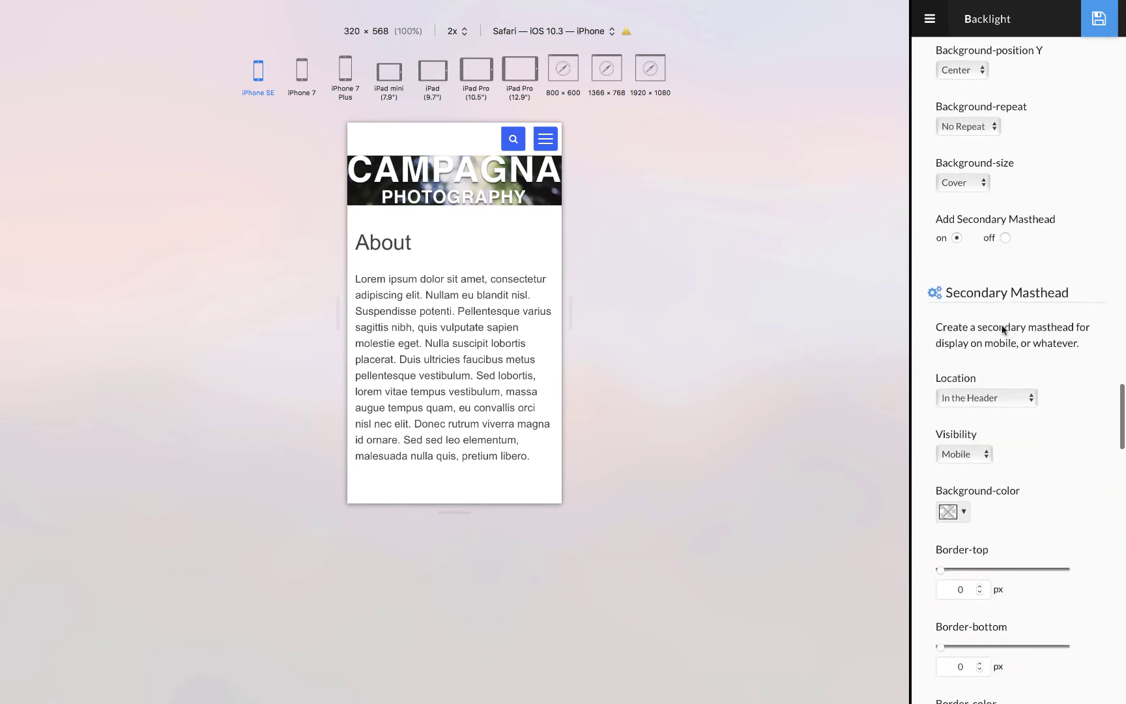
{"action": "scroll", "coordinate": [1002, 329], "scroll_direction": "down", "scroll_amount": 12}
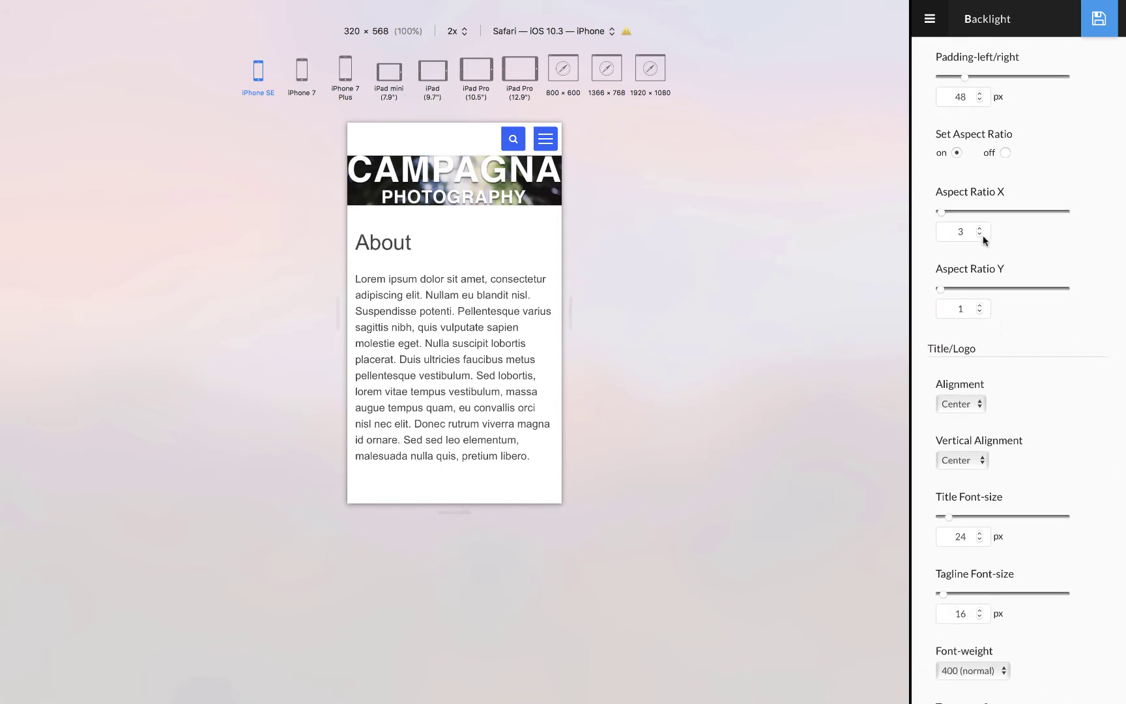
Raise the secondary masthead's Aspect Ratio Y from 1 to 2, making it 3:2
{"action": "left_click", "coordinate": [979, 234]}
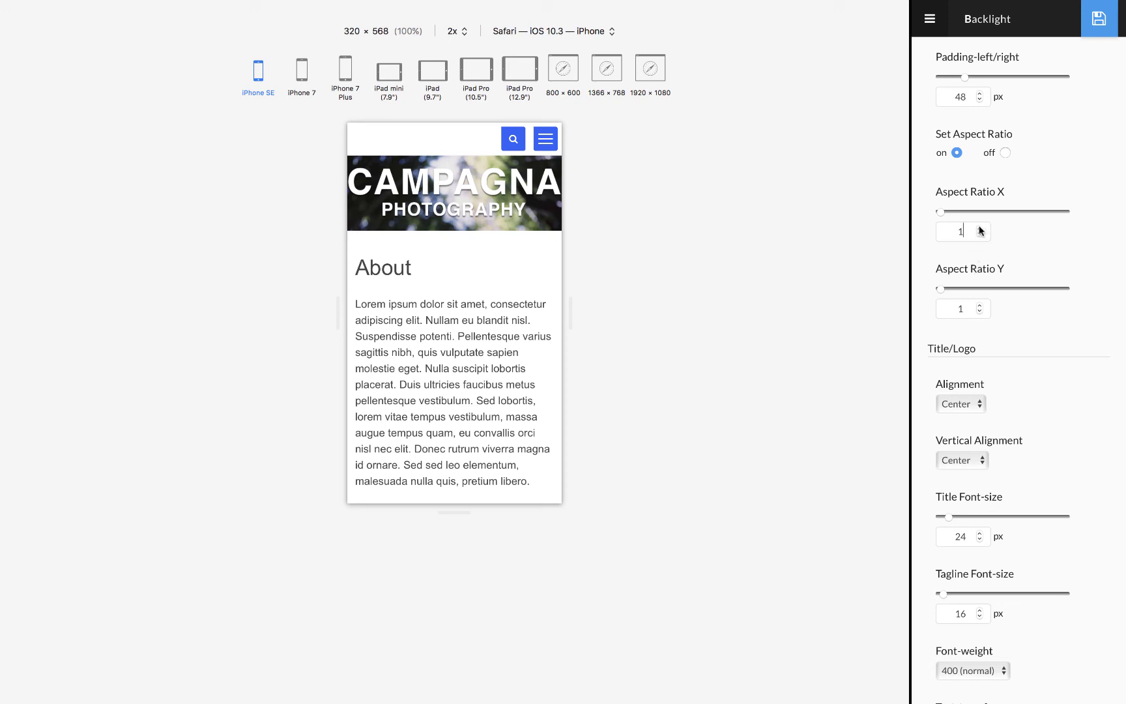
{"action": "left_click", "coordinate": [979, 305]}
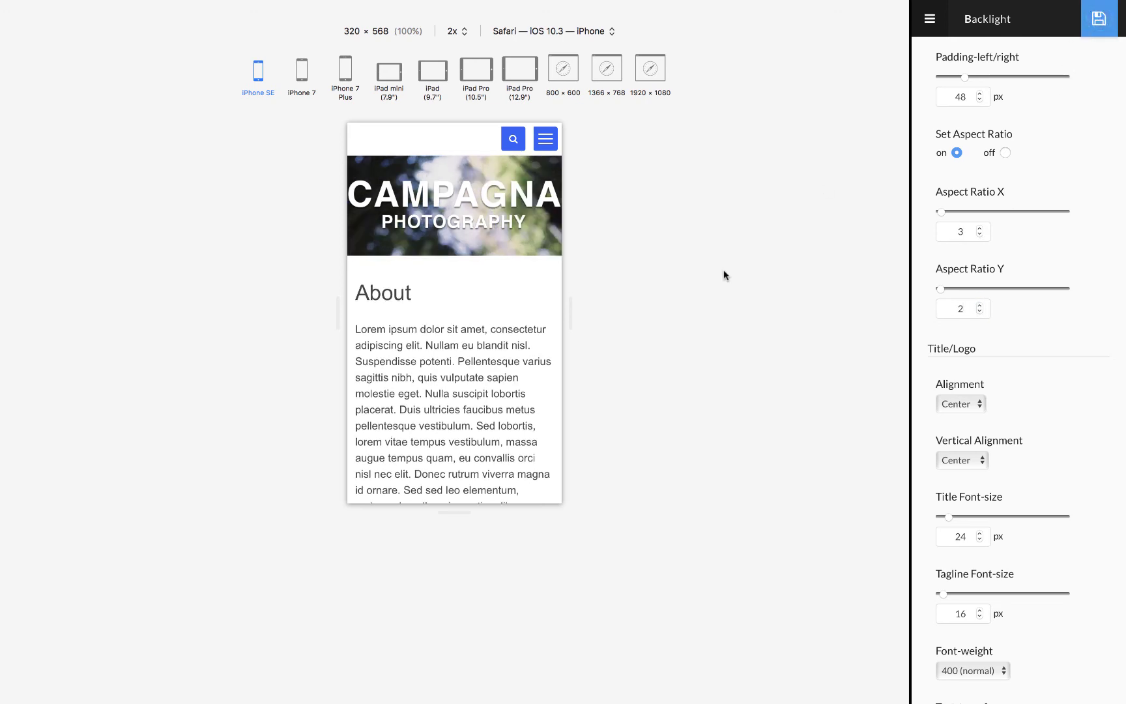
{"action": "scroll", "coordinate": [990, 320], "scroll_direction": "up", "scroll_amount": 5}
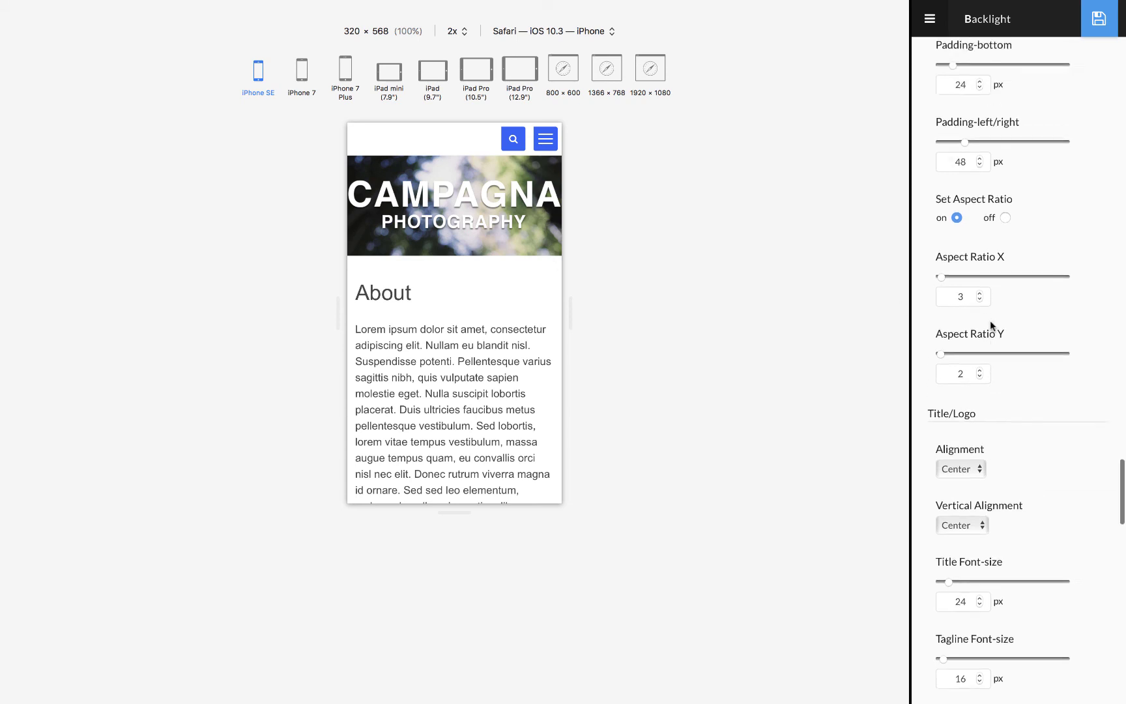
{"action": "scroll", "coordinate": [989, 320], "scroll_direction": "down", "scroll_amount": 5}
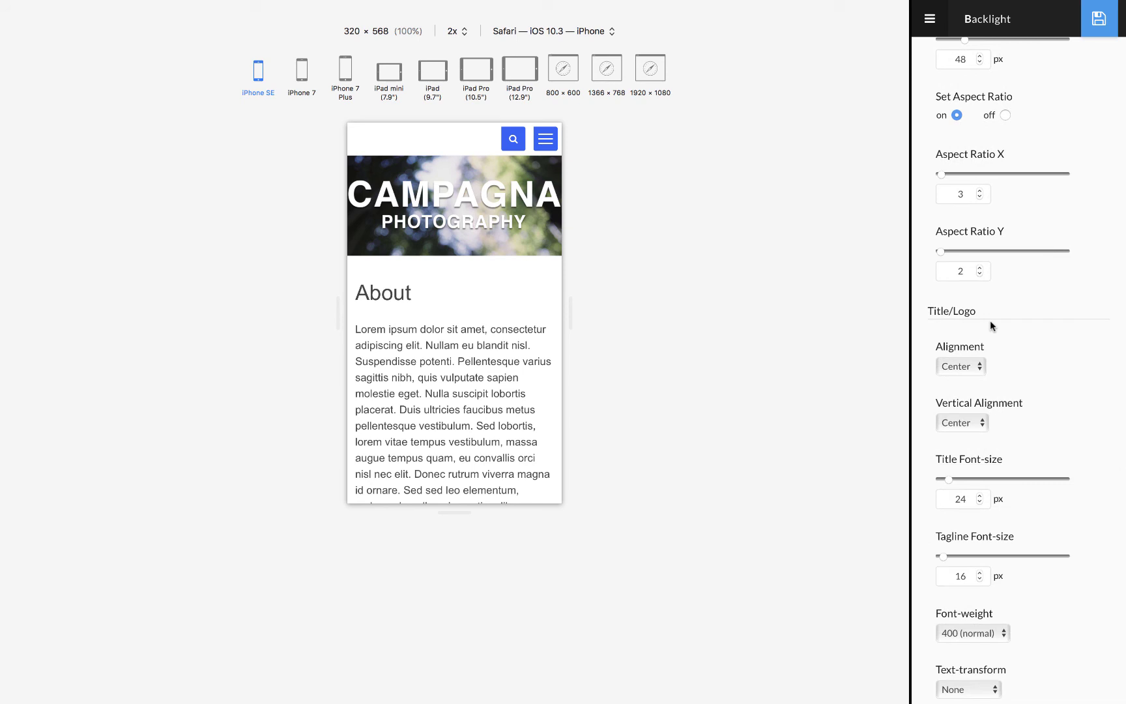
{"action": "scroll", "coordinate": [990, 320], "scroll_direction": "down", "scroll_amount": 2}
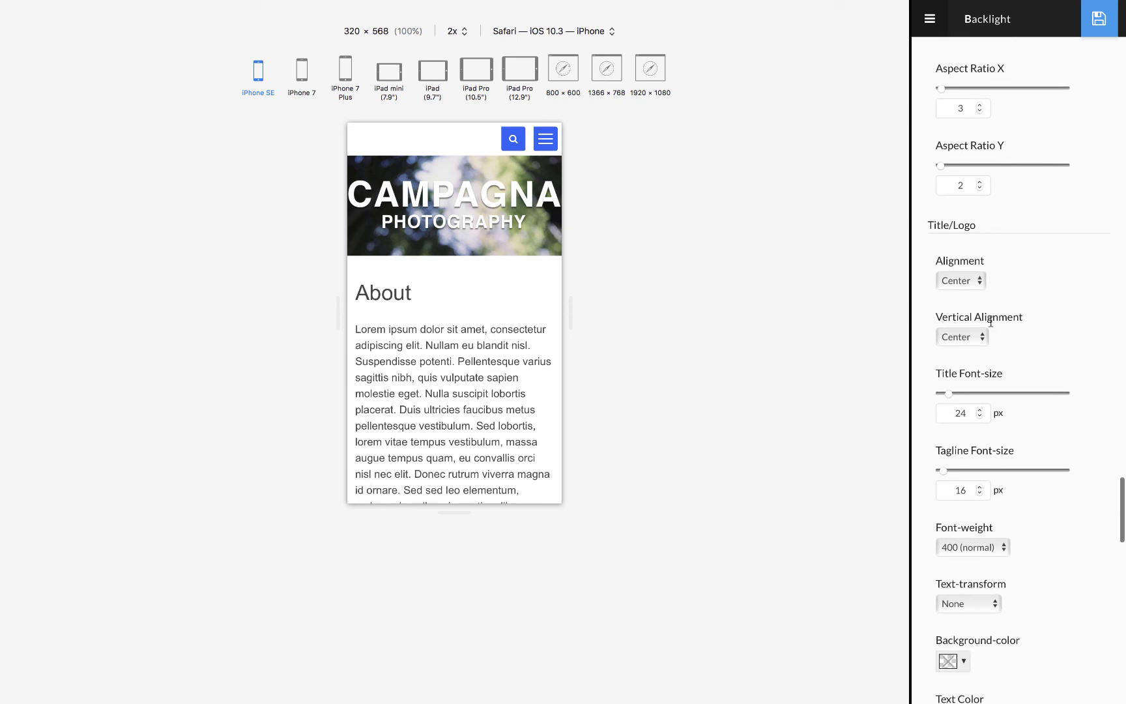
Check the masthead at iPhone 7, iPhone 7 Plus, iPad mini, then iPhone SE sizes
{"action": "left_click", "coordinate": [301, 73]}
{"action": "left_click", "coordinate": [348, 72]}
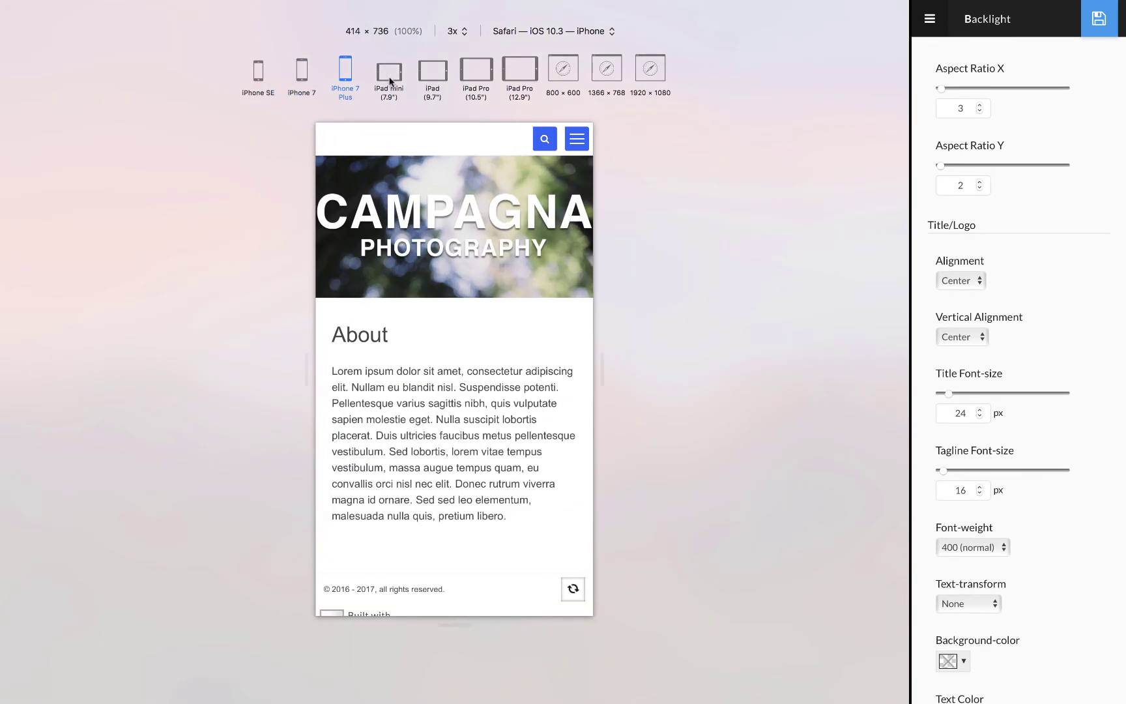
{"action": "left_click", "coordinate": [391, 79]}
{"action": "left_click", "coordinate": [300, 77]}
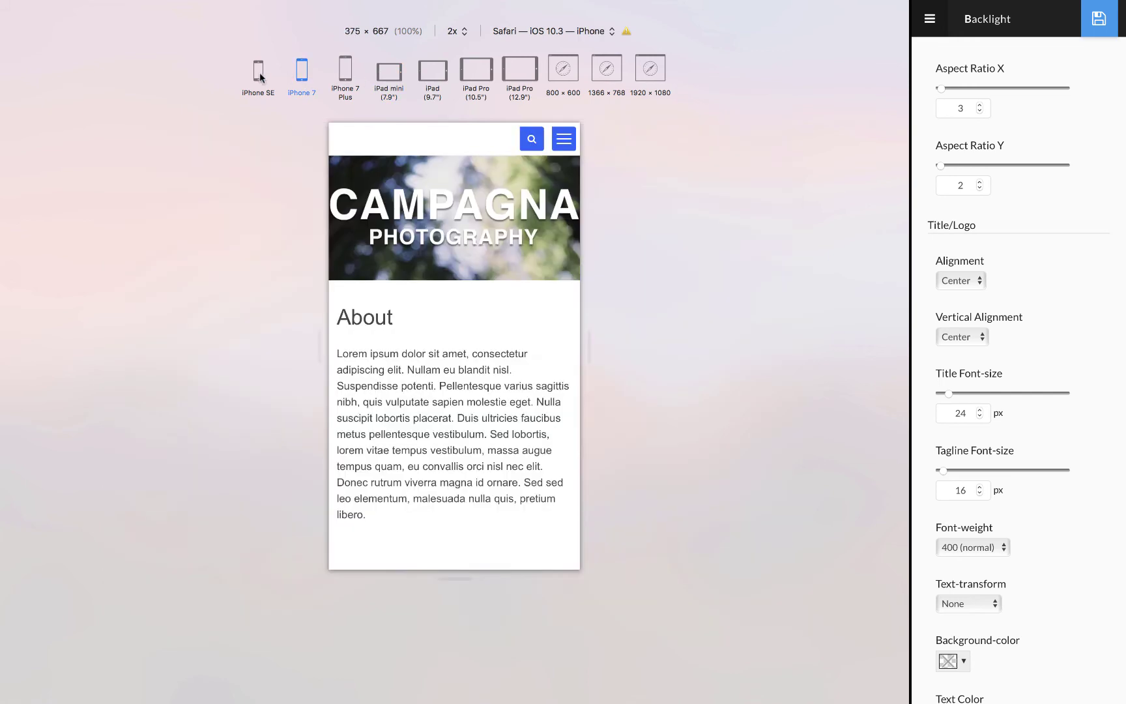
{"action": "left_click", "coordinate": [263, 78]}
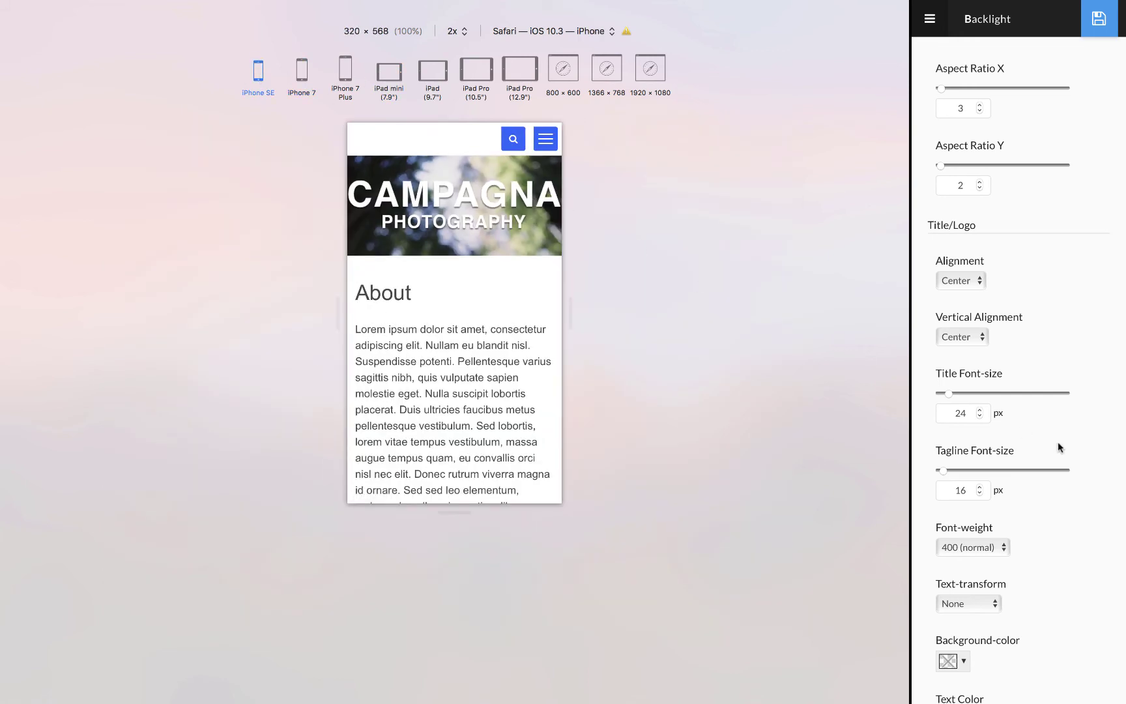
Exit Responsive Design Mode to full desktop width and open the Layout settings
{"action": "key", "text": "super+alt+r"}
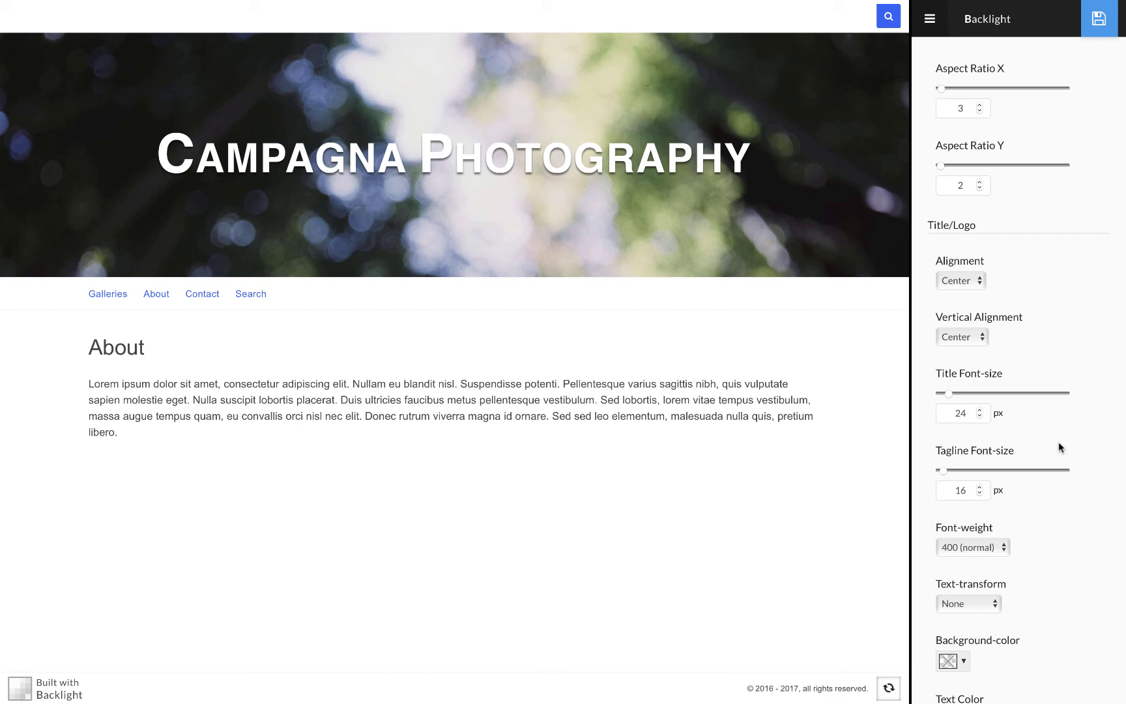
{"action": "scroll", "coordinate": [1043, 430], "scroll_direction": "up", "scroll_amount": 20}
{"action": "scroll", "coordinate": [1043, 430], "scroll_direction": "down", "scroll_amount": 4}
{"action": "left_click", "coordinate": [1051, 324]}
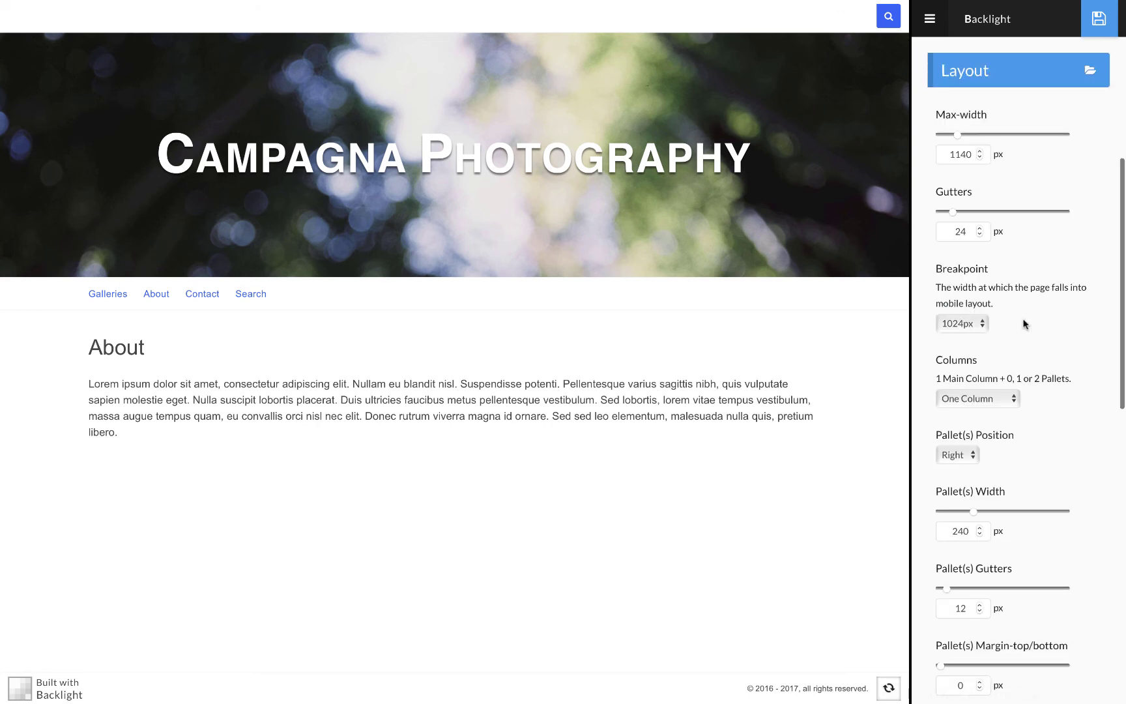
Set the Layout Columns to Two Columns and save
{"action": "scroll", "coordinate": [1023, 329], "scroll_direction": "down", "scroll_amount": 3}
{"action": "left_click", "coordinate": [989, 314]}
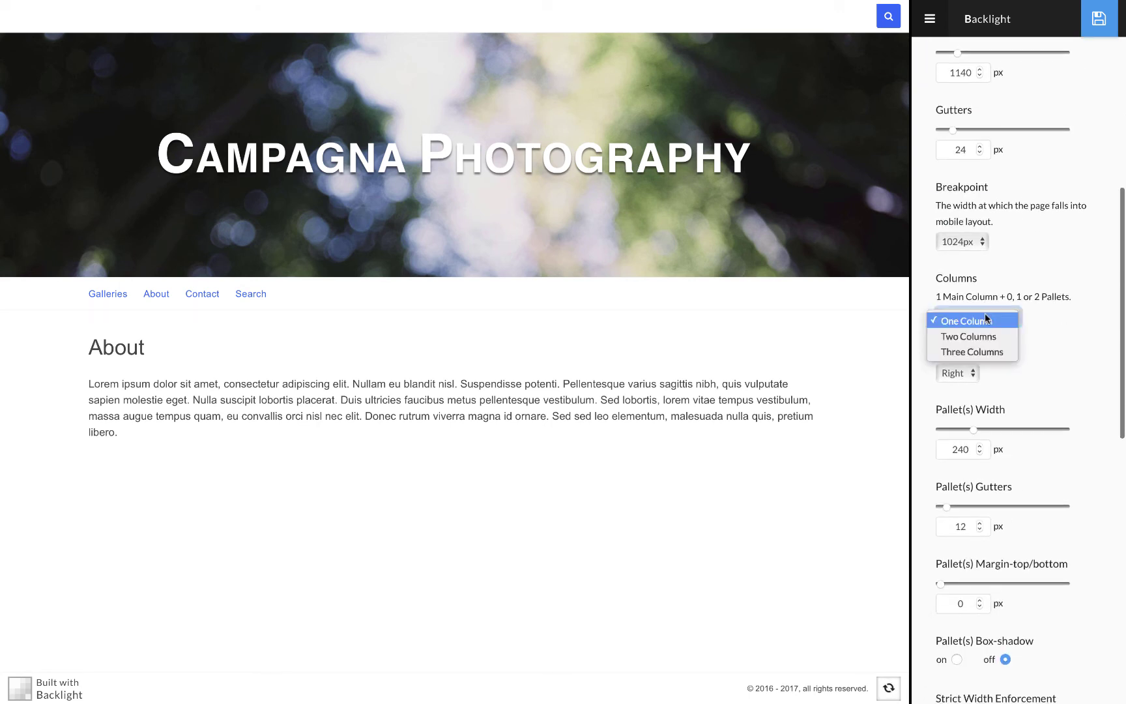
{"action": "left_click", "coordinate": [953, 335]}
{"action": "left_click", "coordinate": [1099, 19]}
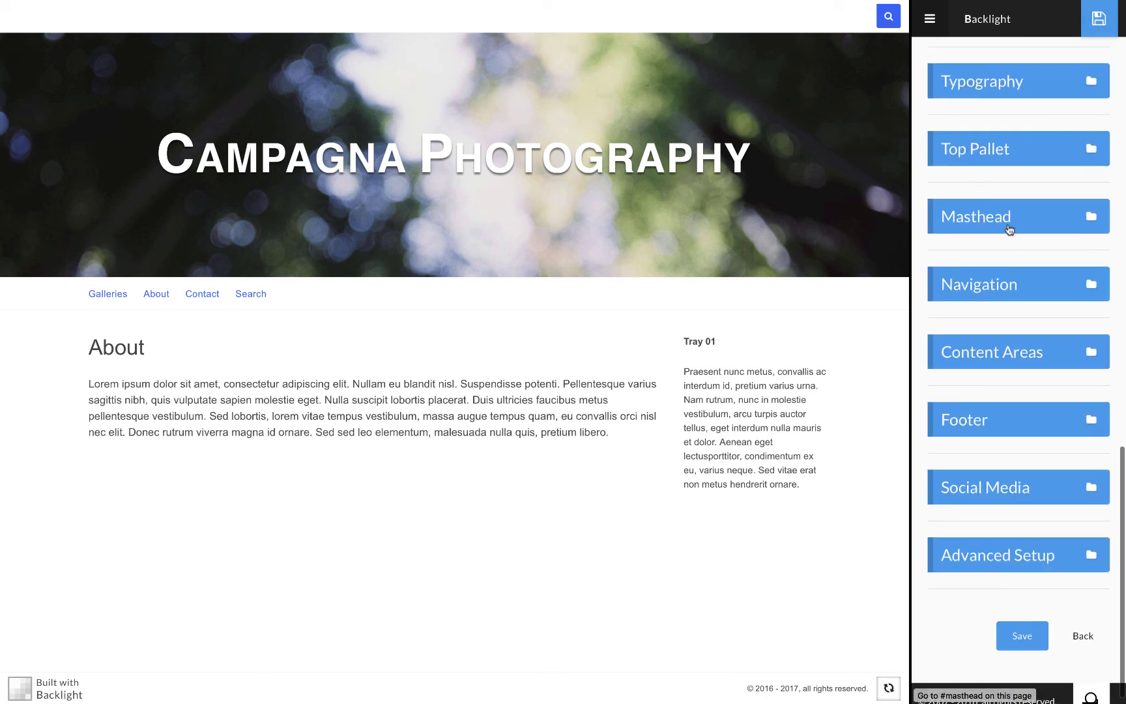
In Masthead settings, set the Primary Masthead Location to In Pallet 01 and save
{"action": "left_click", "coordinate": [1005, 217]}
{"action": "scroll", "coordinate": [991, 205], "scroll_direction": "down", "scroll_amount": 15}
{"action": "scroll", "coordinate": [991, 202], "scroll_direction": "down", "scroll_amount": 6}
{"action": "left_click", "coordinate": [975, 144]}
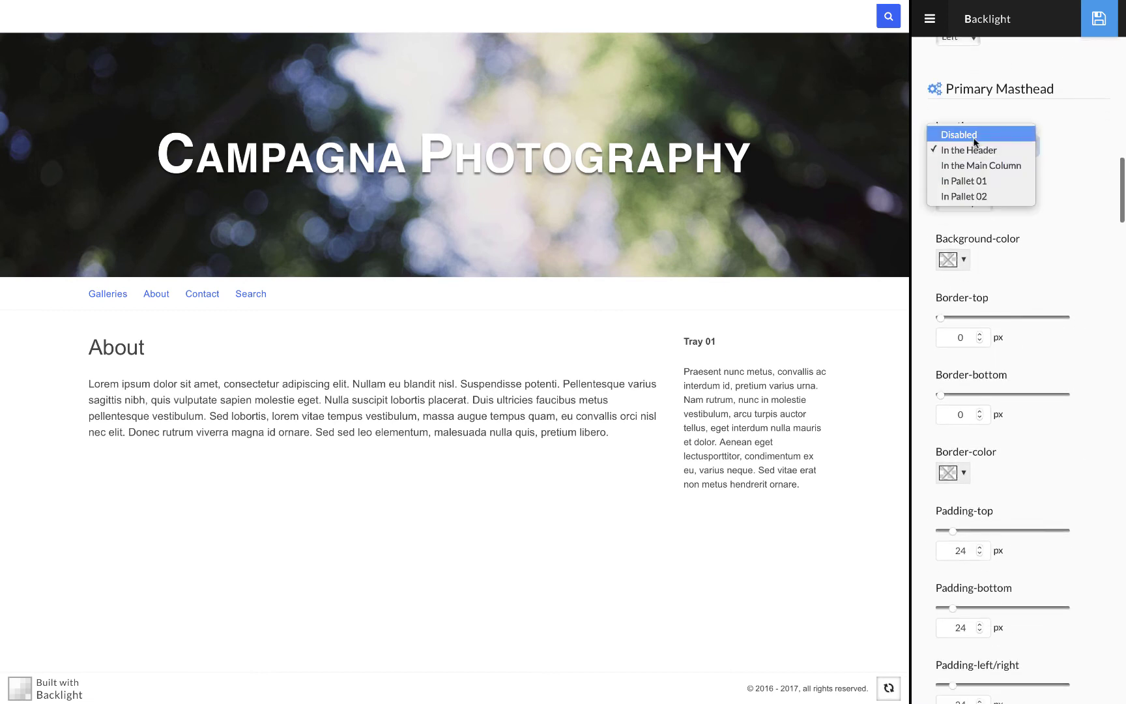
{"action": "left_click", "coordinate": [982, 182]}
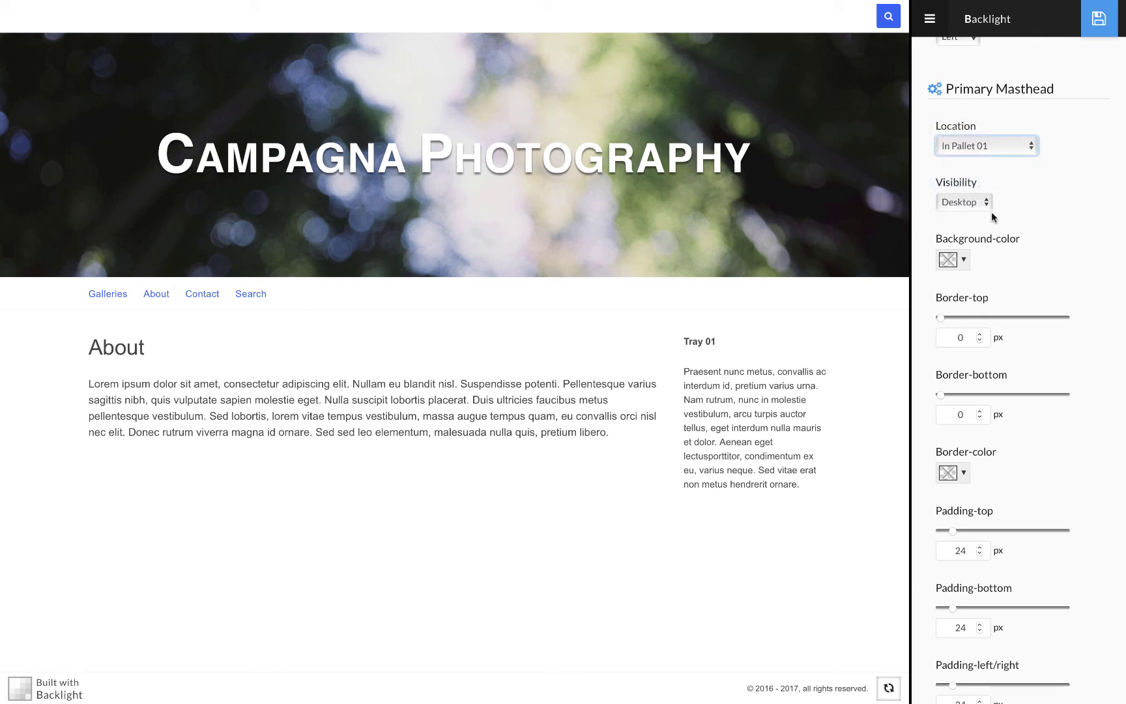
{"action": "left_click", "coordinate": [1098, 21]}
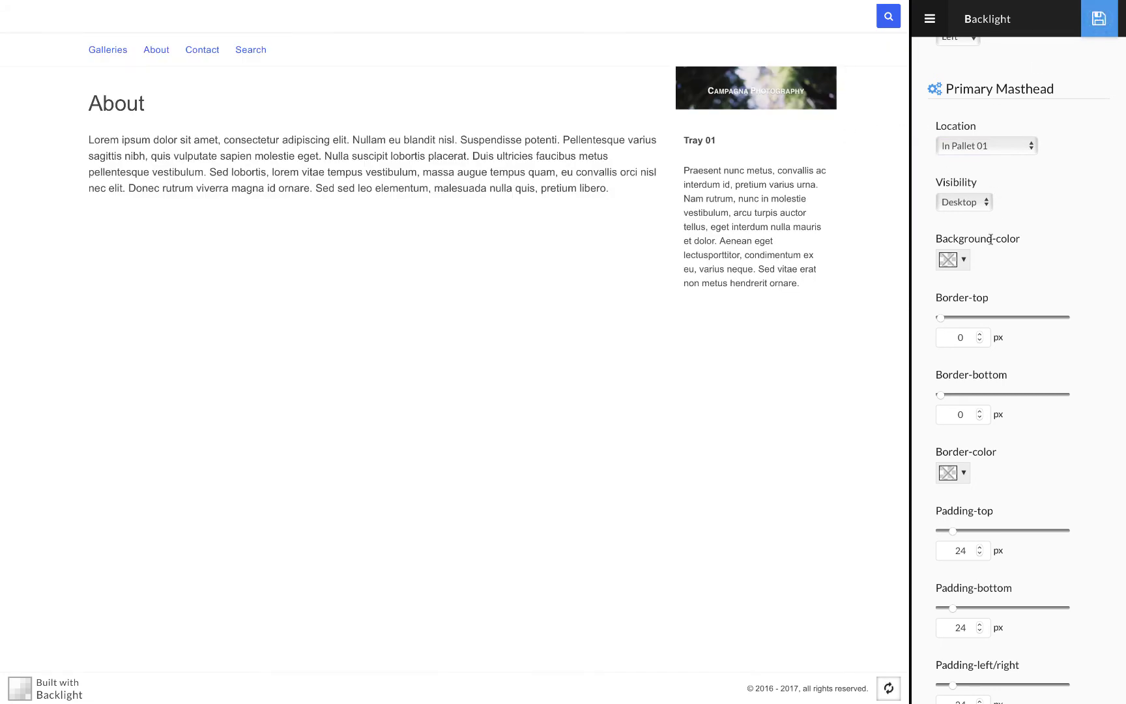
Set the Logo Image to Masthead Title Mobile 1x and High-Res to Mobile 2x, then save
{"action": "scroll", "coordinate": [990, 247], "scroll_direction": "down", "scroll_amount": 10}
{"action": "scroll", "coordinate": [990, 239], "scroll_direction": "down", "scroll_amount": 10}
{"action": "scroll", "coordinate": [990, 239], "scroll_direction": "down", "scroll_amount": 10}
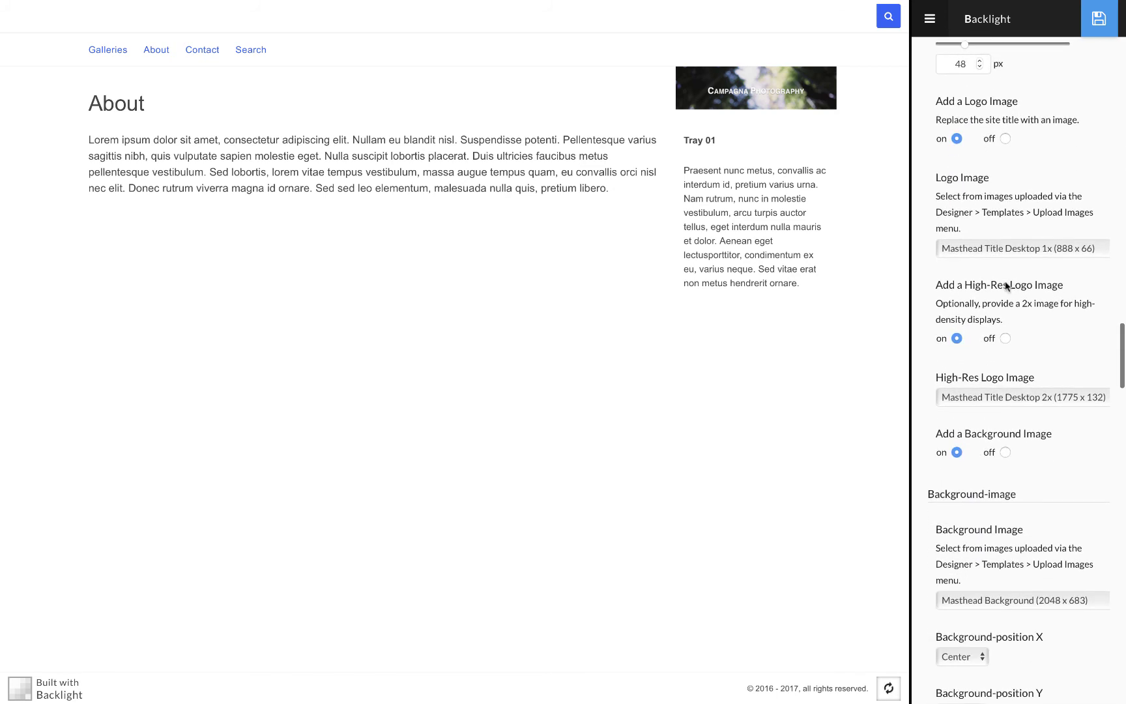
{"action": "left_click", "coordinate": [1003, 246]}
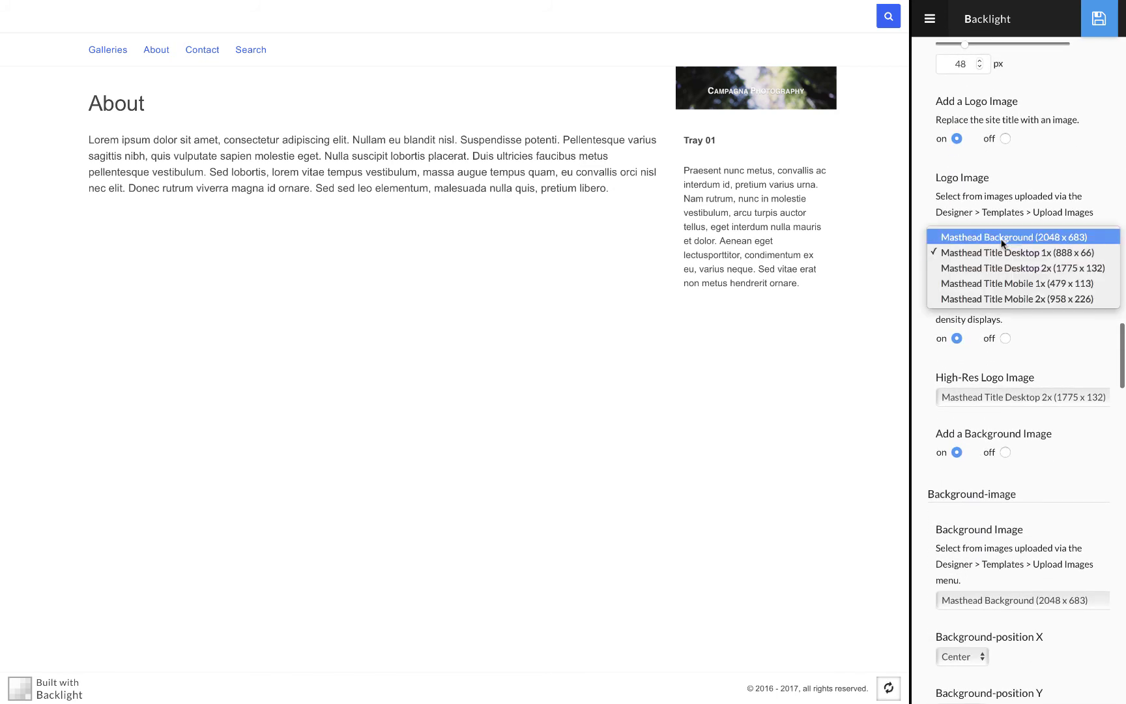
{"action": "left_click", "coordinate": [1003, 284]}
{"action": "left_click", "coordinate": [1004, 396]}
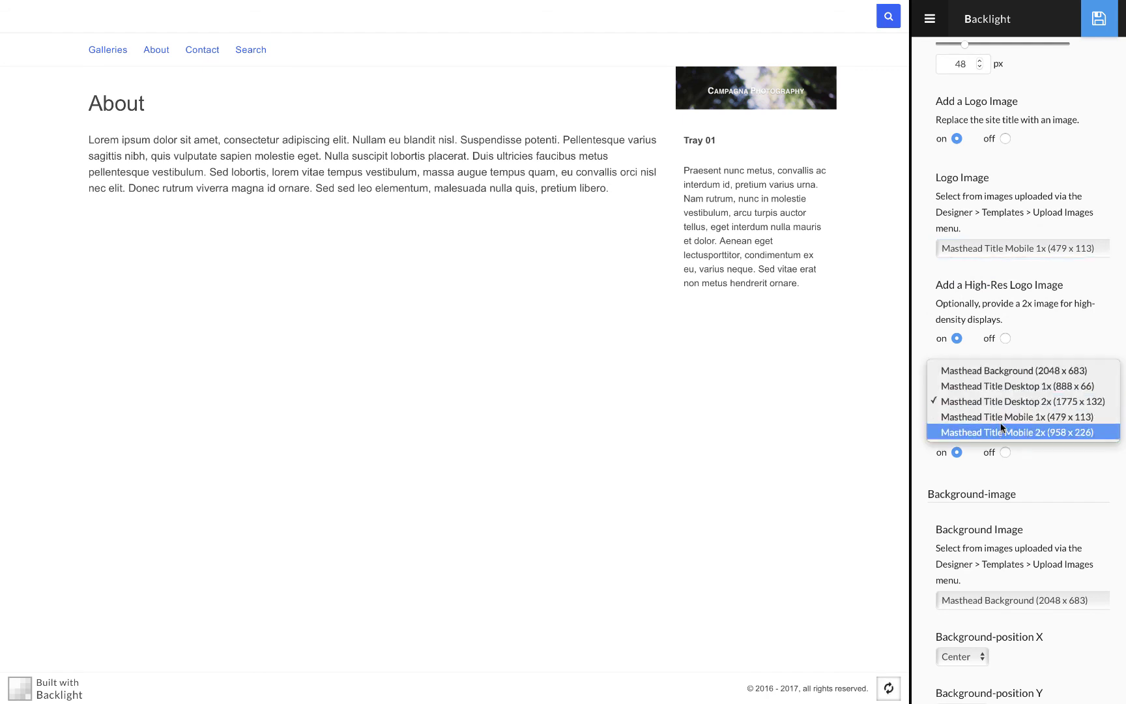
{"action": "left_click", "coordinate": [1002, 431]}
{"action": "left_click", "coordinate": [1100, 19]}
Make the primary masthead square with a 1:1 aspect ratio and save
{"action": "scroll", "coordinate": [1015, 263], "scroll_direction": "up", "scroll_amount": 10}
{"action": "scroll", "coordinate": [1014, 261], "scroll_direction": "up", "scroll_amount": 2}
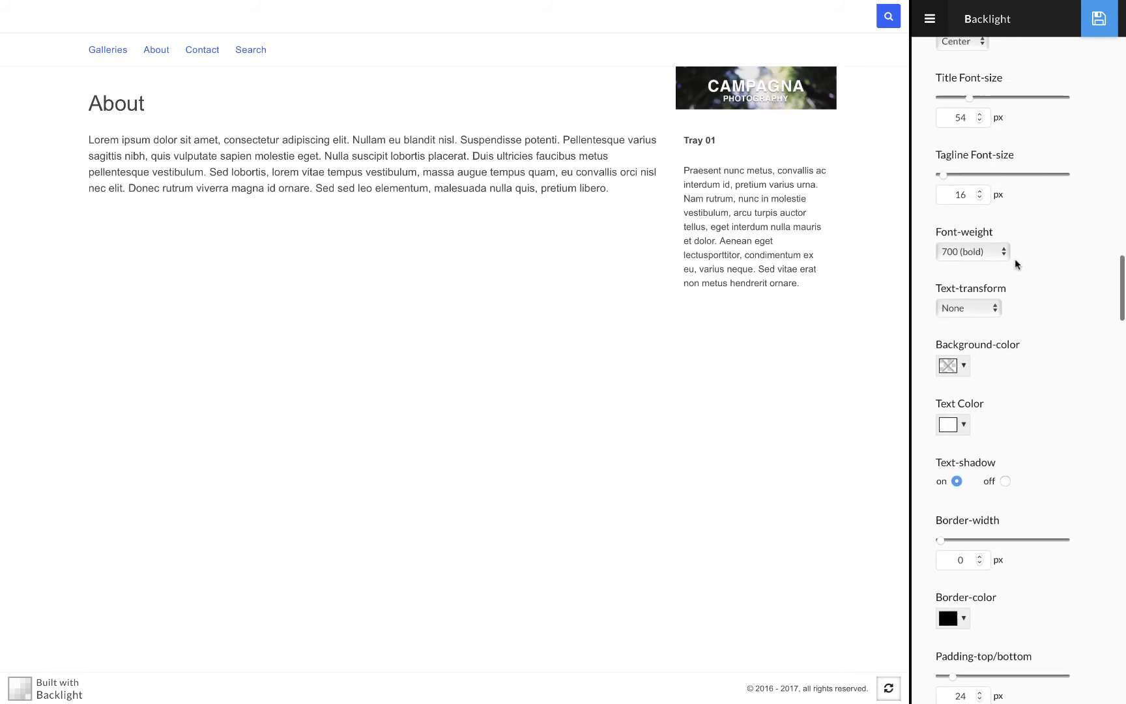
{"action": "scroll", "coordinate": [1014, 263], "scroll_direction": "up", "scroll_amount": 5}
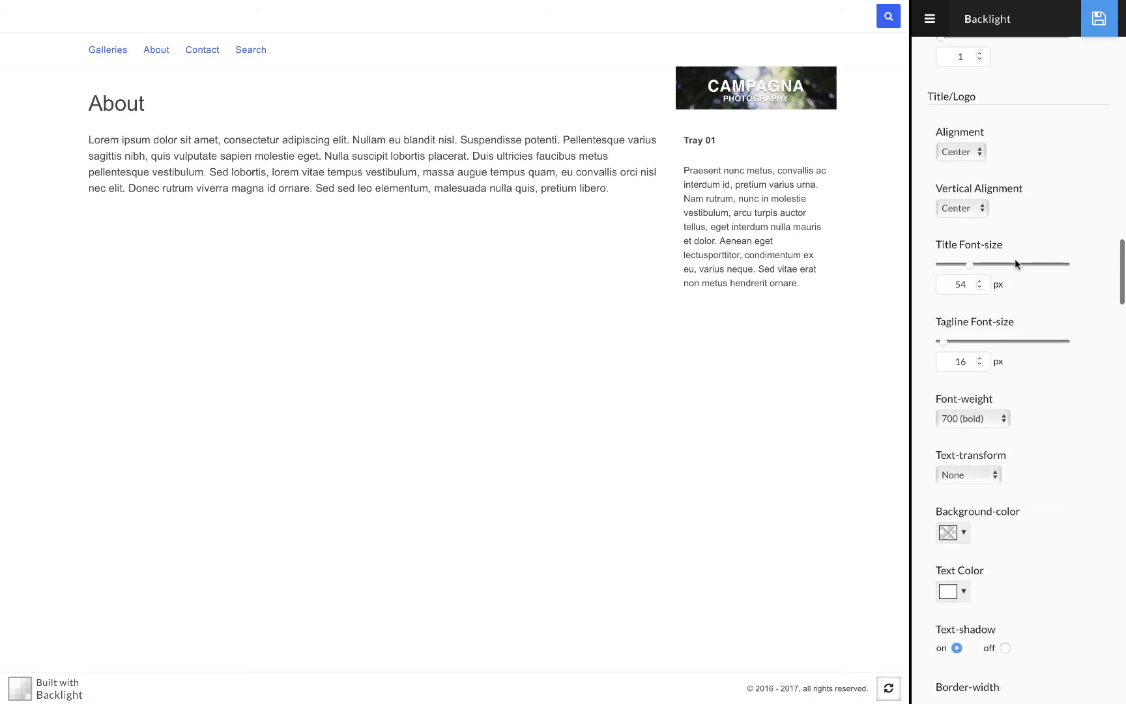
{"action": "scroll", "coordinate": [1014, 261], "scroll_direction": "up", "scroll_amount": 1}
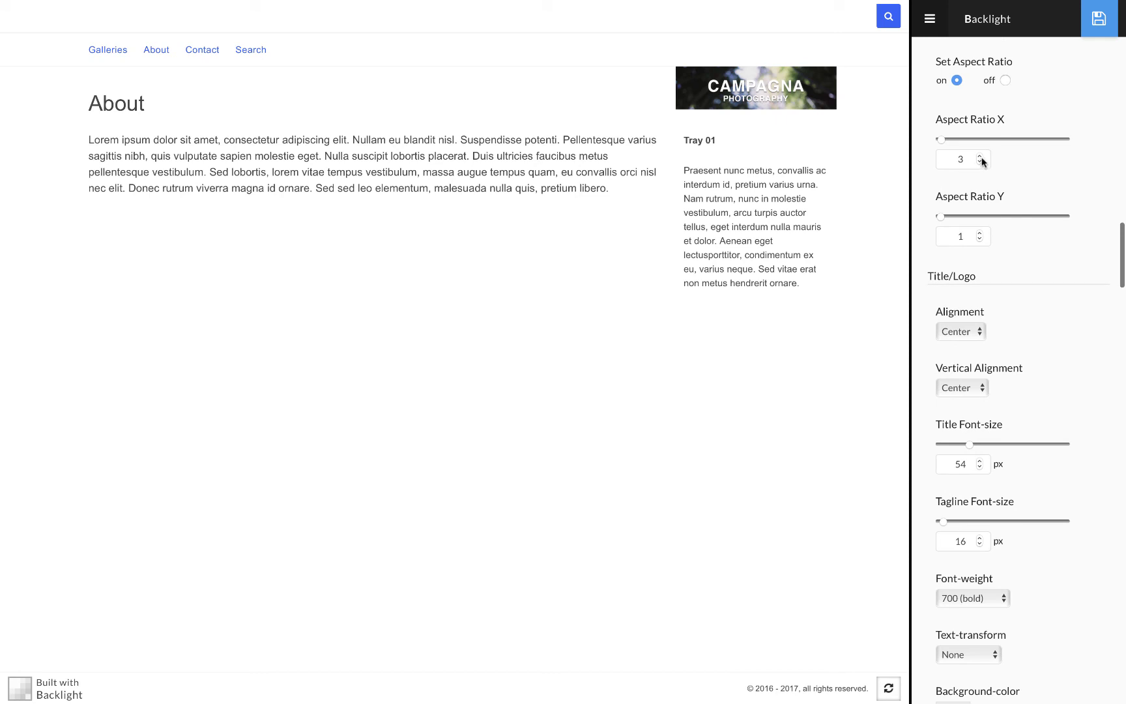
{"action": "left_click", "coordinate": [1099, 19]}
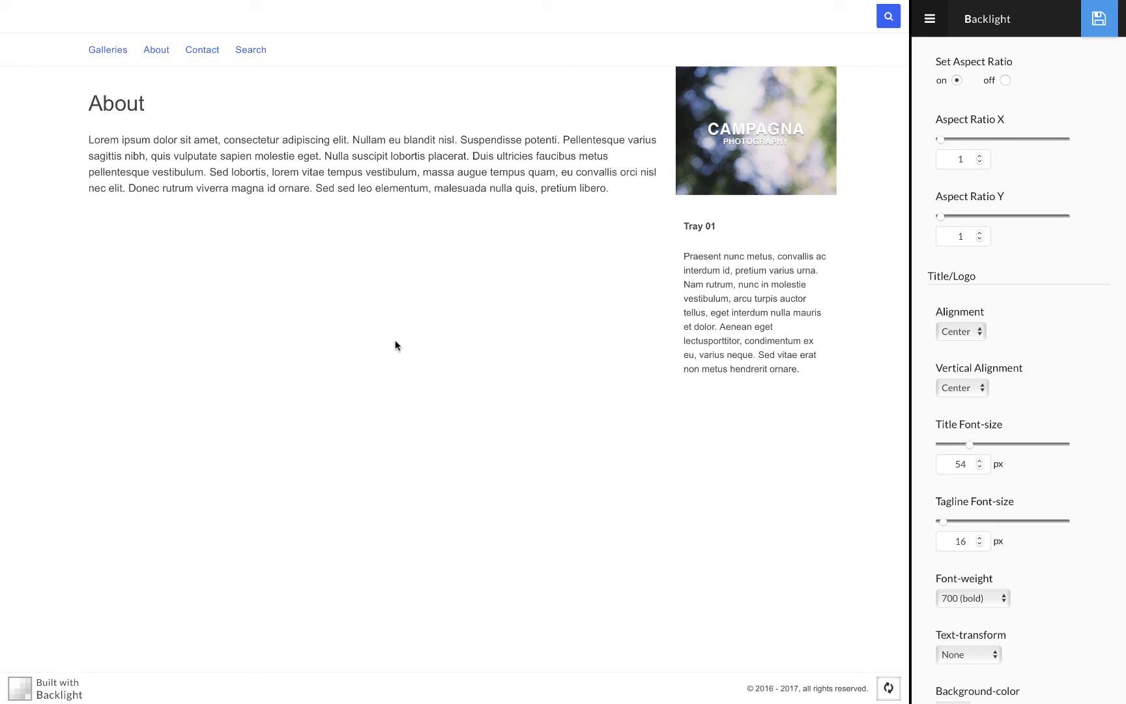
Preview the site at iPhone SE size and turn off Add Secondary Masthead
{"action": "key", "text": "super+alt+r"}
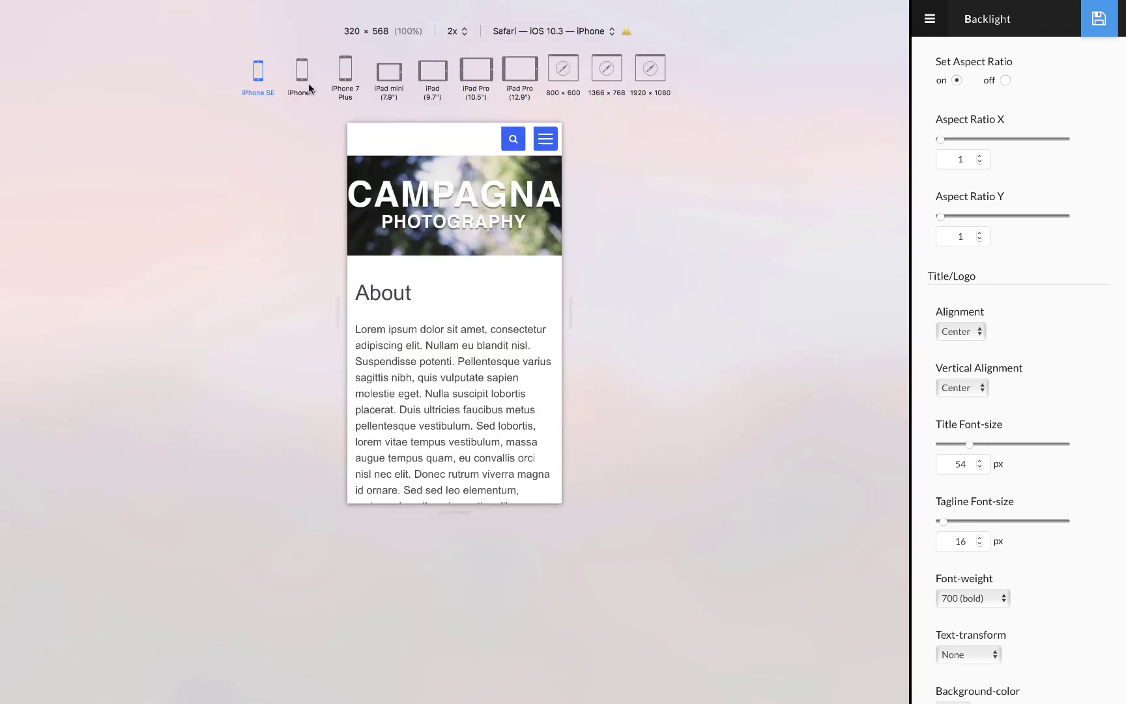
{"action": "scroll", "coordinate": [1036, 363], "scroll_direction": "down", "scroll_amount": 5}
{"action": "scroll", "coordinate": [1035, 362], "scroll_direction": "down", "scroll_amount": 15}
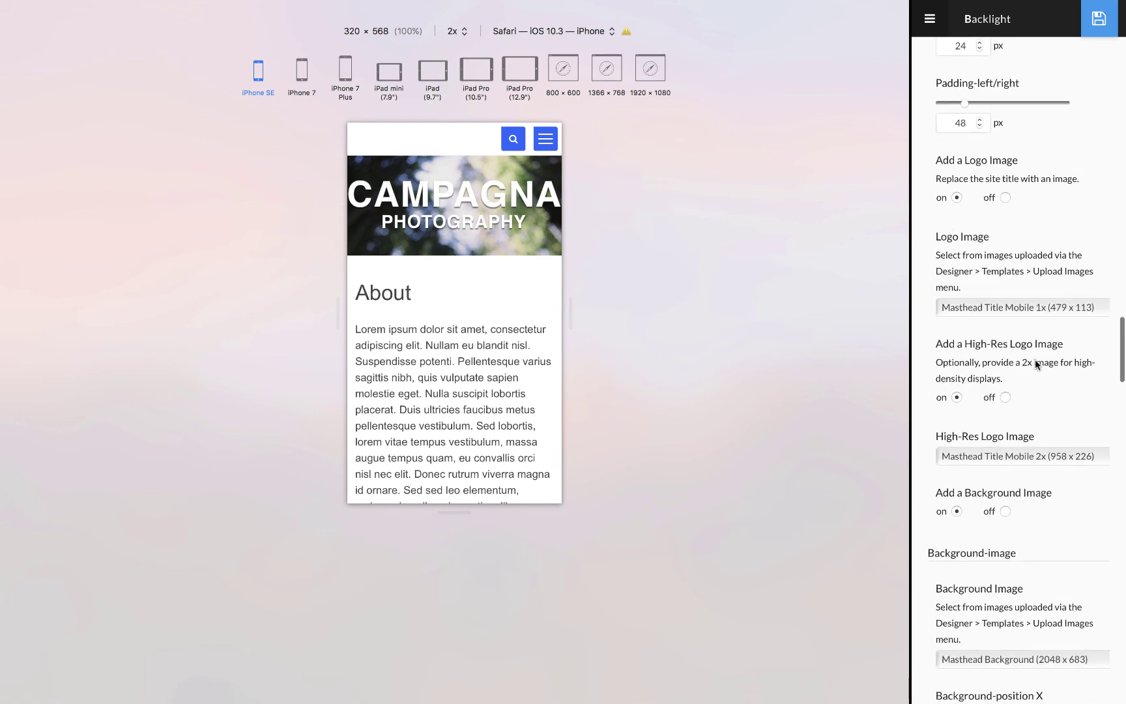
{"action": "scroll", "coordinate": [1034, 359], "scroll_direction": "down", "scroll_amount": 8}
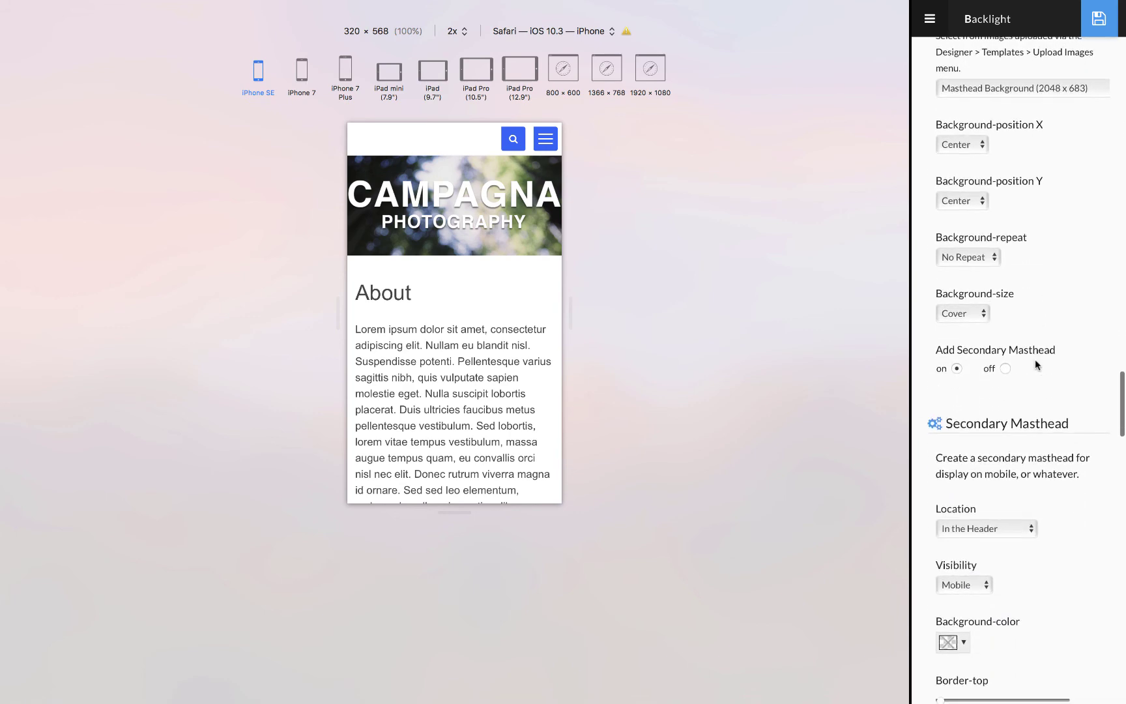
{"action": "left_click", "coordinate": [1004, 337]}
{"action": "left_click", "coordinate": [1005, 338]}
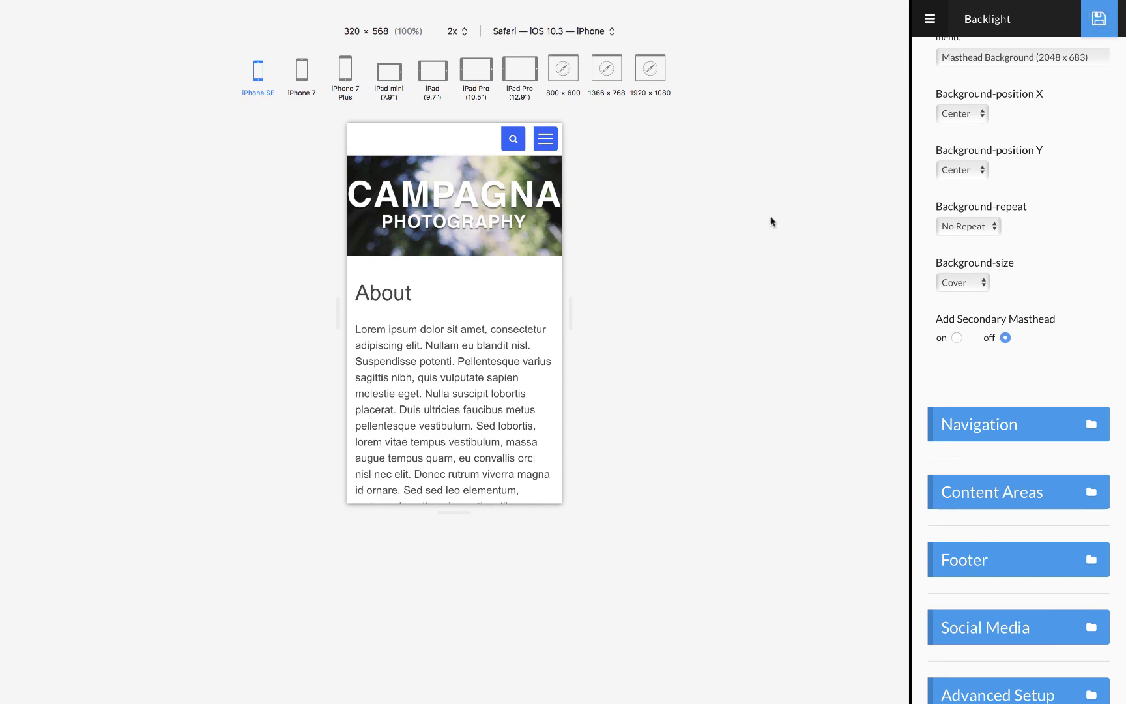
Set the Primary Masthead Visibility to Always
{"action": "scroll", "coordinate": [1019, 226], "scroll_direction": "up", "scroll_amount": 20}
{"action": "scroll", "coordinate": [1019, 226], "scroll_direction": "up", "scroll_amount": 15}
{"action": "scroll", "coordinate": [1018, 226], "scroll_direction": "up", "scroll_amount": 10}
{"action": "left_click", "coordinate": [978, 285]}
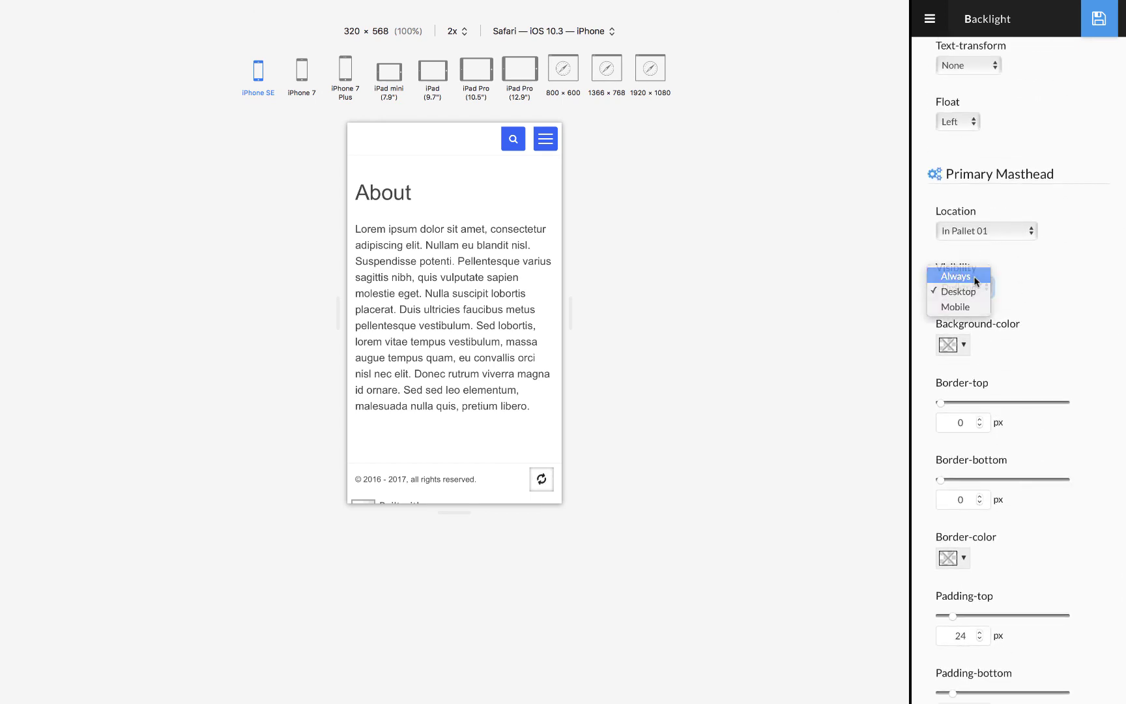
{"action": "left_click", "coordinate": [976, 283]}
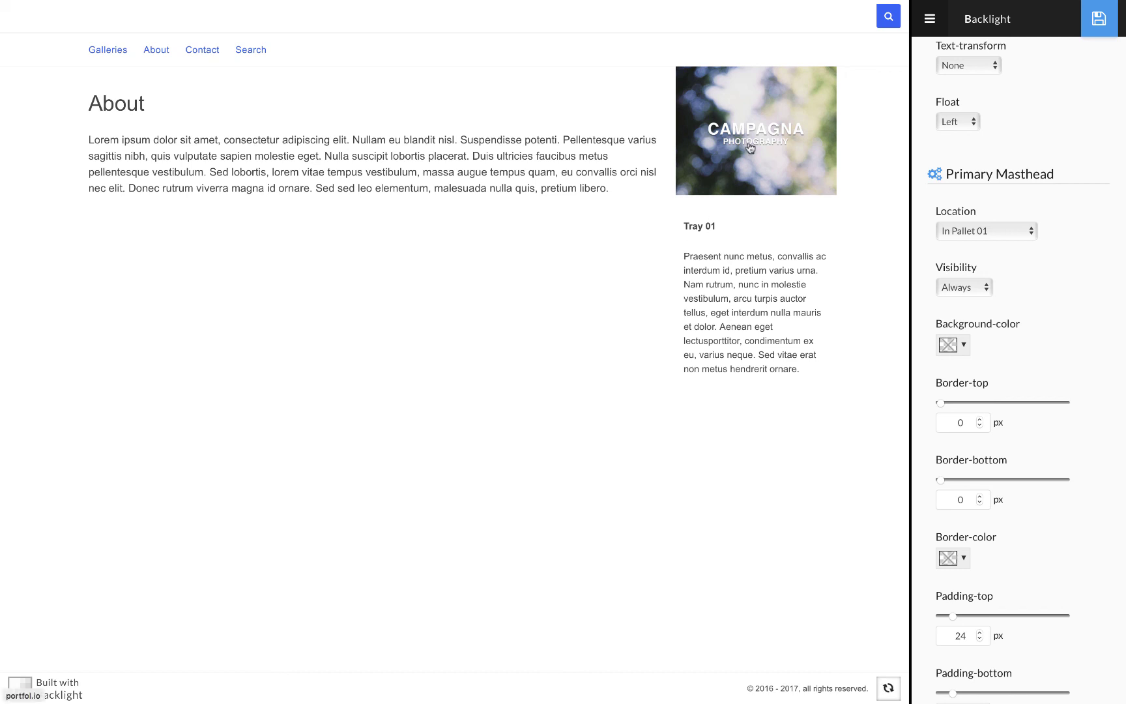
{"action": "key", "text": "alt+super+r"}
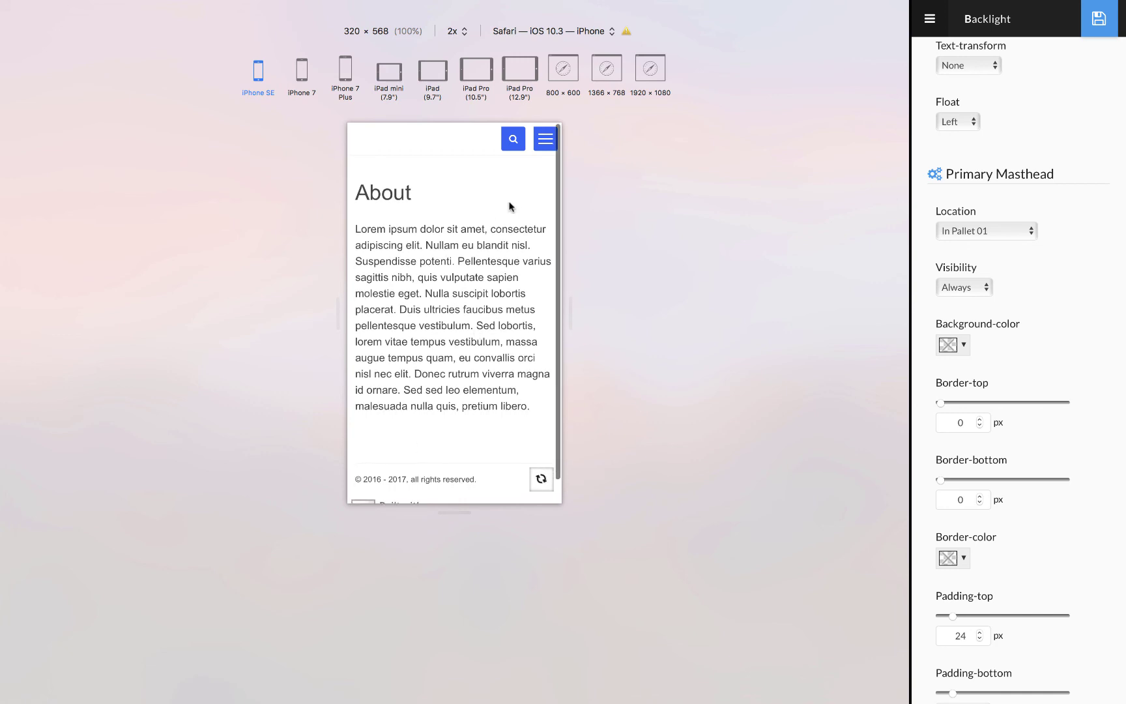
{"action": "left_click", "coordinate": [545, 138]}
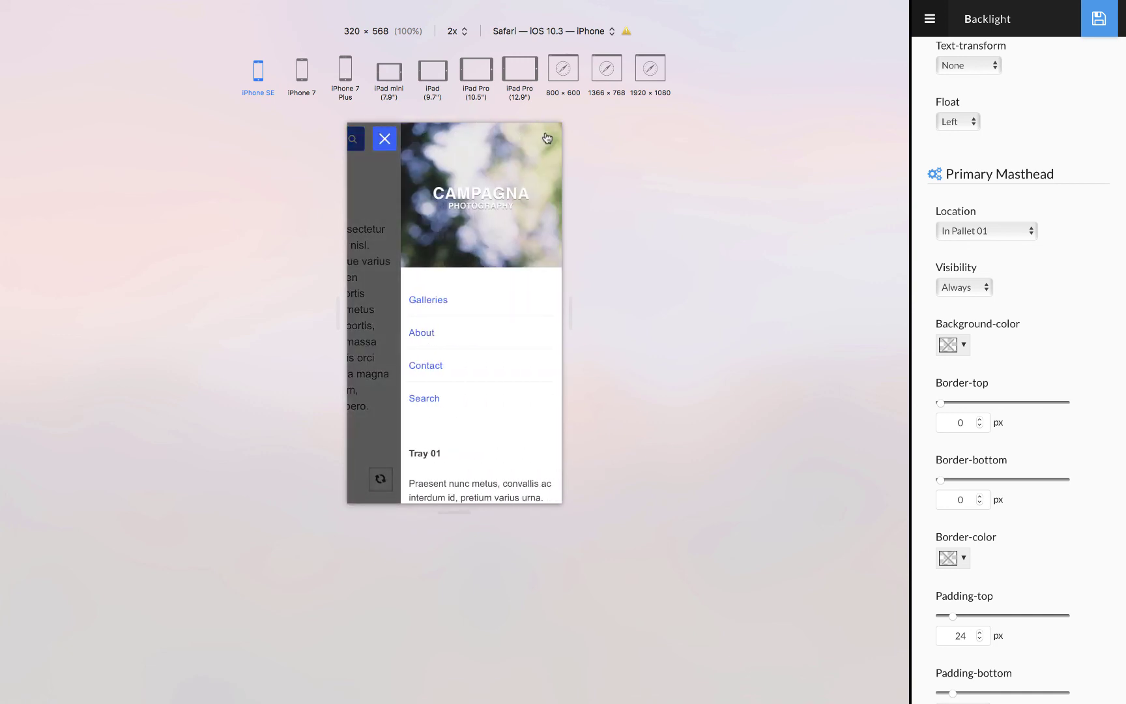
{"action": "left_click", "coordinate": [365, 231]}
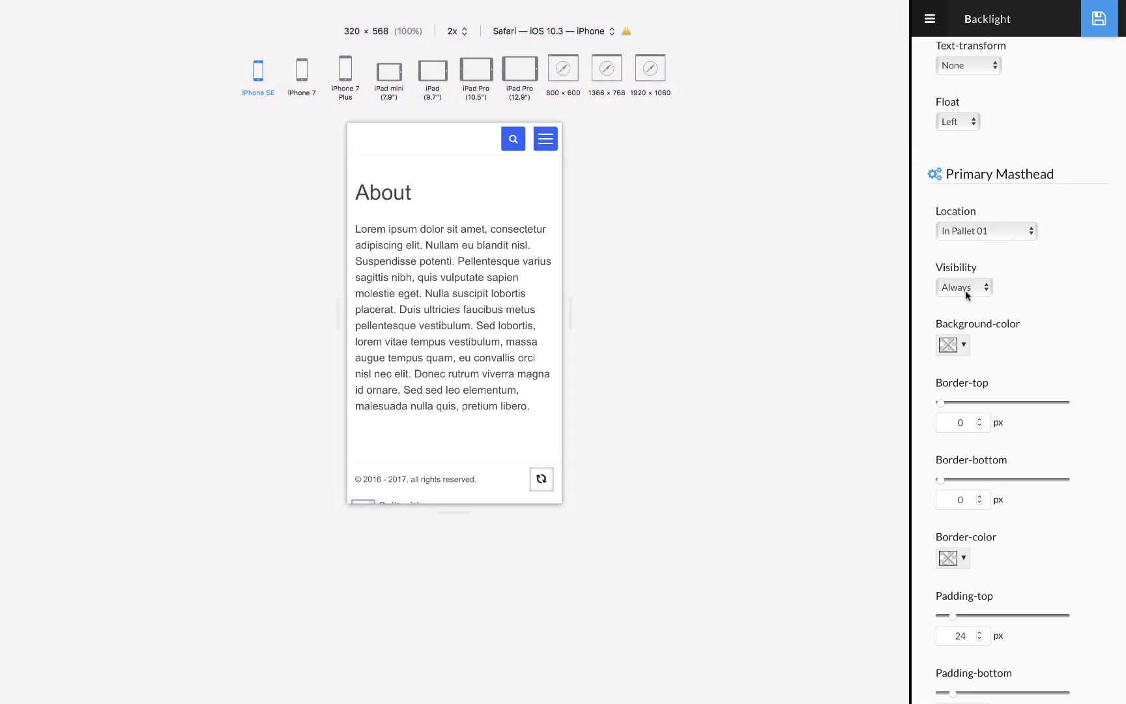
Set the Primary Masthead Visibility to Desktop and save
{"action": "left_click", "coordinate": [965, 291]}
{"action": "left_click", "coordinate": [962, 305]}
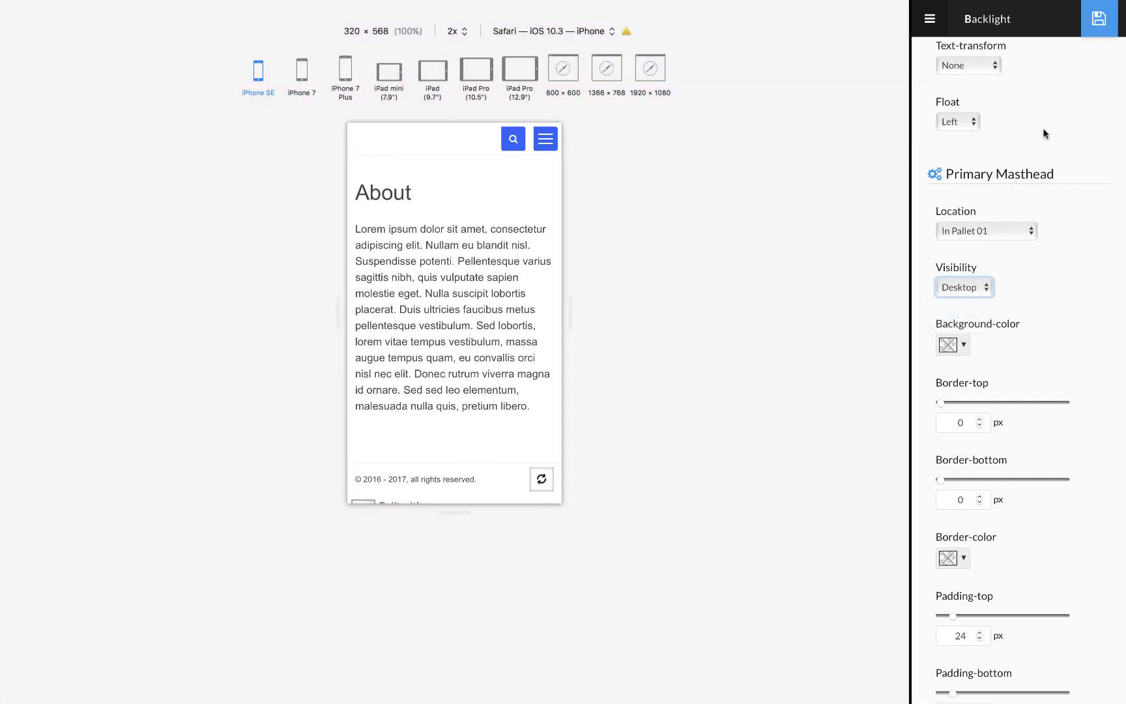
{"action": "left_click", "coordinate": [1100, 24]}
Check the mobile hamburger menu, then scroll the settings to Add Secondary Masthead
{"action": "left_click", "coordinate": [546, 145]}
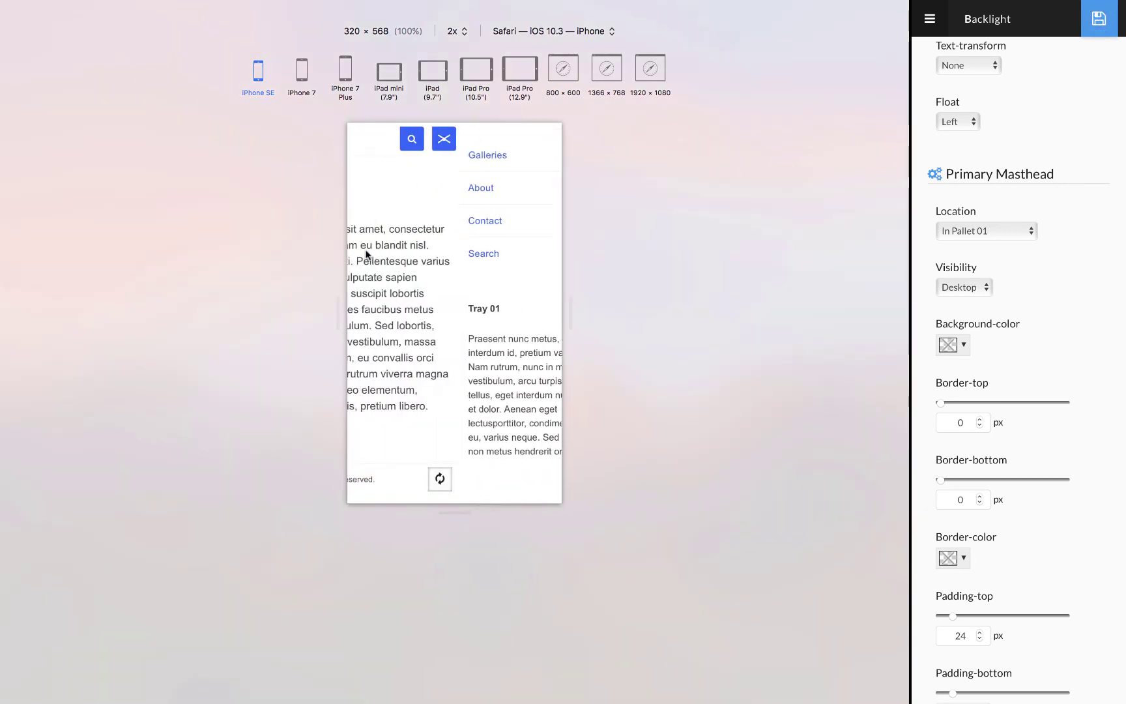
{"action": "left_click", "coordinate": [366, 254]}
{"action": "scroll", "coordinate": [975, 293], "scroll_direction": "down", "scroll_amount": 6}
{"action": "scroll", "coordinate": [973, 293], "scroll_direction": "down", "scroll_amount": 17}
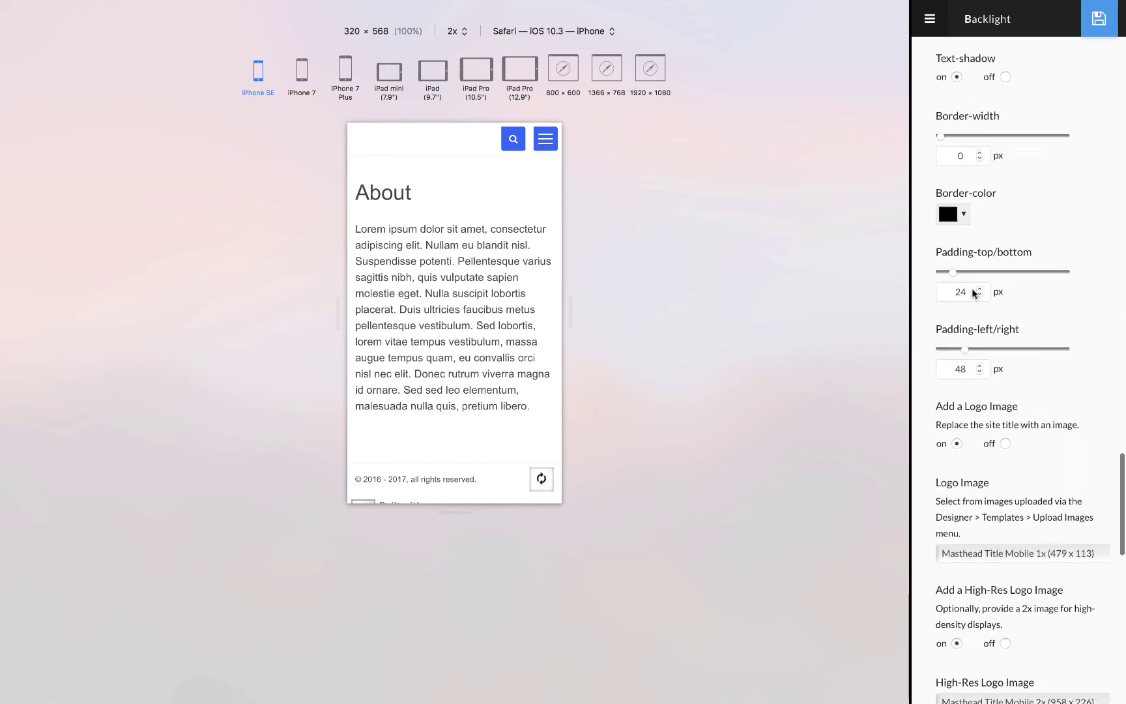
{"action": "scroll", "coordinate": [974, 293], "scroll_direction": "down", "scroll_amount": 10}
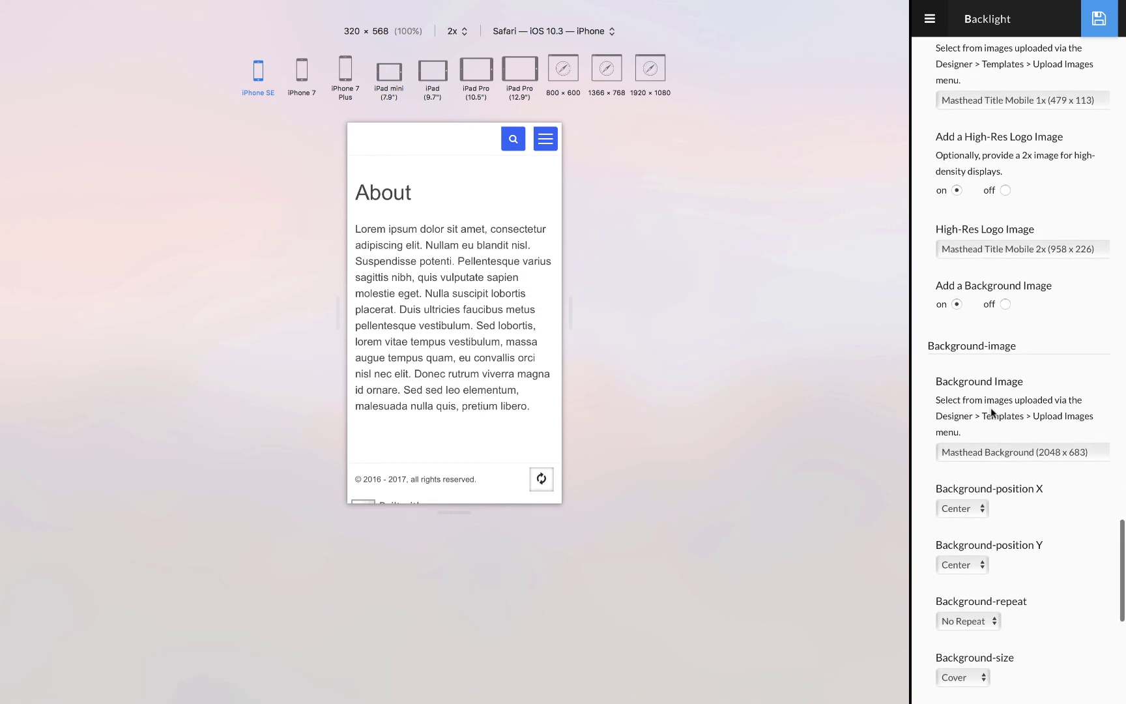
{"action": "scroll", "coordinate": [991, 407], "scroll_direction": "down", "scroll_amount": 8}
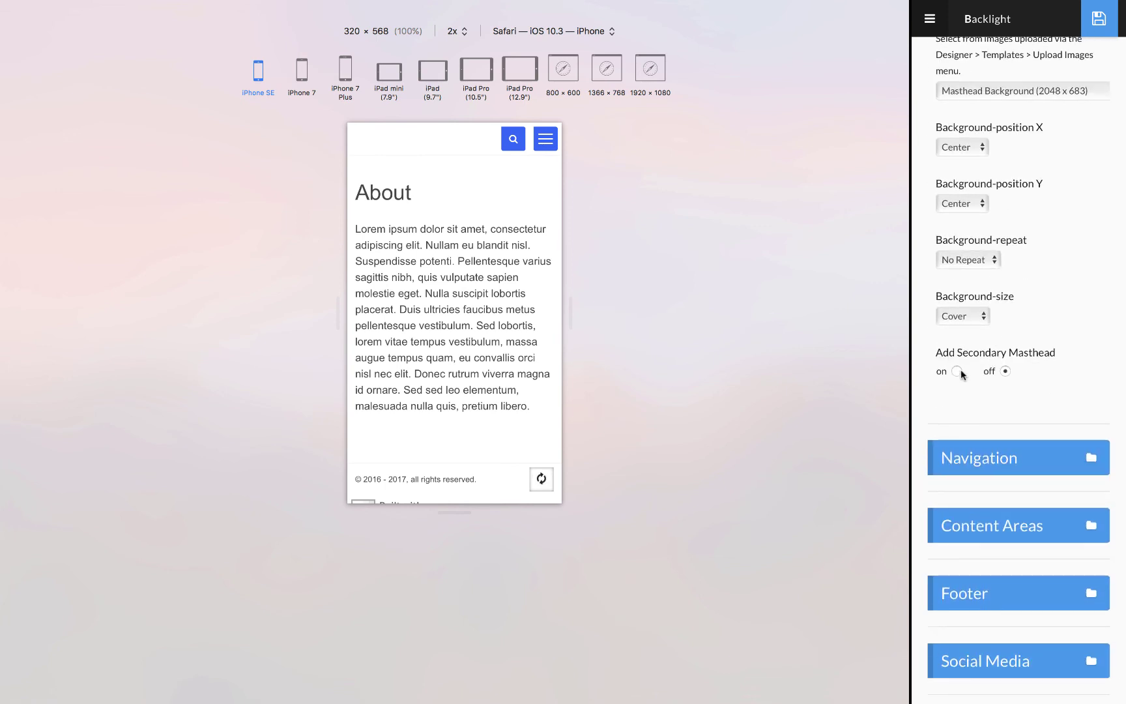
Enable Add Secondary Masthead with Location In the Header and Visibility Mobile, then save
{"action": "left_click", "coordinate": [957, 372]}
{"action": "scroll", "coordinate": [957, 374], "scroll_direction": "down", "scroll_amount": 4}
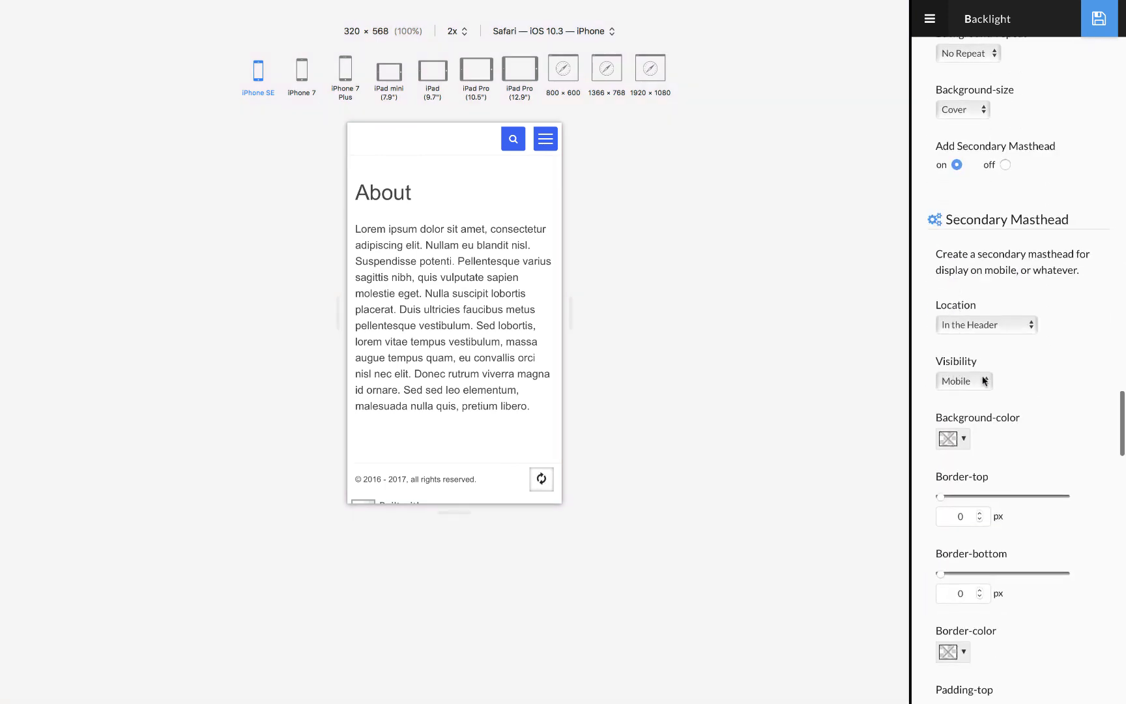
{"action": "left_click", "coordinate": [984, 380]}
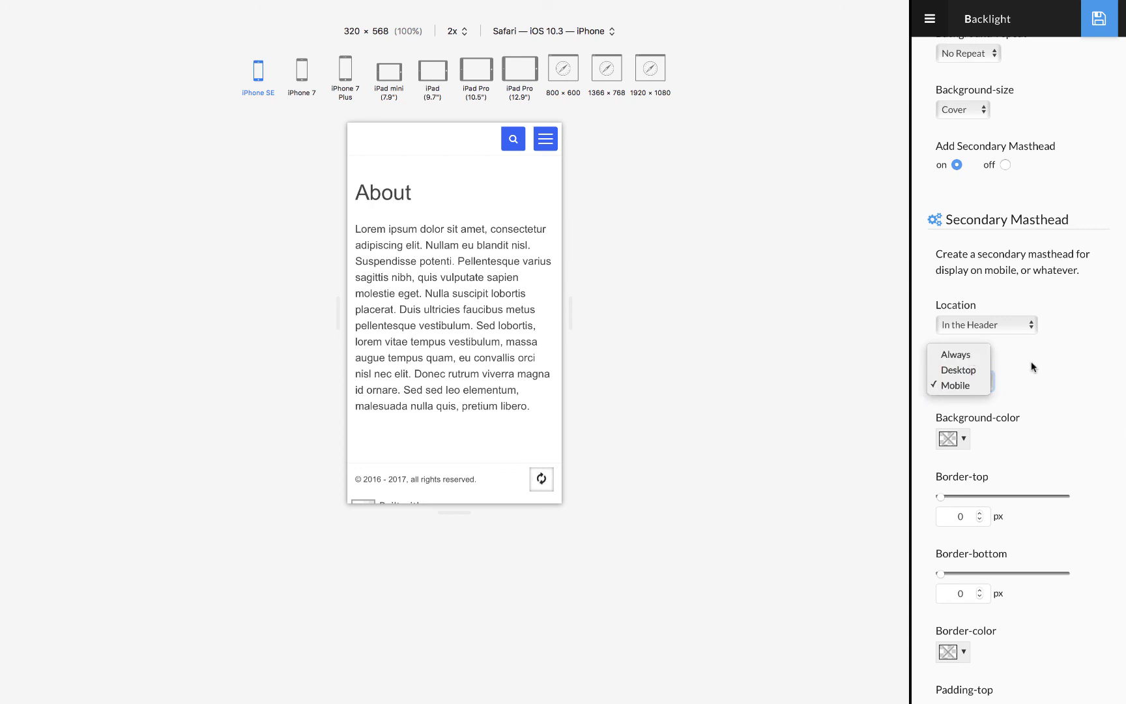
{"action": "left_click", "coordinate": [963, 385]}
{"action": "left_click", "coordinate": [984, 329]}
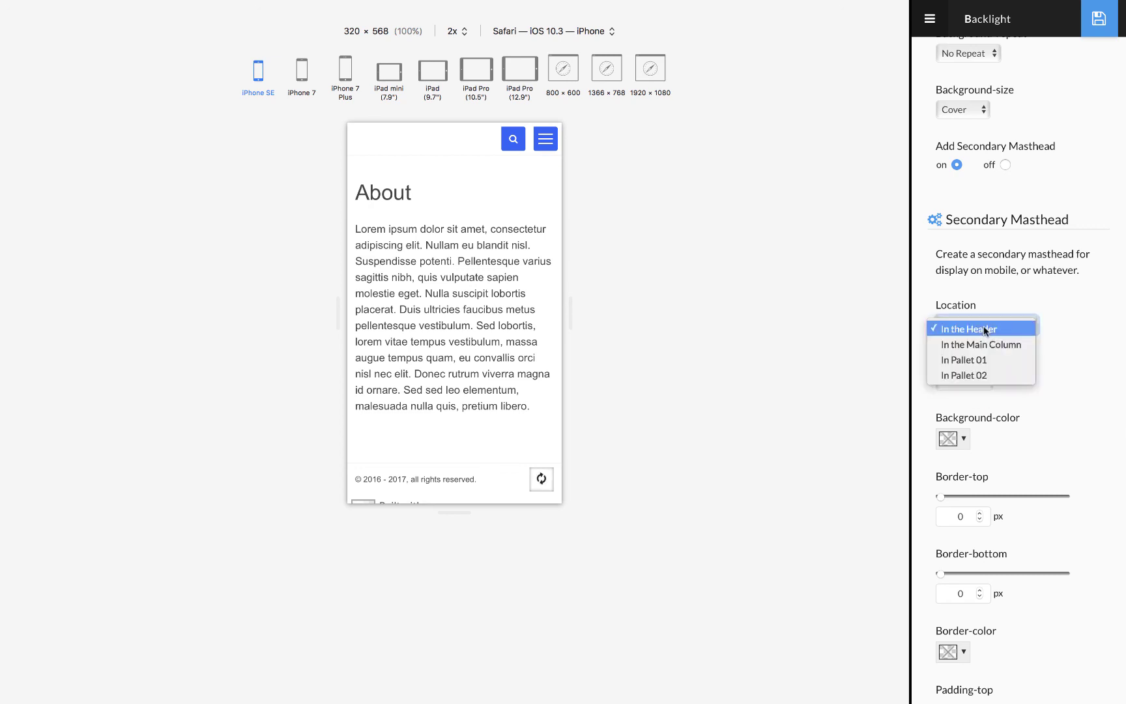
{"action": "left_click", "coordinate": [981, 329]}
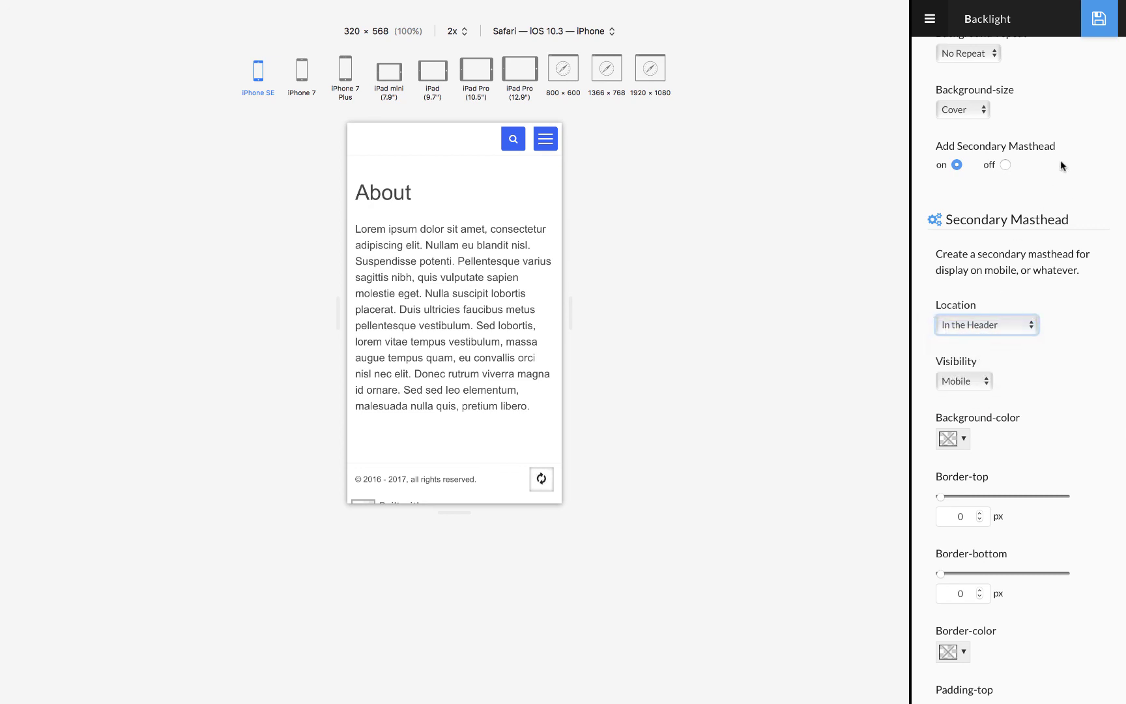
{"action": "left_click", "coordinate": [1098, 17]}
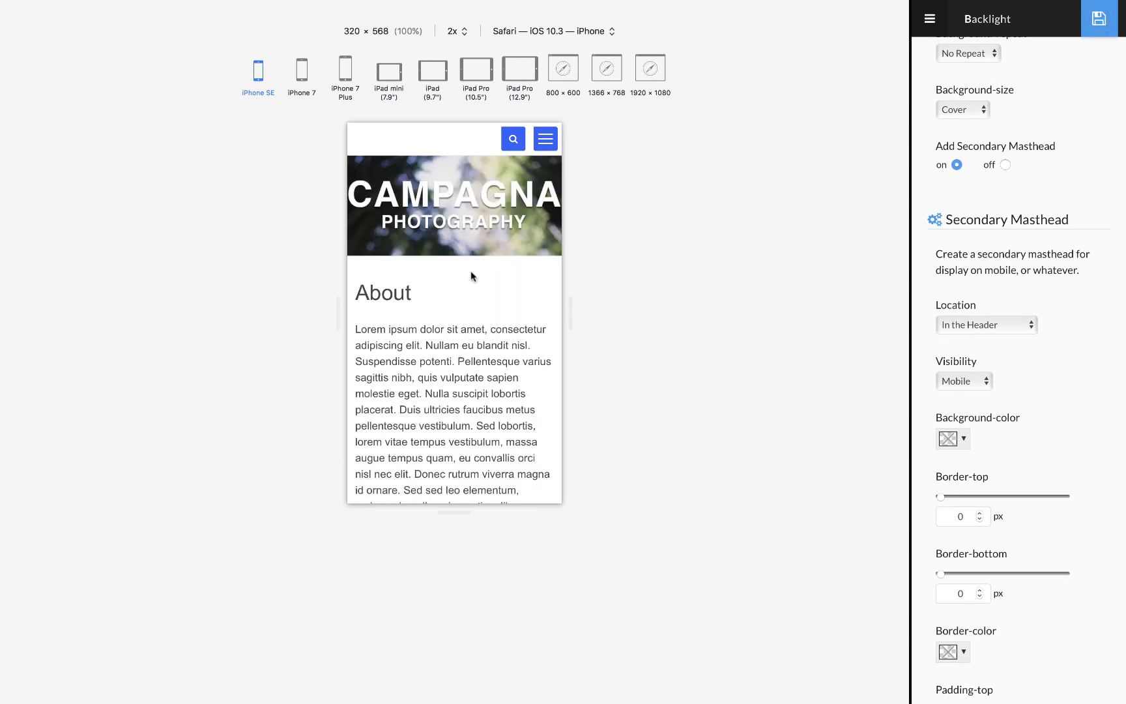
Check the mobile preview by opening and closing the hamburger navigation menu
{"action": "scroll", "coordinate": [444, 329], "scroll_direction": "down", "scroll_amount": 5}
{"action": "scroll", "coordinate": [445, 313], "scroll_direction": "up", "scroll_amount": 5}
{"action": "left_click", "coordinate": [544, 146]}
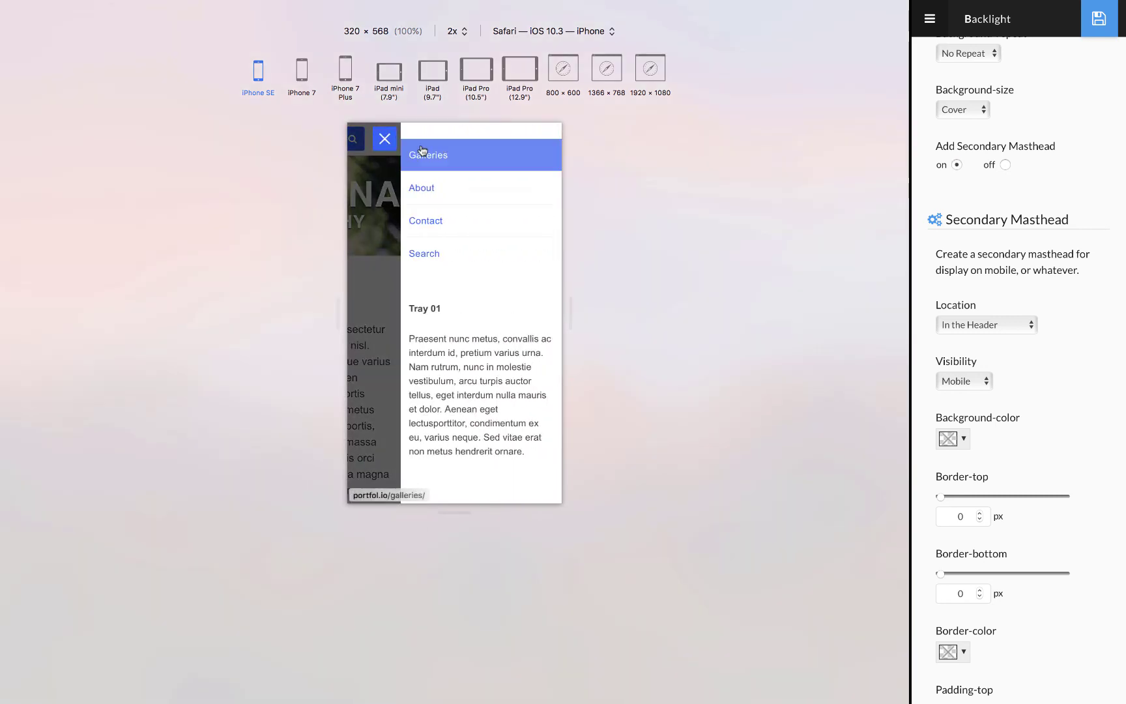
{"action": "left_click", "coordinate": [384, 141]}
Exit Responsive Design Mode with Super+Alt+R to show the desktop About page with the sidebar banner
{"action": "key", "text": "super+alt+r"}
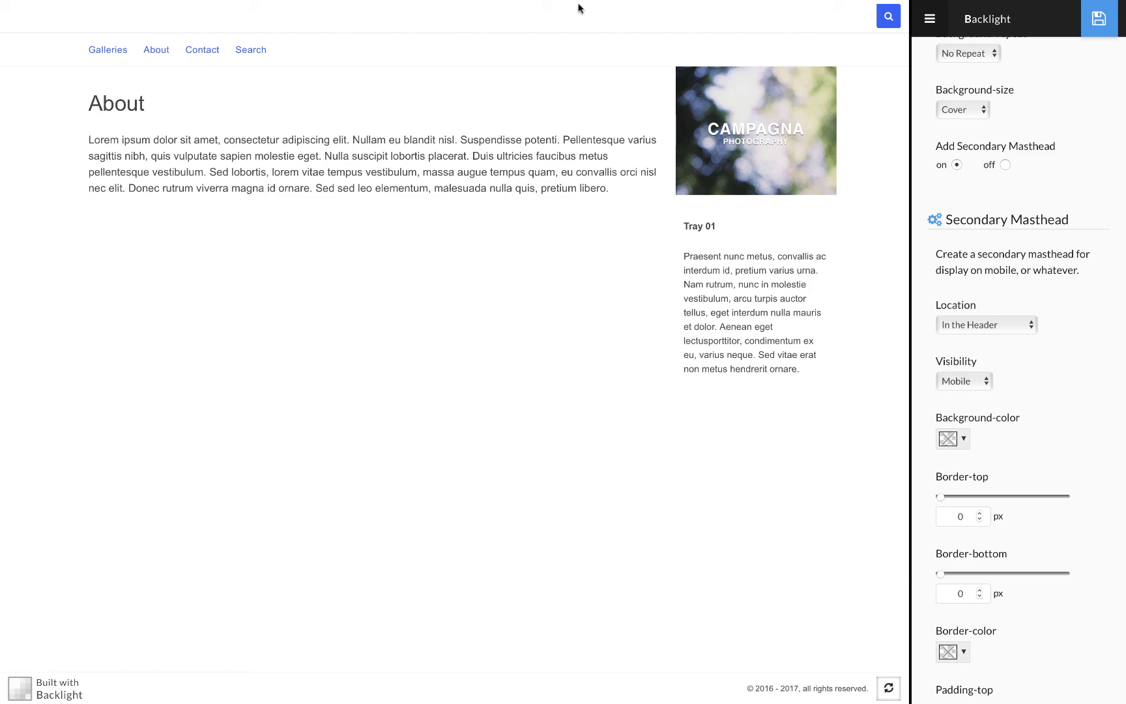
{"action": "mouse_move", "coordinate": [568, 3]}
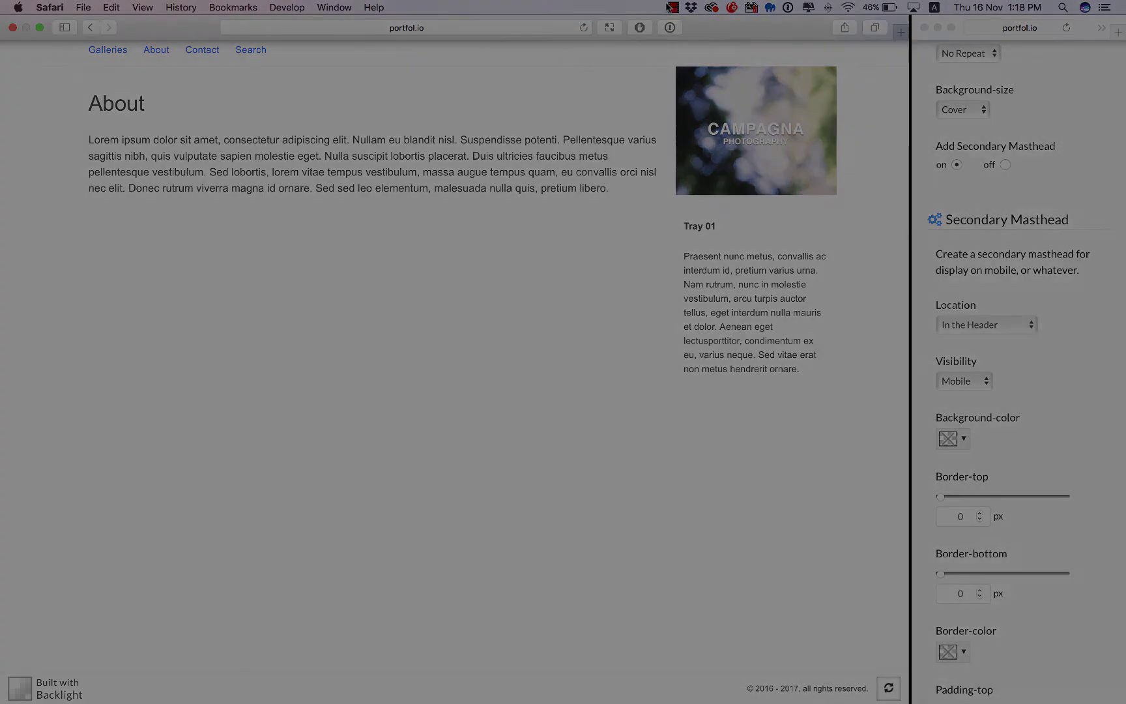